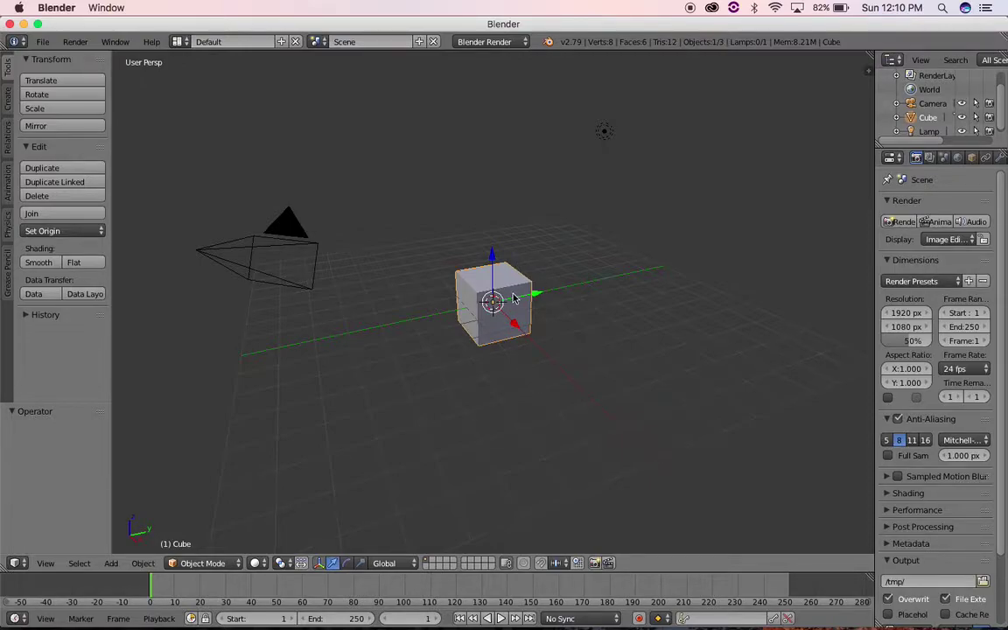
- Delete the default cube from the scene
key("x")
left_click(692, 226)
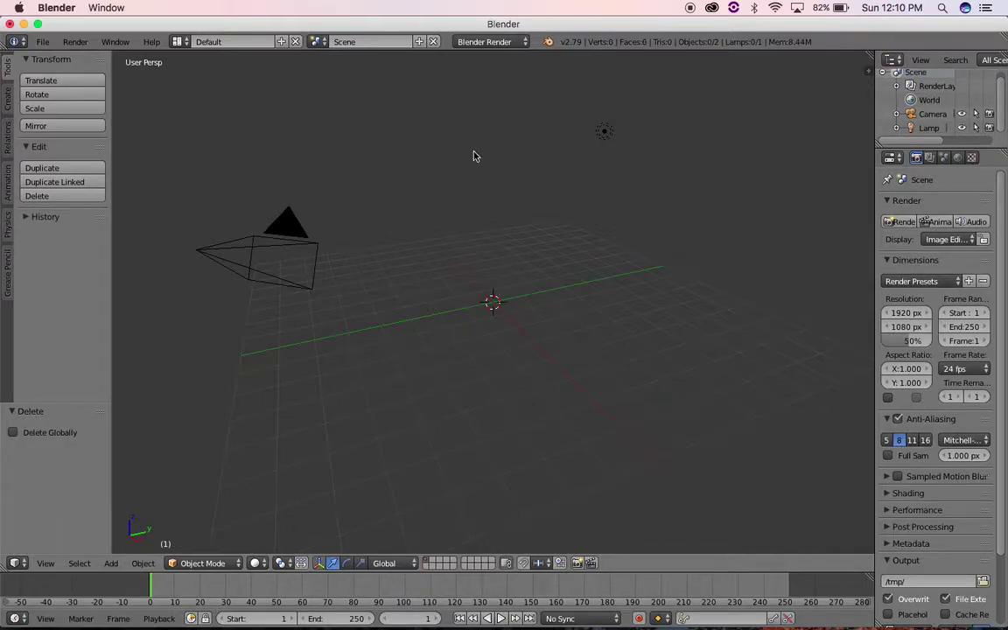
- Add a plane mesh at the origin and enlarge its radius to 7.980 as the floor
key("shift+a")
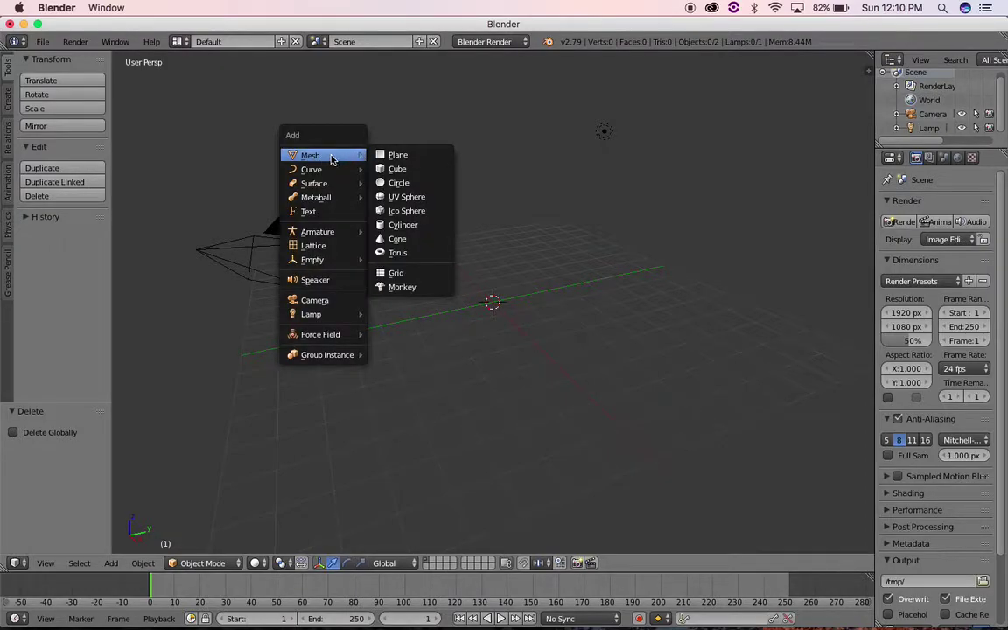
left_click(395, 155)
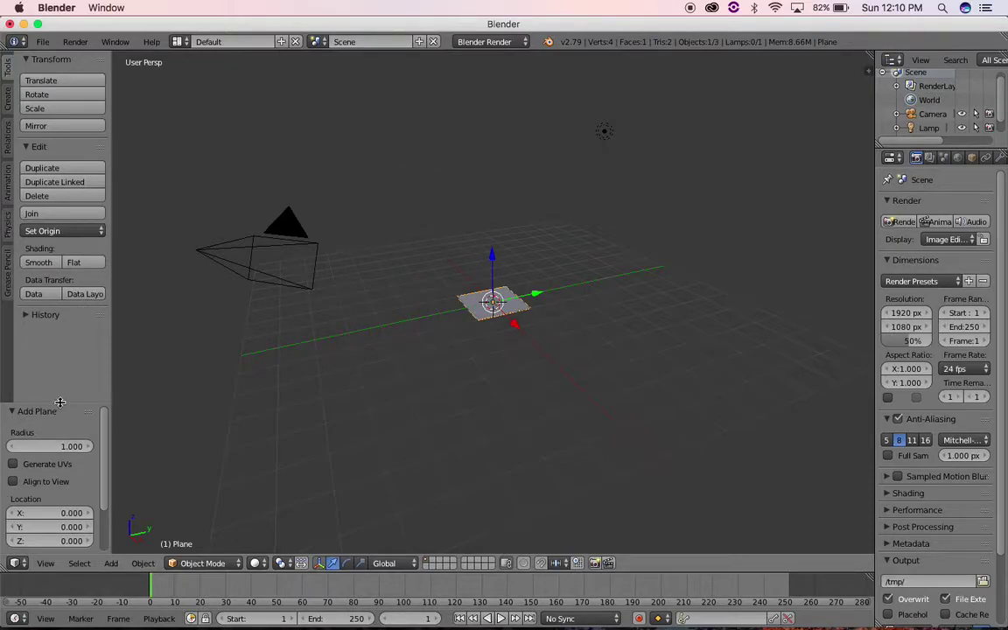
left_click_drag(60, 402, 60, 329)
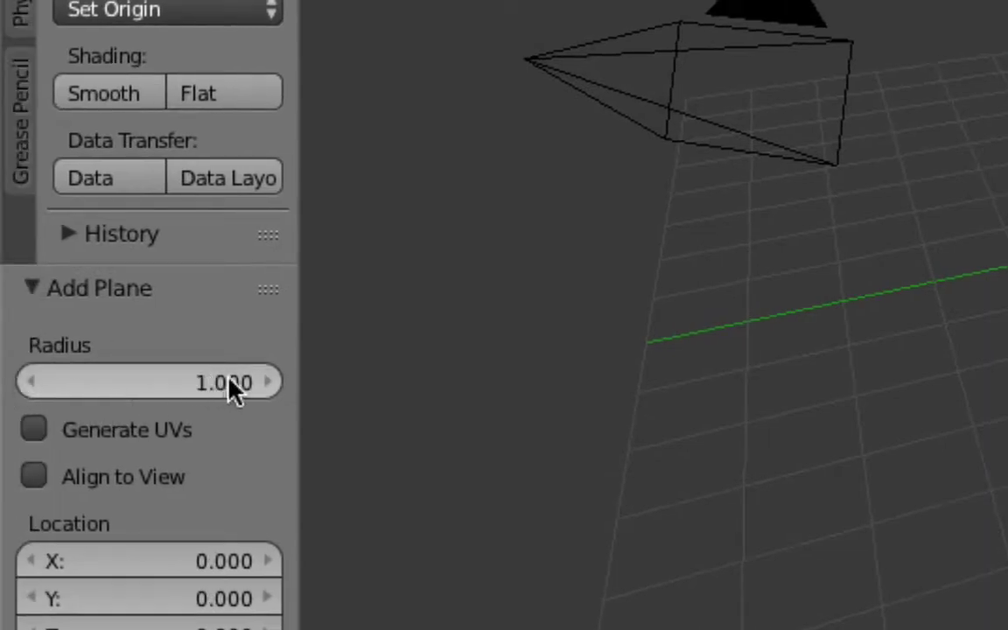
left_click_drag(227, 378, 578, 371)
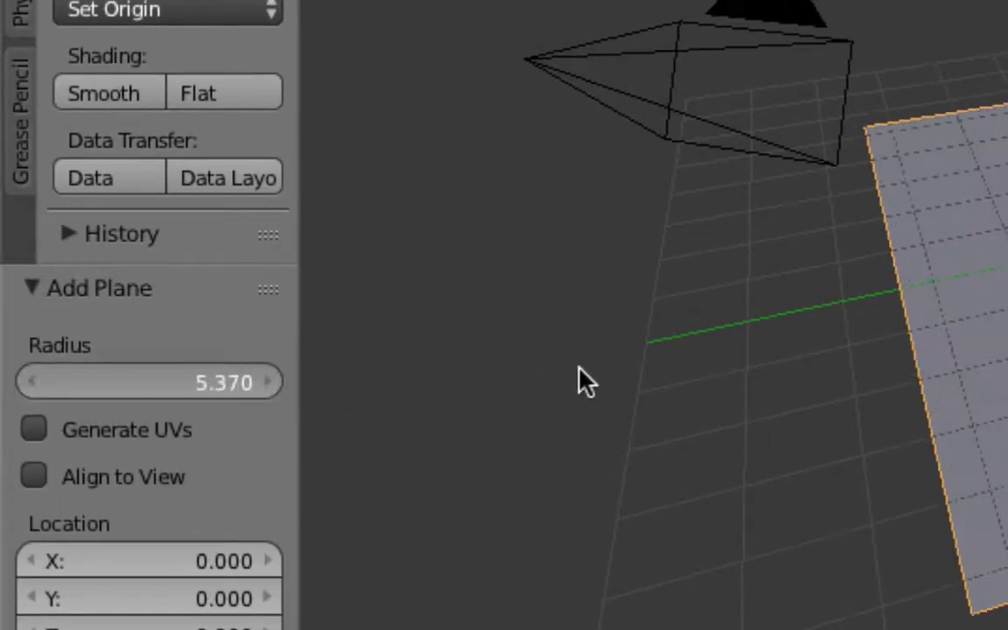
left_click_drag(585, 381, 713, 401)
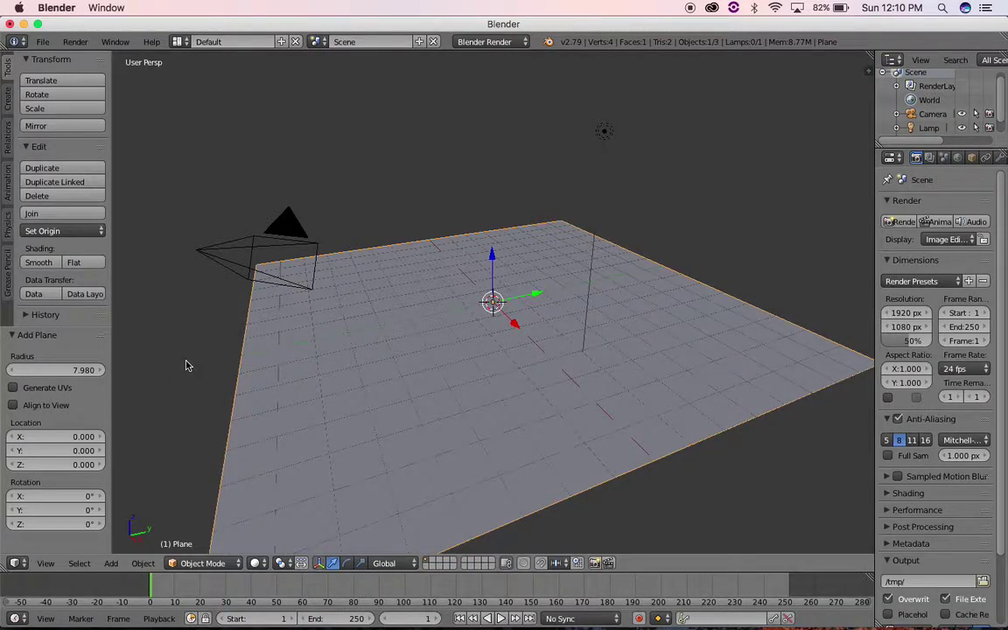
- Add a second plane and move it −16.047 along the X axis
key("shift+a")
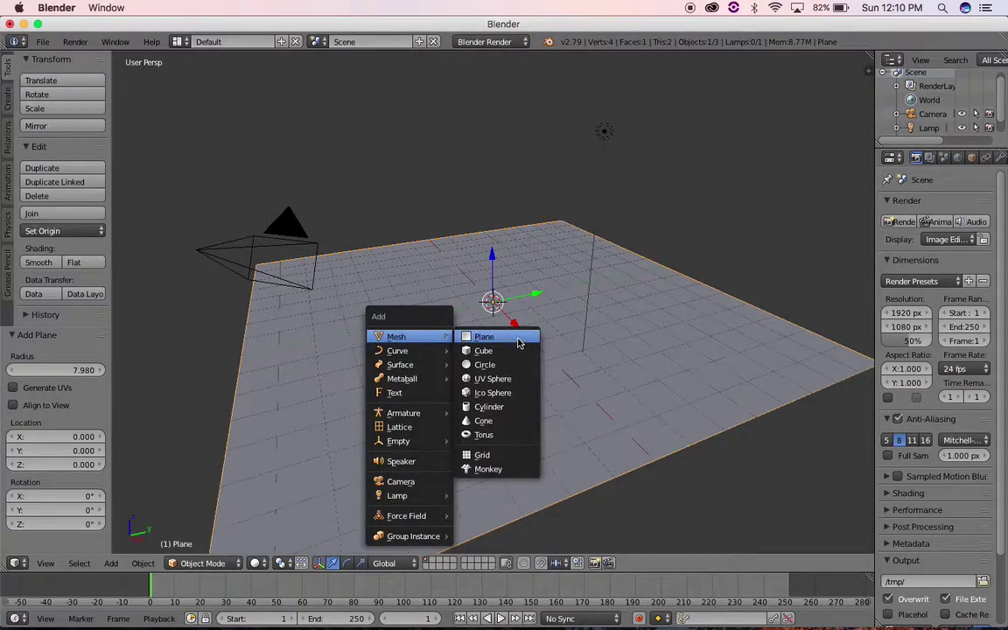
left_click(519, 341)
key("g")
key("x")
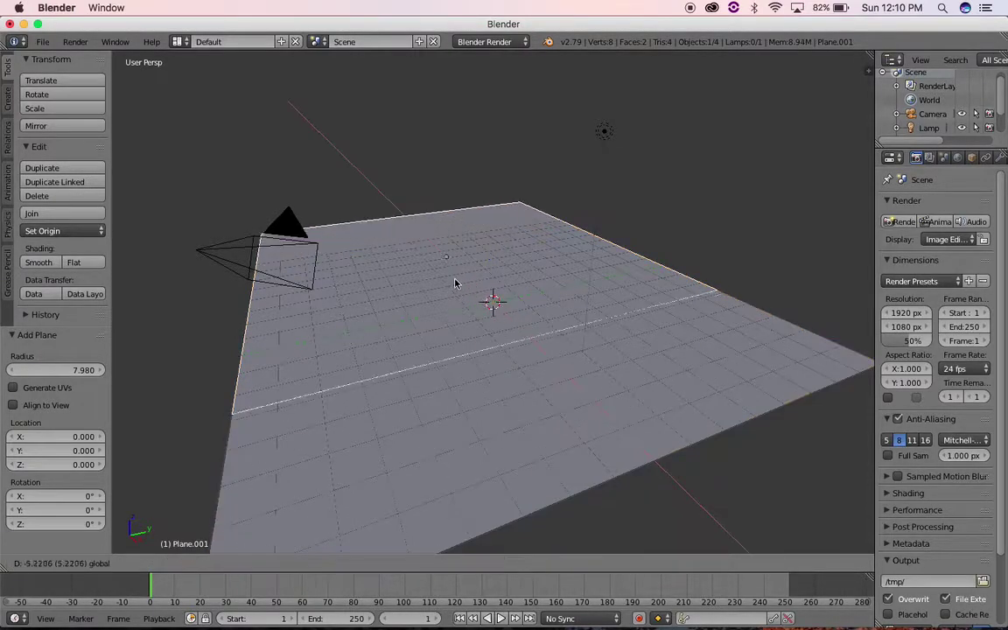
left_click(416, 237)
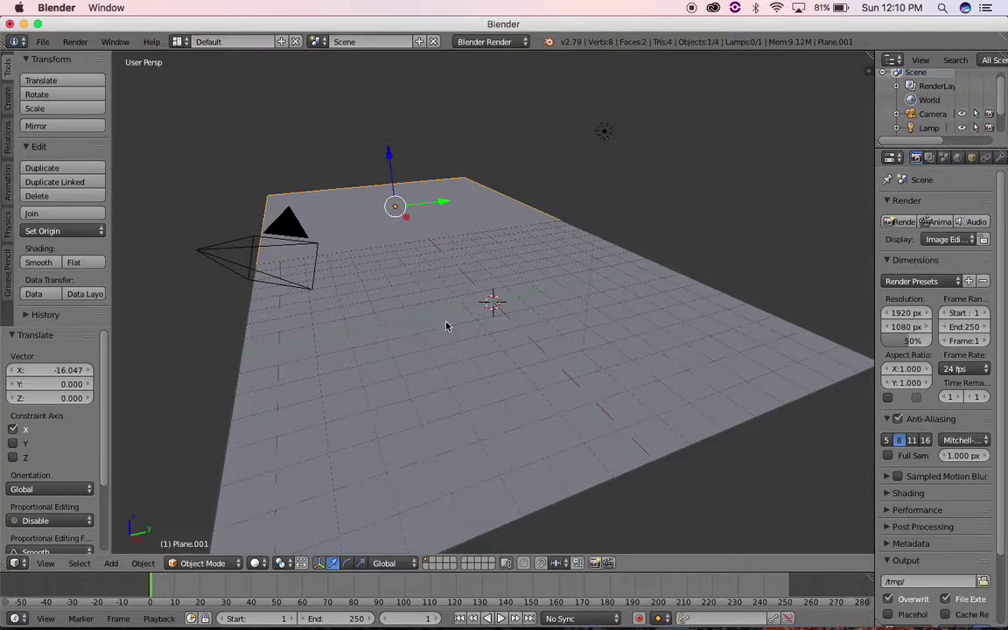
- Rotate the second plane 93.9° about Y so it stands upright as a wall
left_click(346, 564)
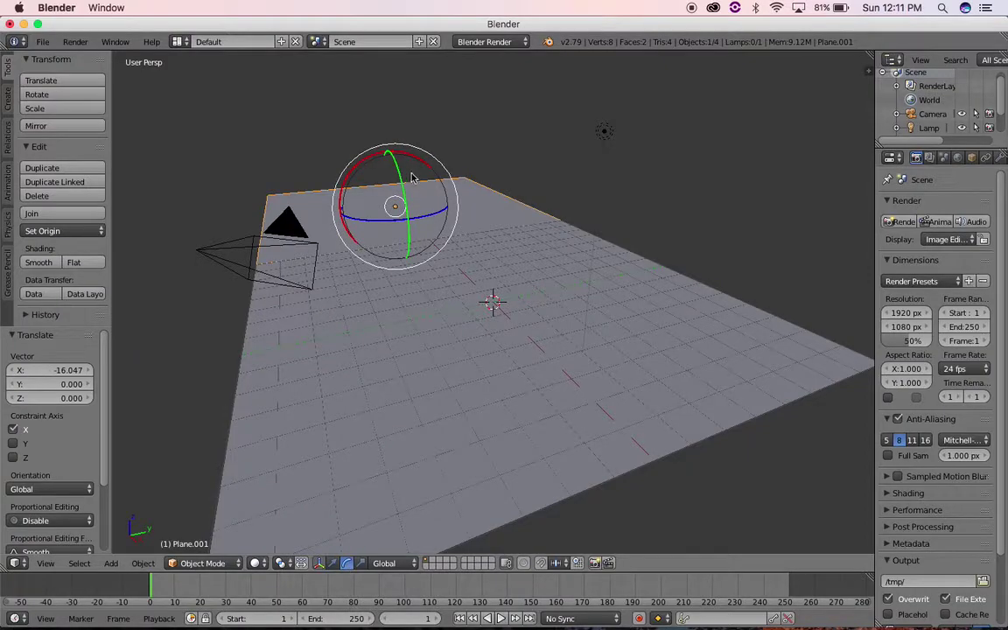
mouse_move(358, 156)
left_mouse_down()
mouse_move(405, 188)
mouse_move(416, 214)
left_mouse_up()
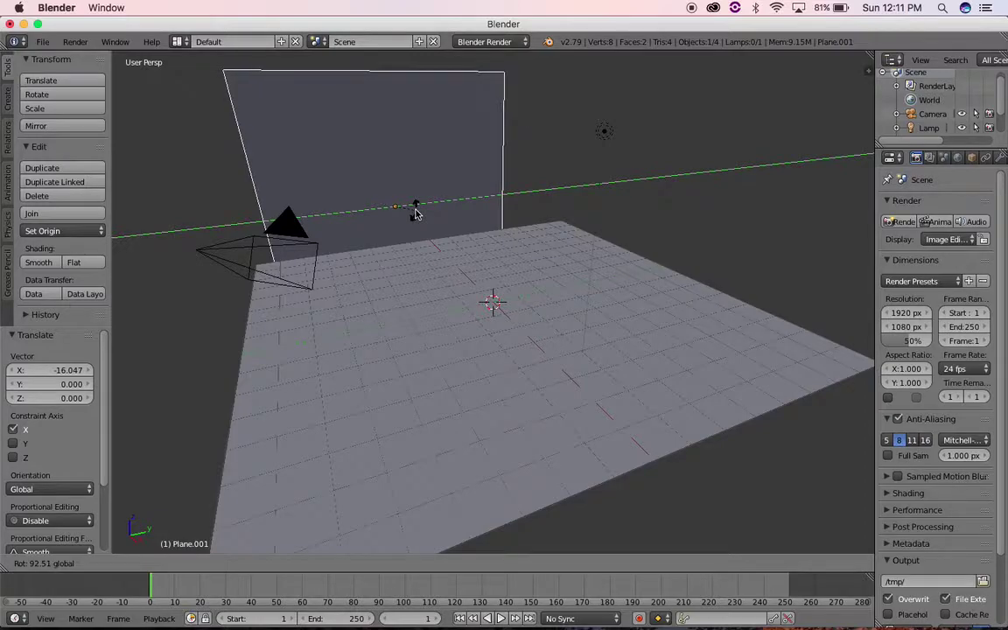
left_click_drag(416, 214, 417, 214)
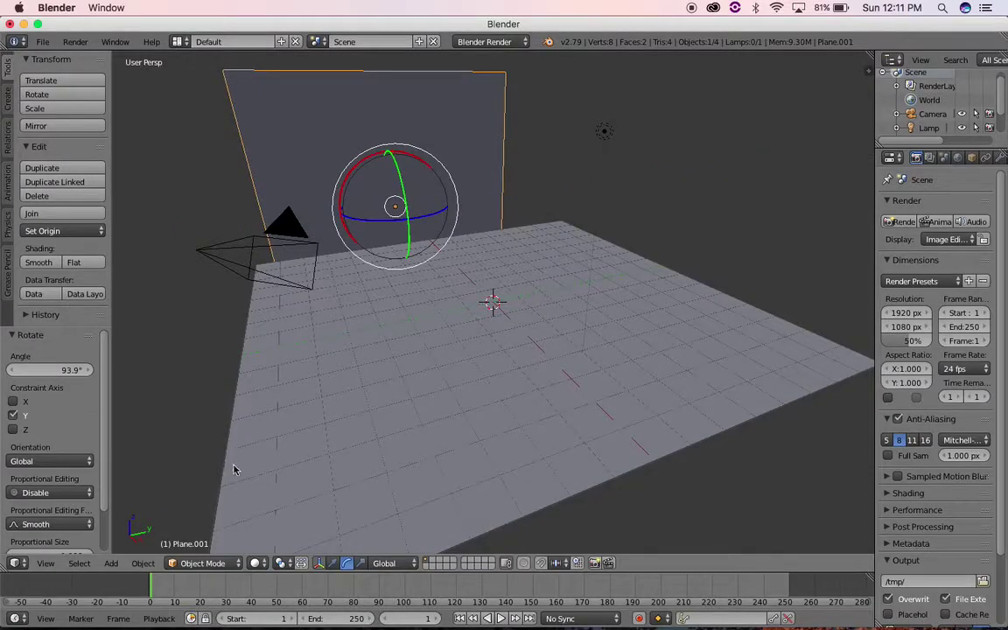
- In quad view, straighten the wall by rotating it −4.12°
key("ctrl+alt+q")
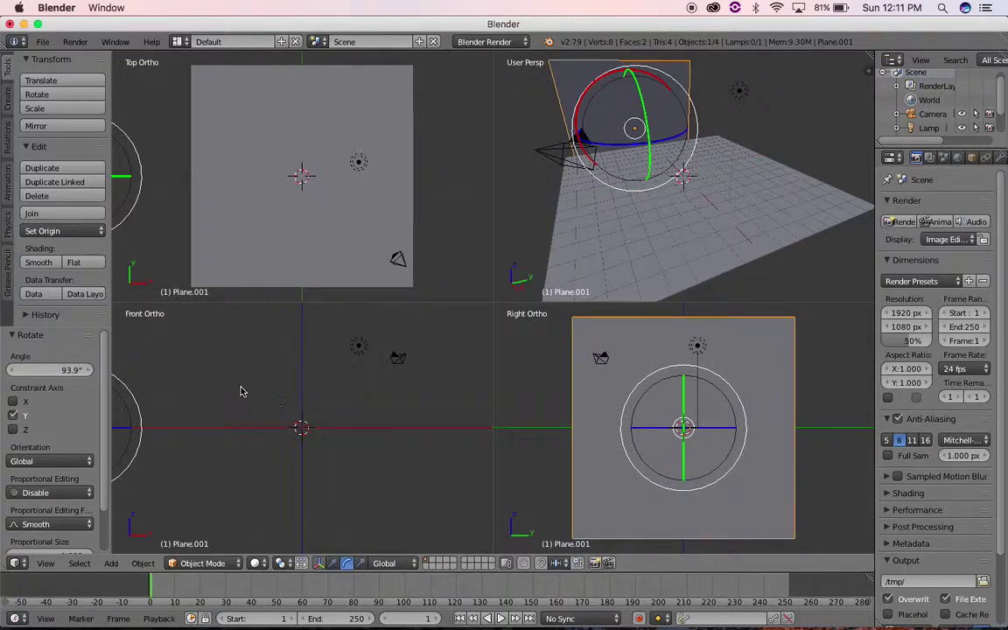
mouse_move(243, 392)
middle_mouse_down("shift")
mouse_move(440, 404)
mouse_move(434, 390)
middle_mouse_up("shift")
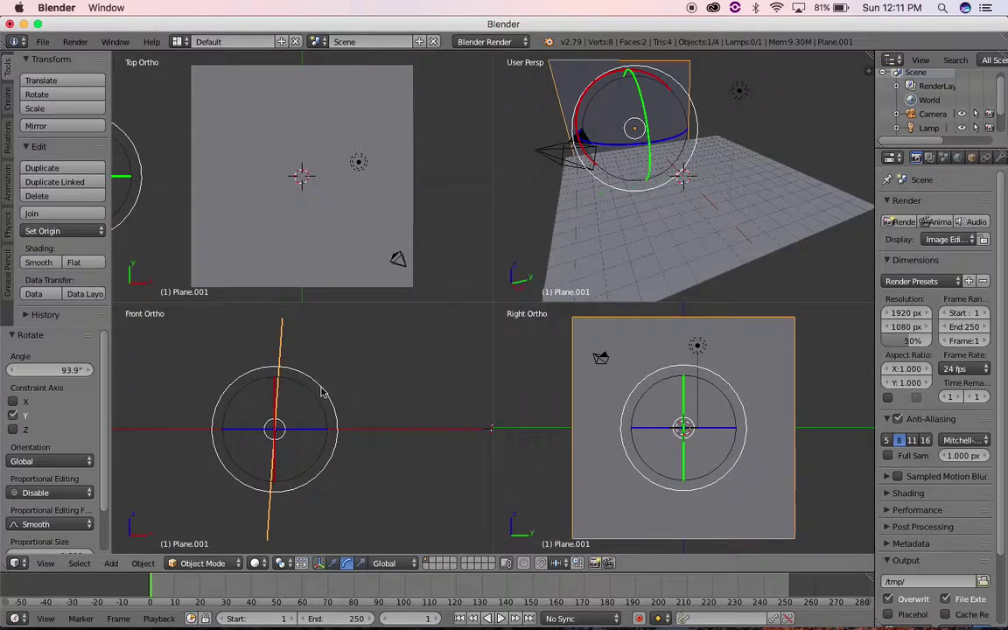
key("r")
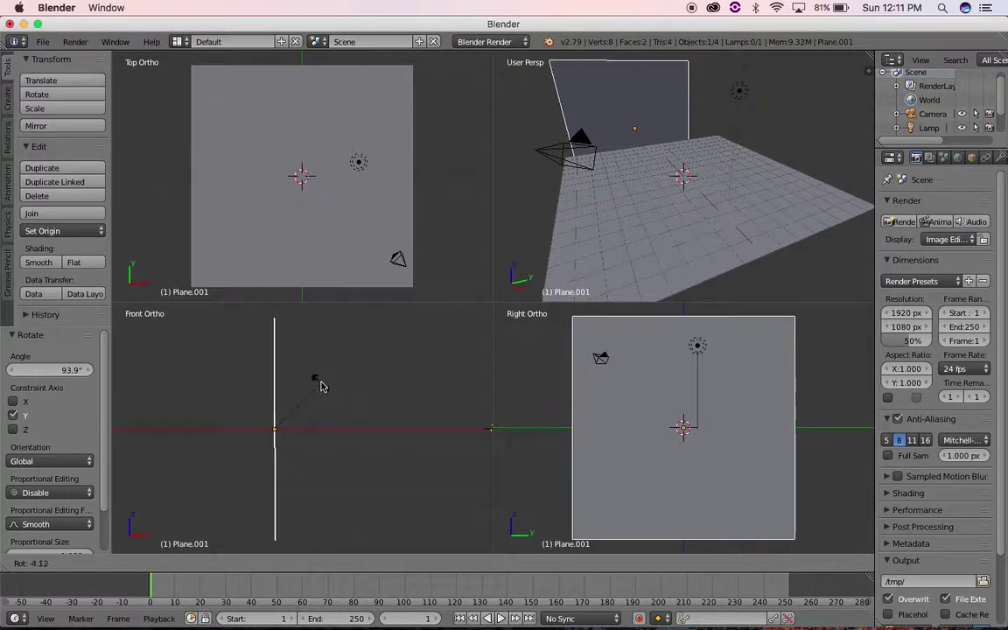
left_click(320, 386)
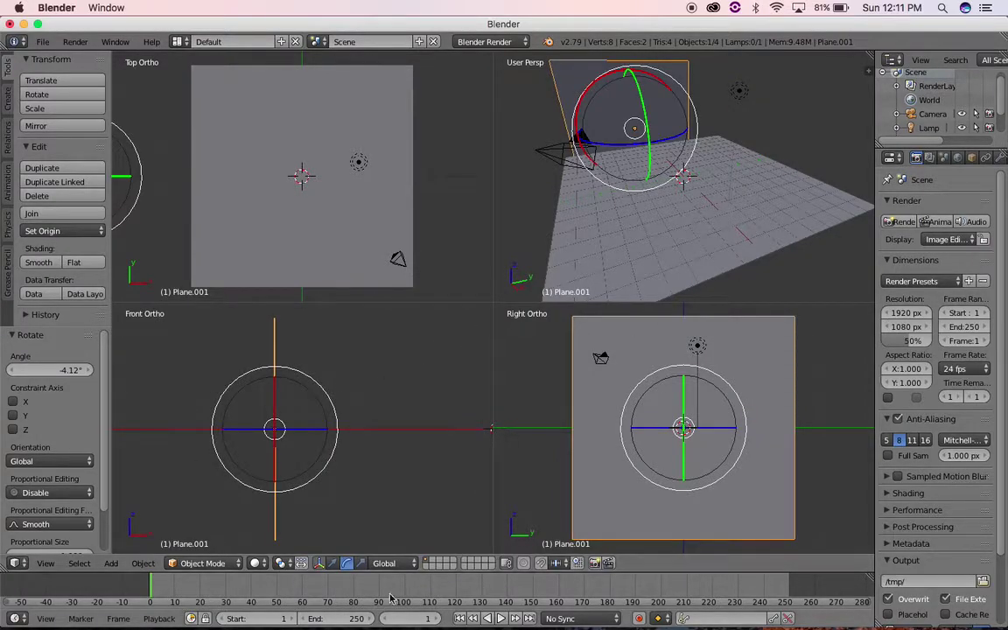
- Move the wall 7.946 along X and raise it 8.097 along Z to meet the floor's edge
left_click(320, 563)
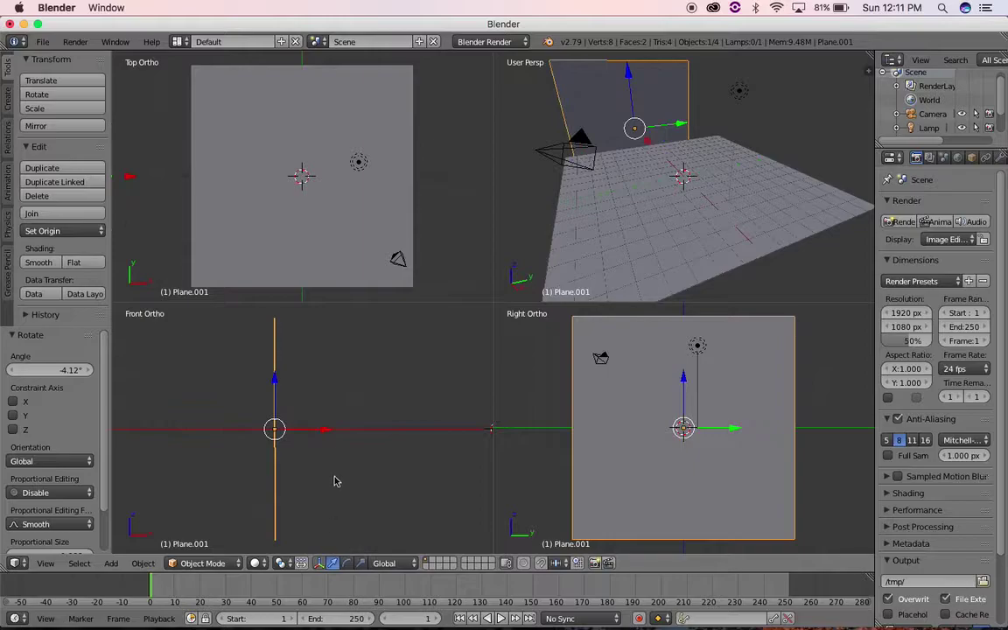
left_click_drag(327, 437, 435, 452)
mouse_move(391, 386)
left_mouse_down()
mouse_move(391, 356)
mouse_move(408, 514)
left_mouse_up()
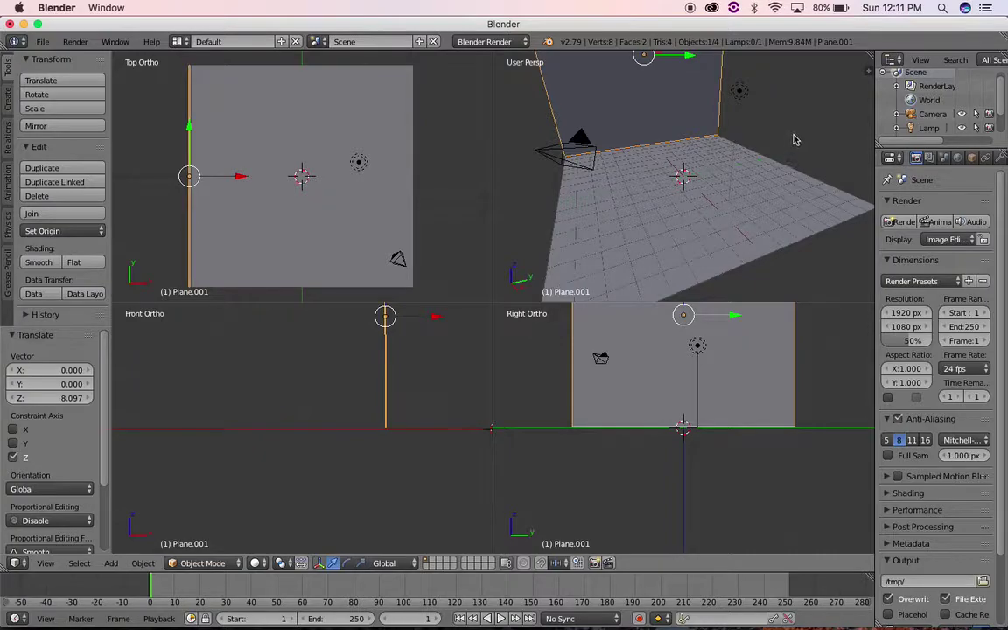
- Return to a single 3D view and nudge the wall 0.144 along X
key("ctrl+alt+q")
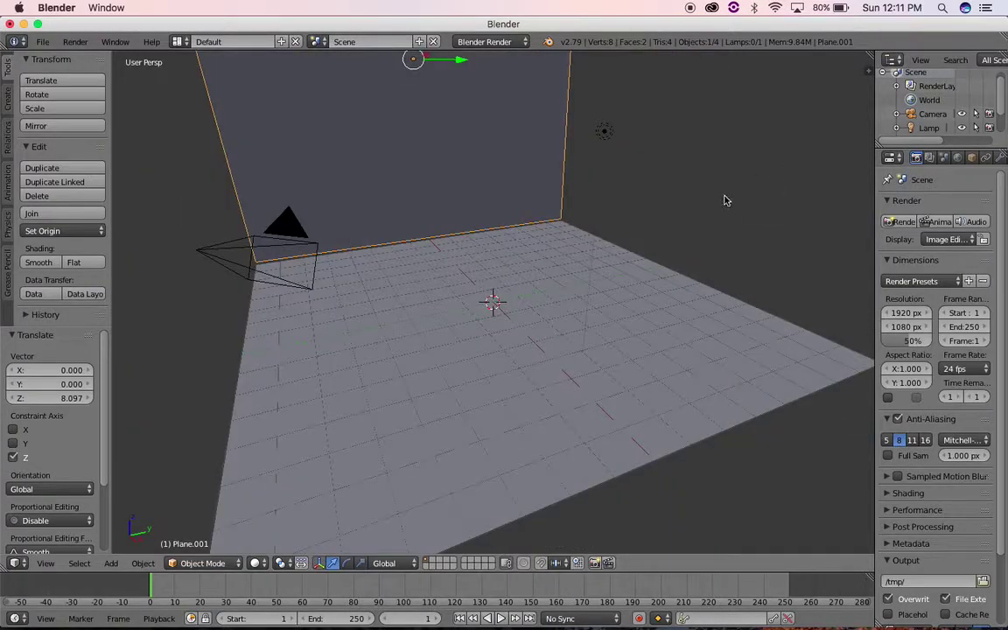
mouse_move(716, 197)
middle_mouse_down()
mouse_move(675, 214)
mouse_move(680, 248)
mouse_move(598, 254)
middle_mouse_up()
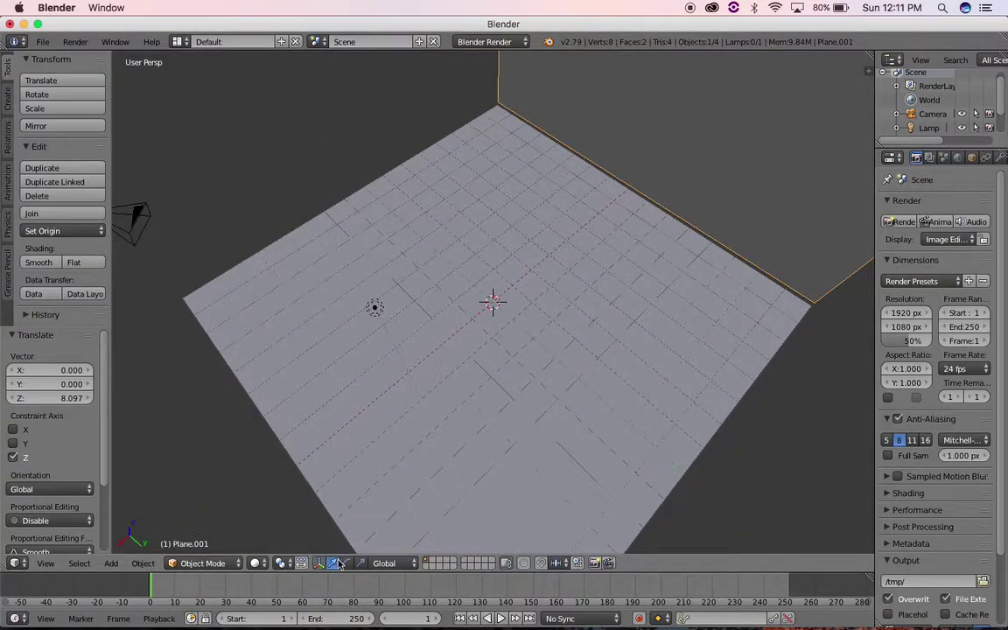
scroll(551, 264, "down", 3)
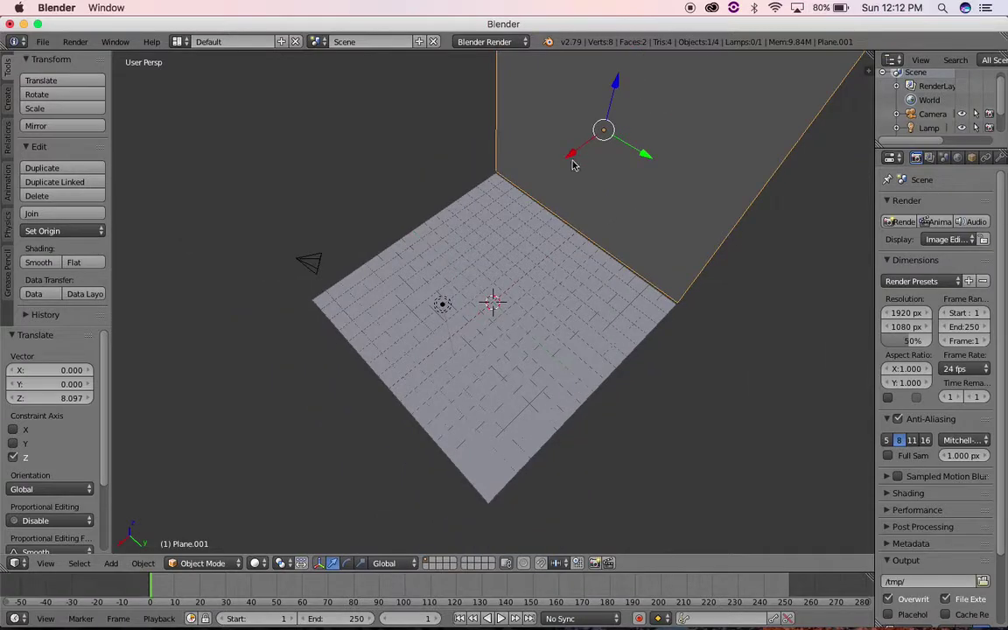
left_click_drag(571, 158, 571, 161)
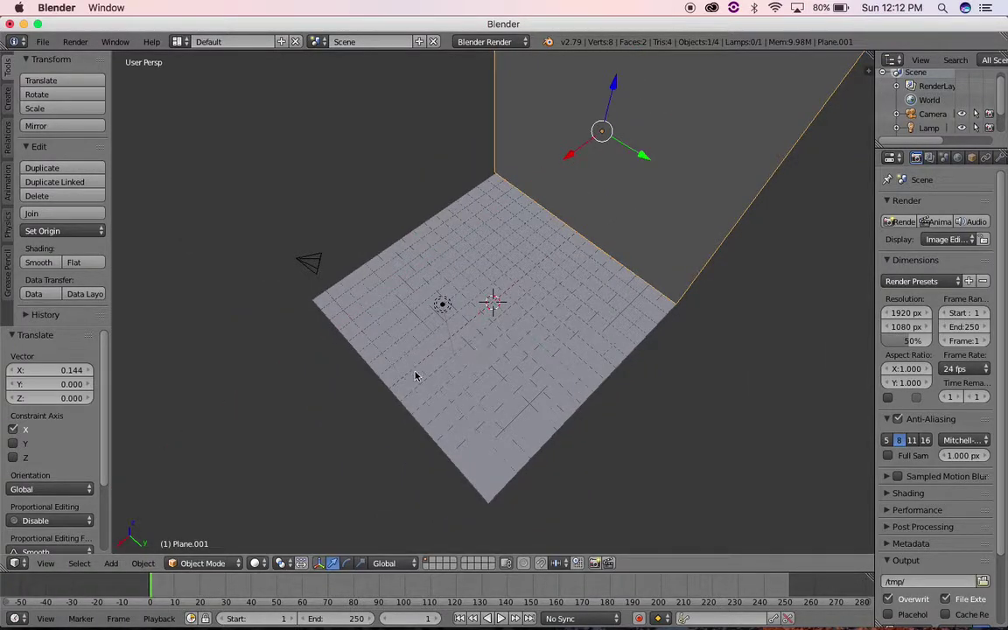
- Orbit the view to face the wall and frame the floor and wall
mouse_move(417, 376)
middle_mouse_down()
mouse_move(482, 327)
mouse_move(512, 345)
middle_mouse_up()
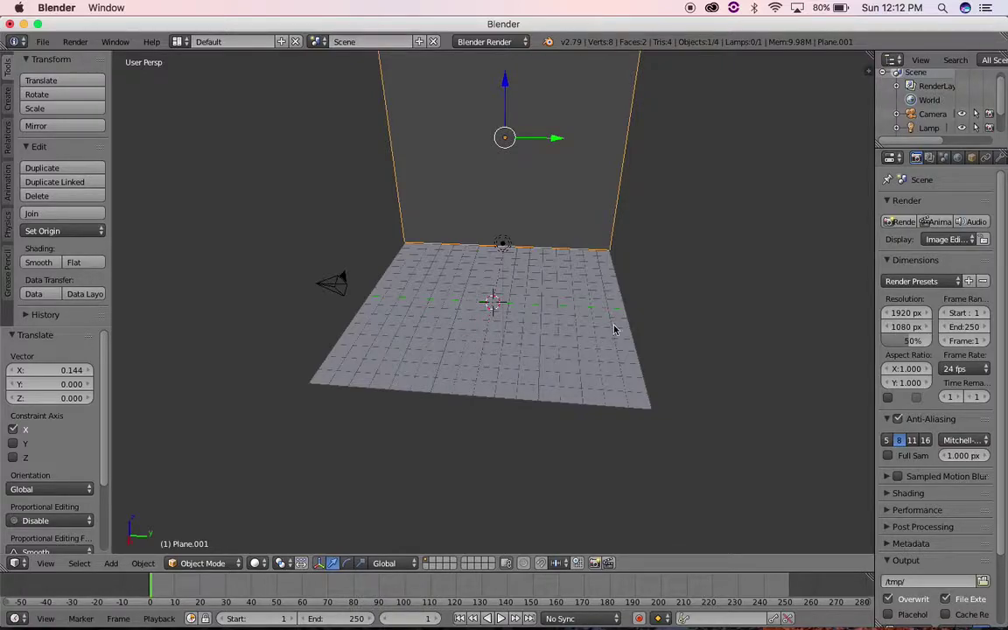
mouse_move(673, 279)
middle_mouse_down()
mouse_move(626, 335)
mouse_move(659, 374)
mouse_move(653, 367)
middle_mouse_up()
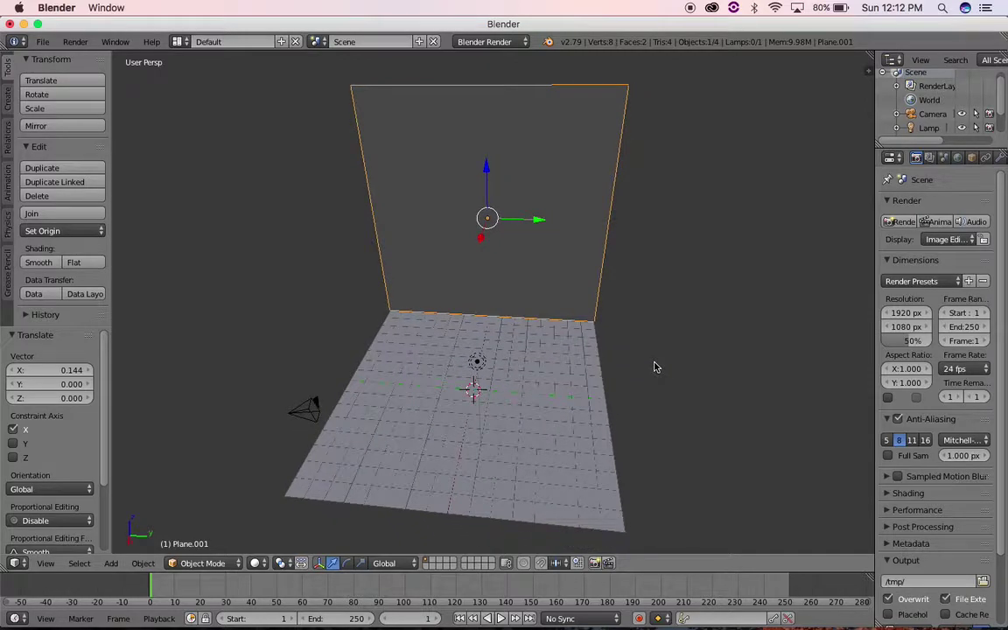
key("shift+a")
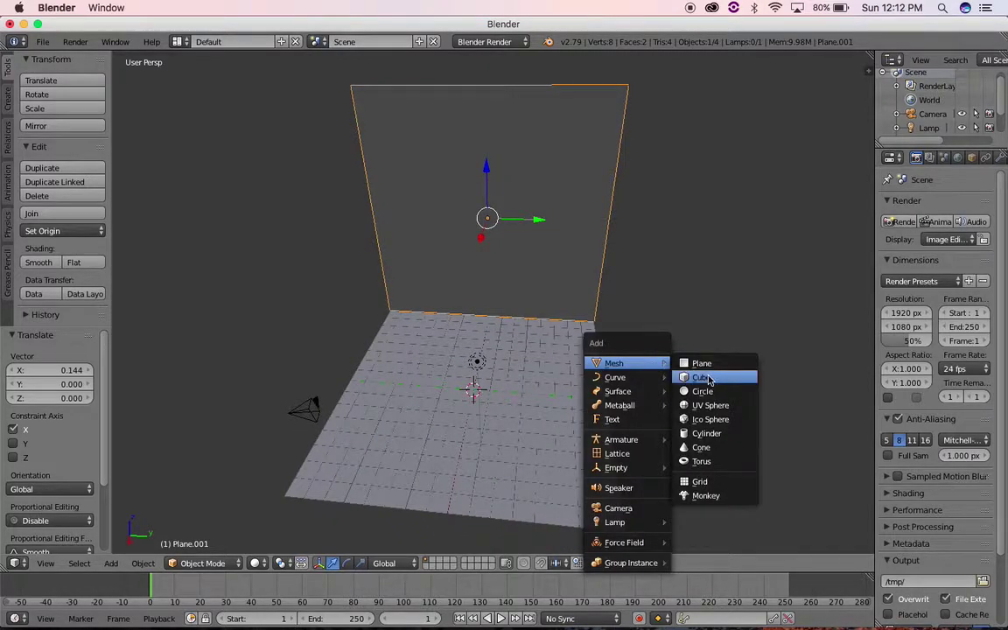
- Add a cube of radius 1.430, raised 2.117 on Z and shifted −3.212 on Y
left_click(709, 380)
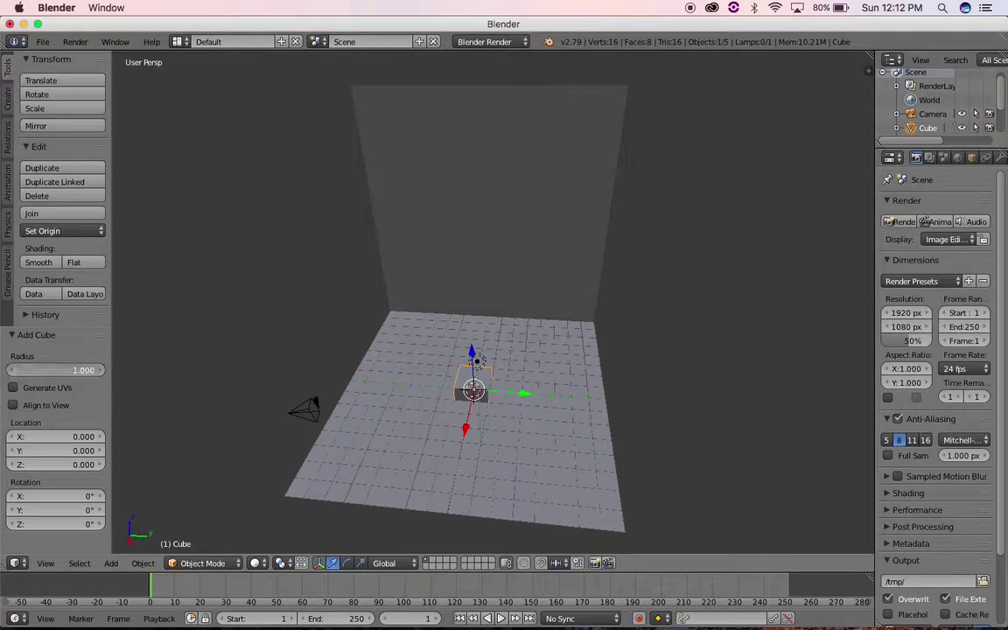
left_click_drag(101, 370, 333, 365)
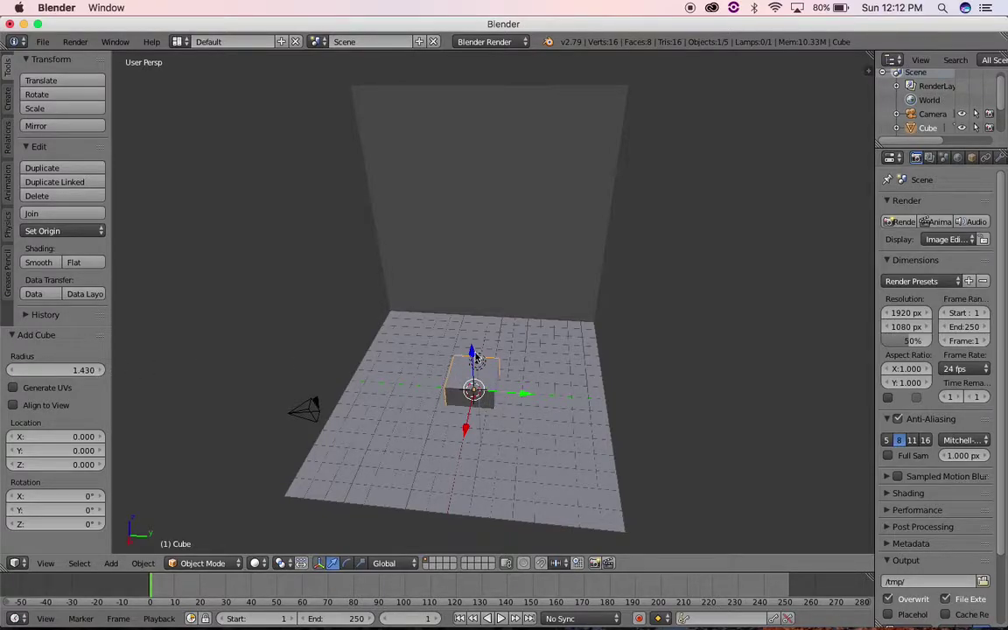
left_click_drag(473, 354, 473, 324)
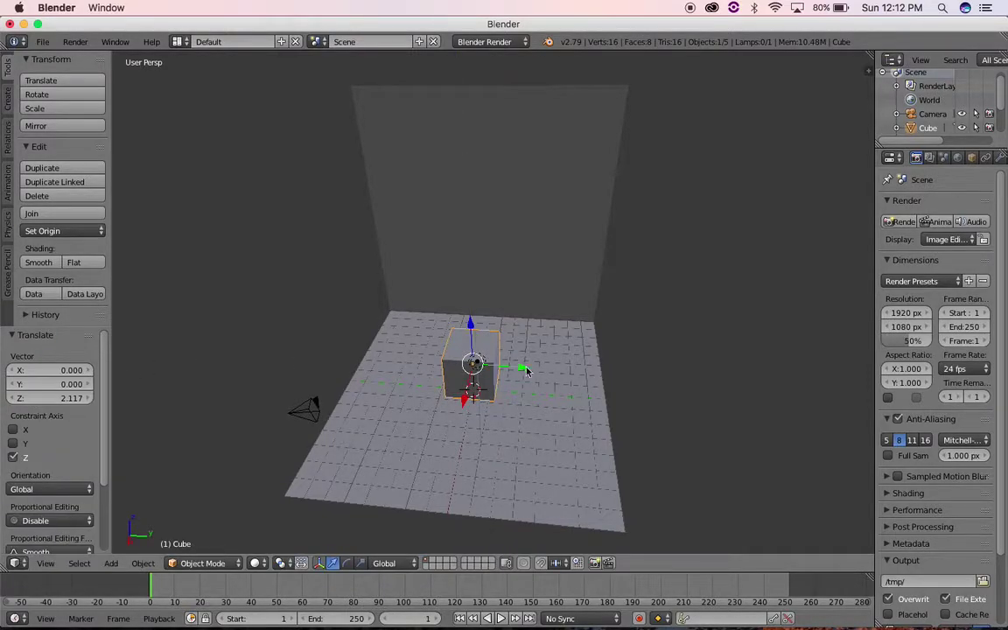
left_click_drag(522, 368, 476, 363)
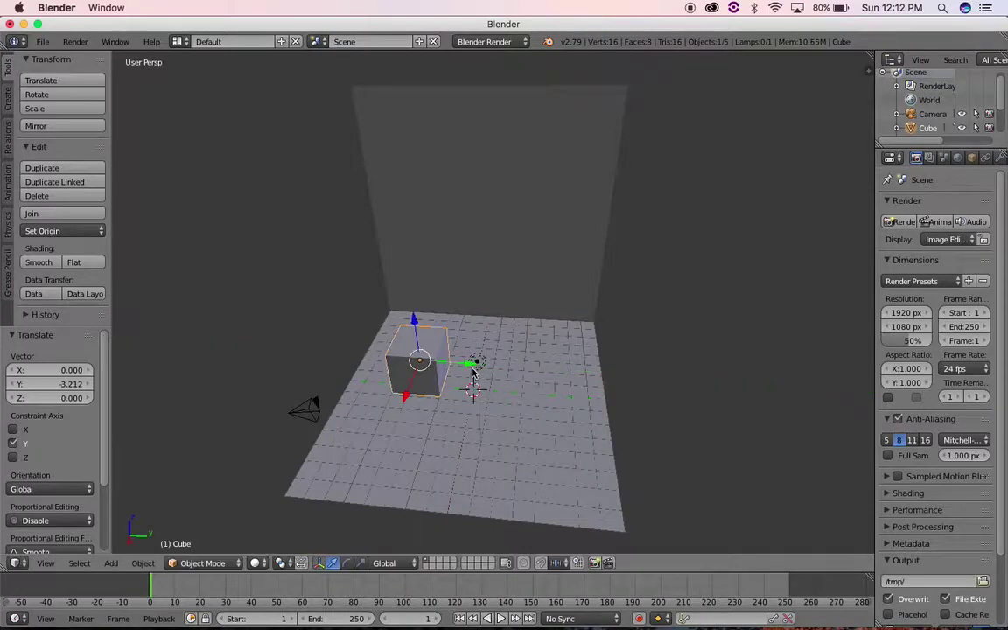
- Rotate the cube −20.4° about the Z axis
left_click(347, 563)
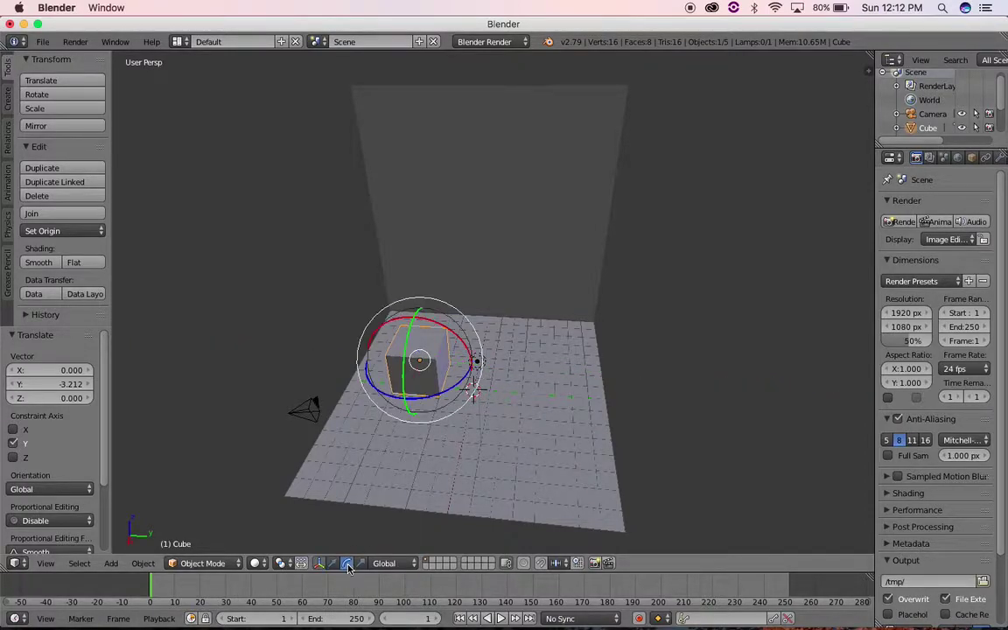
left_click_drag(466, 383, 454, 393)
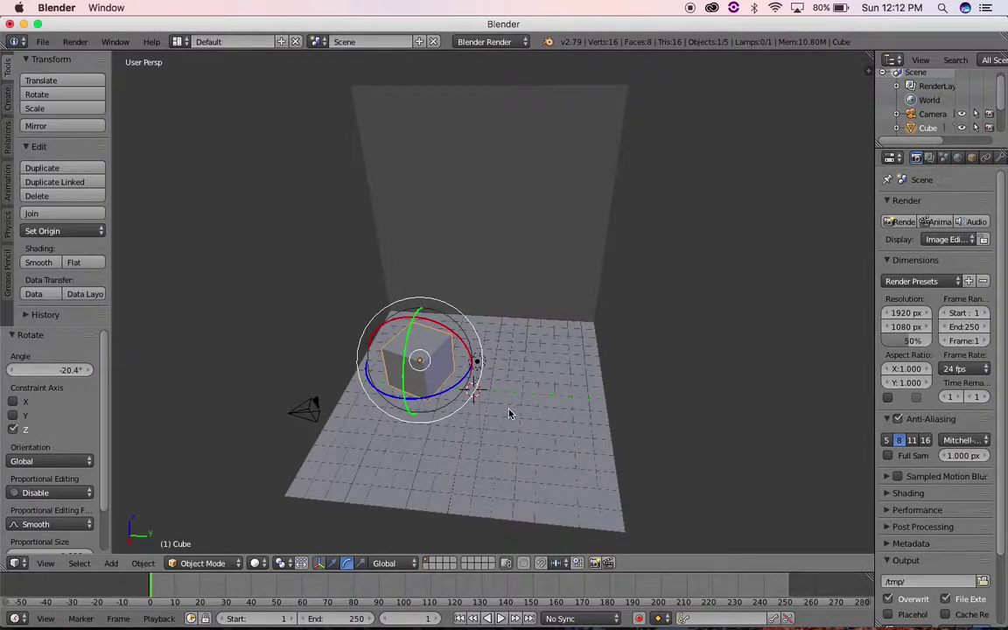
key("shift+a")
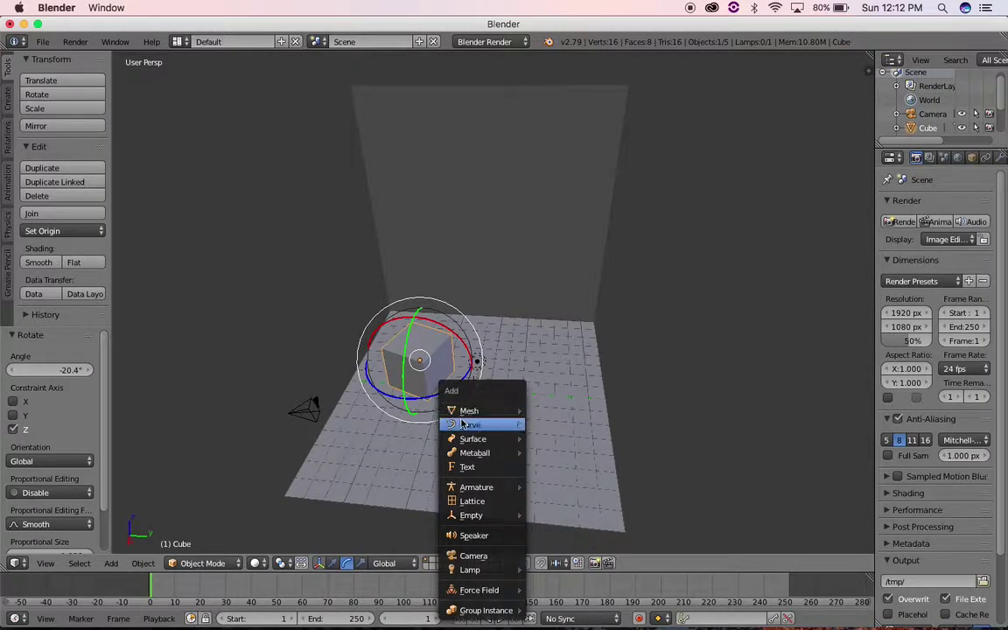
mouse_move(470, 410)
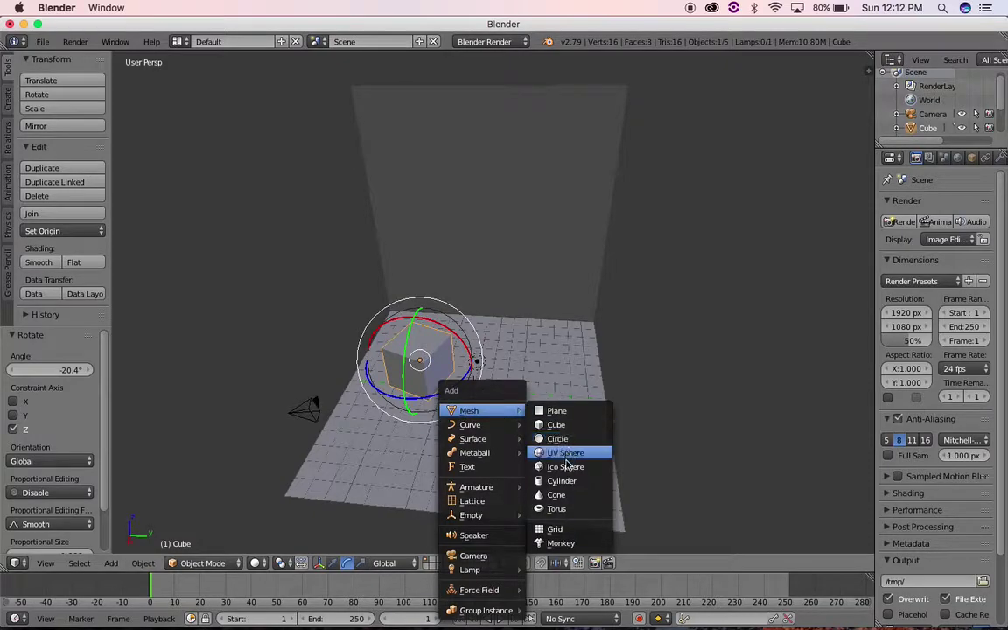
- Add a cylinder of radius 1.360 and depth 3.140, placed on the floor beside the cube
left_click(565, 481)
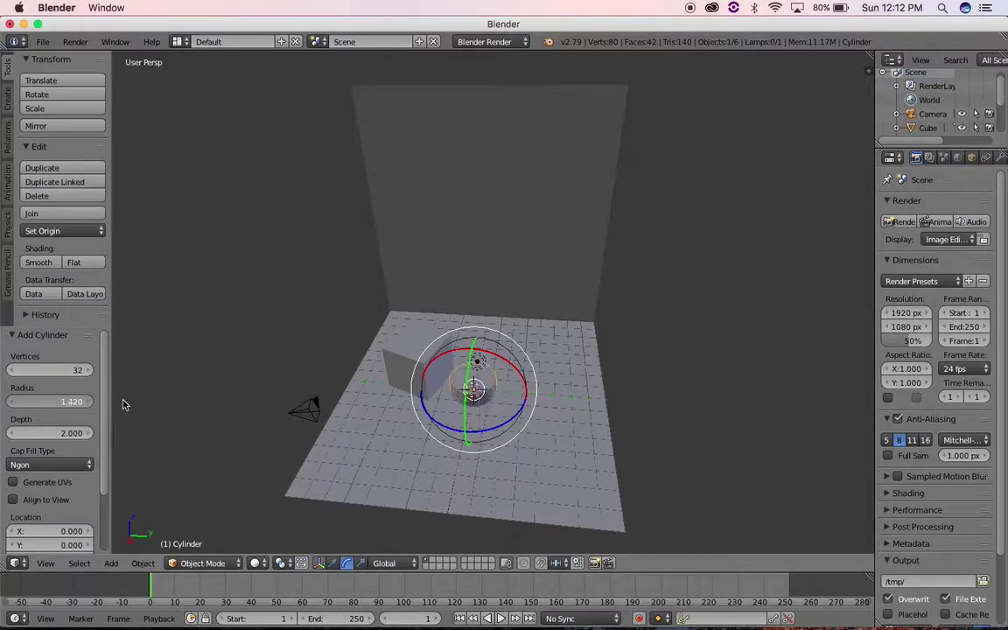
mouse_move(70, 402)
left_mouse_down()
mouse_move(87, 440)
mouse_move(170, 433)
left_mouse_up()
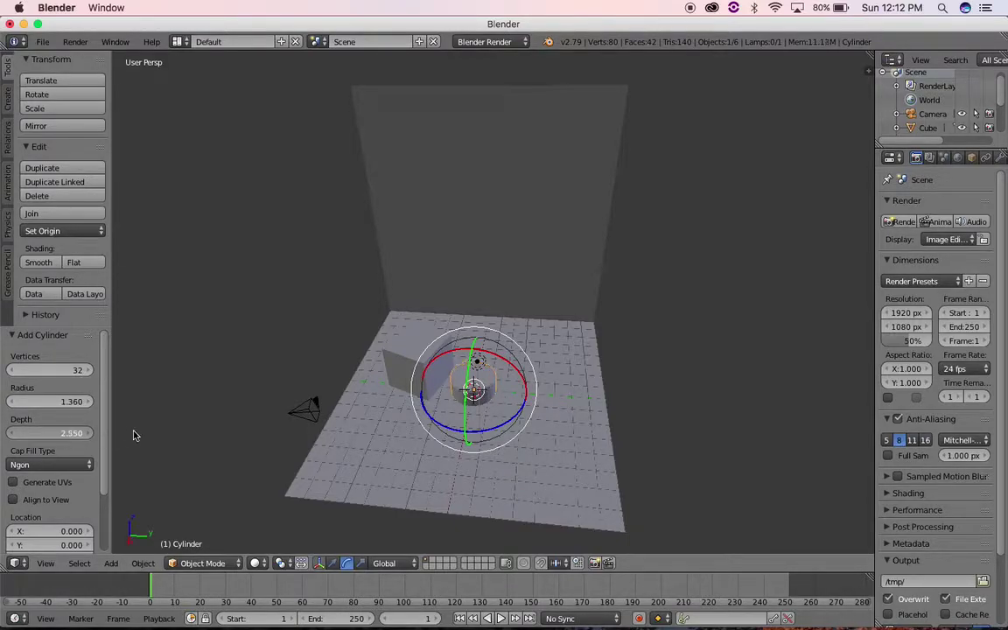
left_click(332, 563)
mouse_move(471, 352)
left_mouse_down()
mouse_move(505, 370)
mouse_move(519, 357)
mouse_move(505, 411)
mouse_move(605, 379)
left_mouse_up()
mouse_move(637, 371)
middle_mouse_down()
mouse_move(725, 366)
mouse_move(648, 366)
middle_mouse_up()
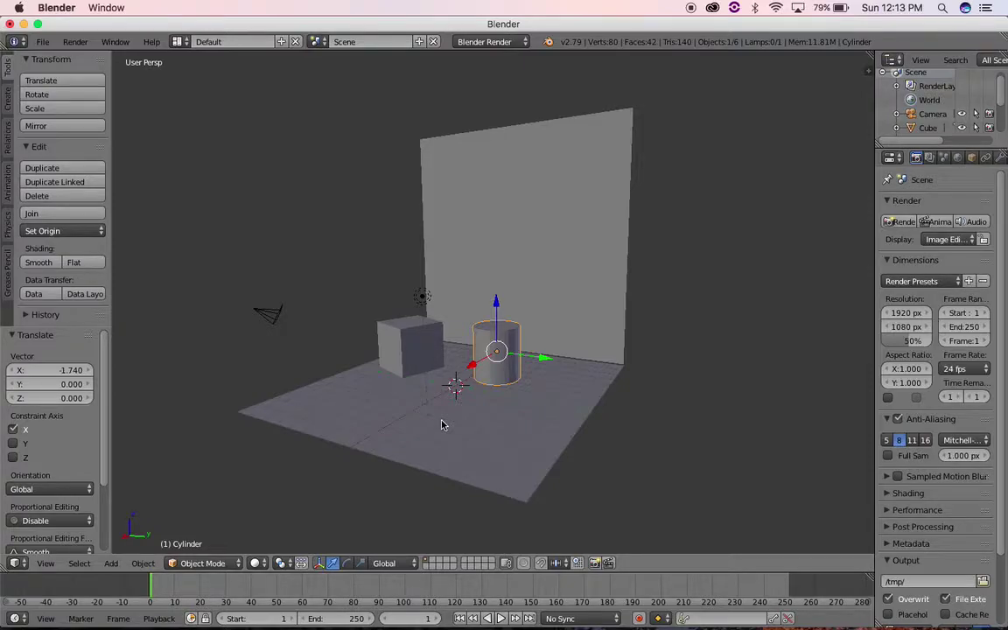
key("shift+a")
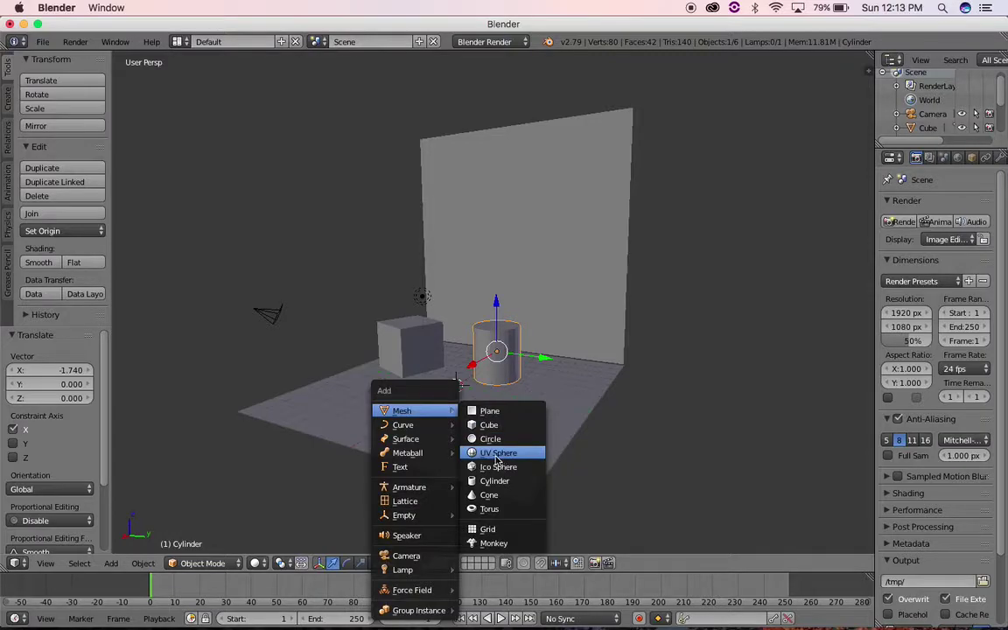
- Add a UV sphere, raised to Z 1.152 and nudged to Y −0.189 between cube and cylinder
left_click(497, 454)
left_click_drag(455, 336, 454, 325)
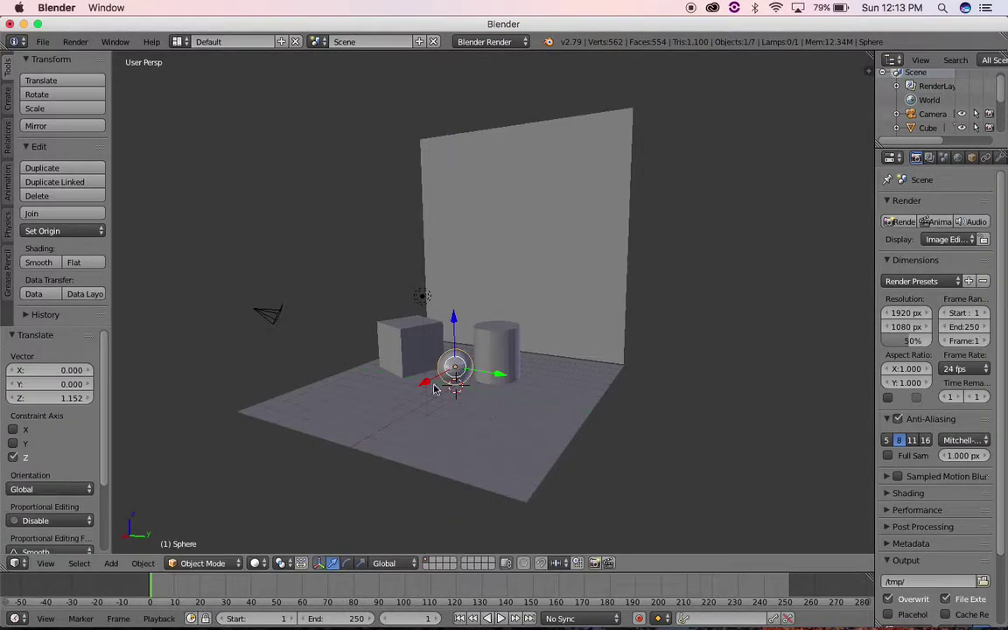
left_click_drag(500, 377, 495, 378)
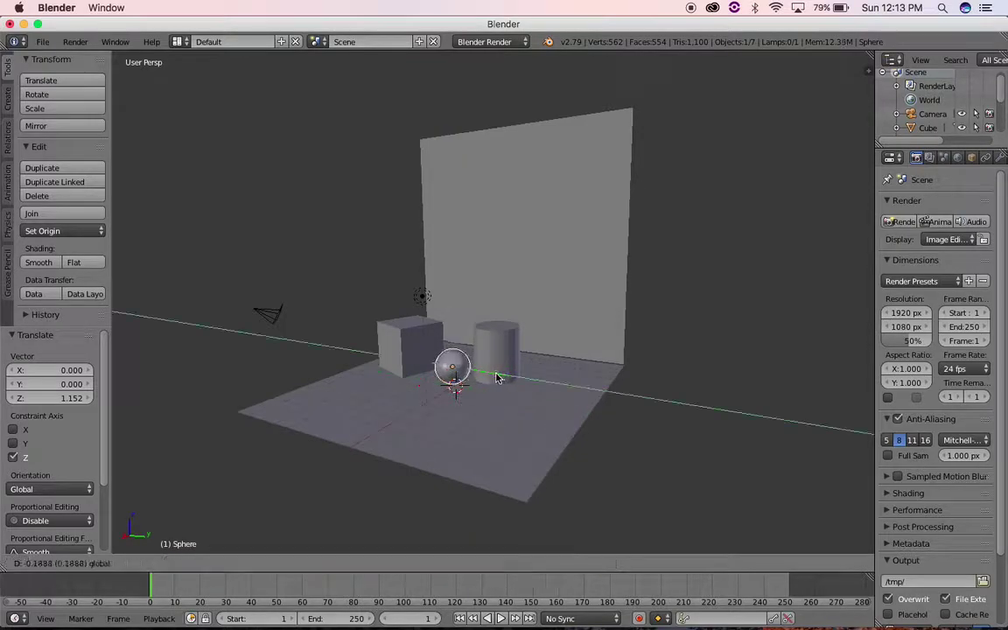
middle_click_drag(504, 407, 528, 404)
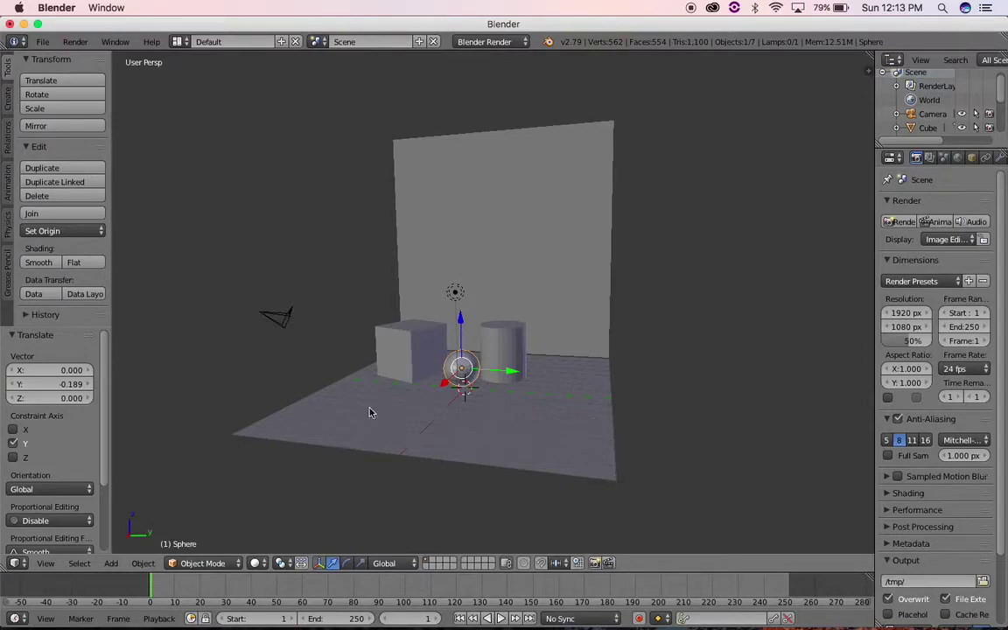
left_click(411, 358)
right_click(429, 343)
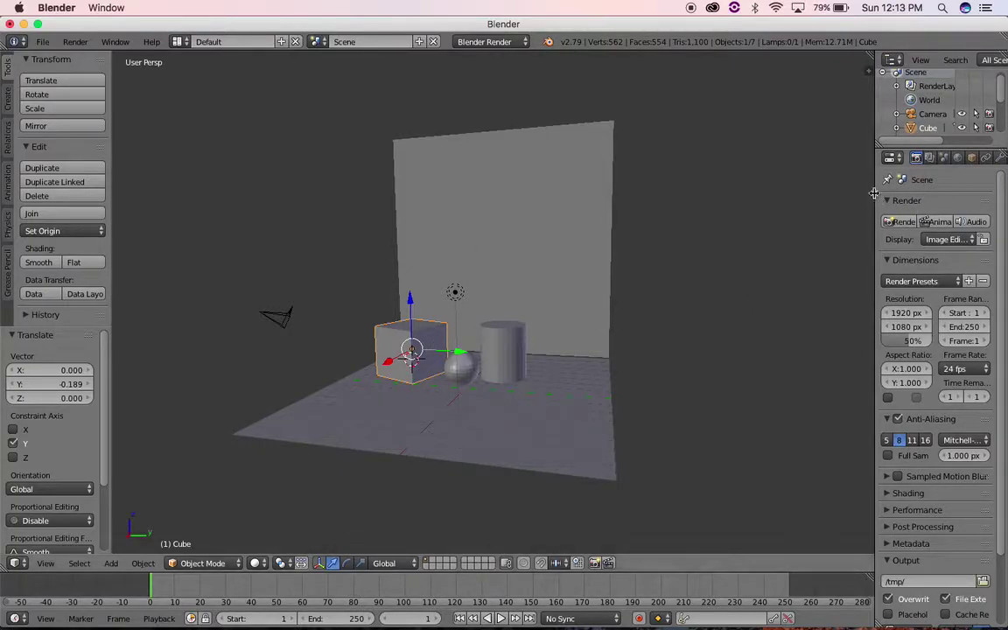
- Give the cube a new material, Material.001, with blue diffuse colour RGB 0.028, 0.015, 0.800
left_click_drag(874, 193, 774, 193)
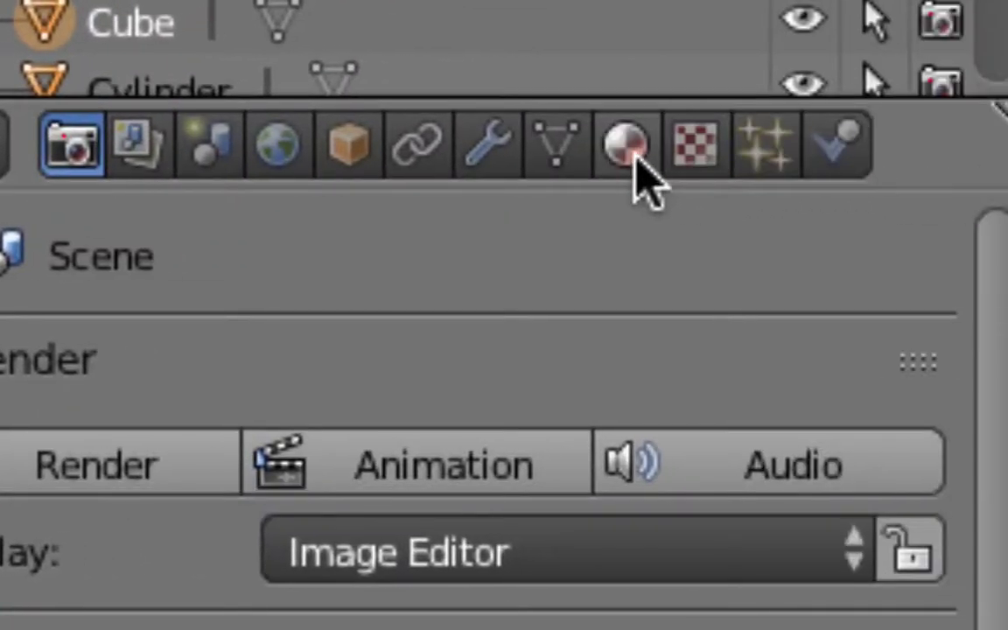
left_click(688, 150)
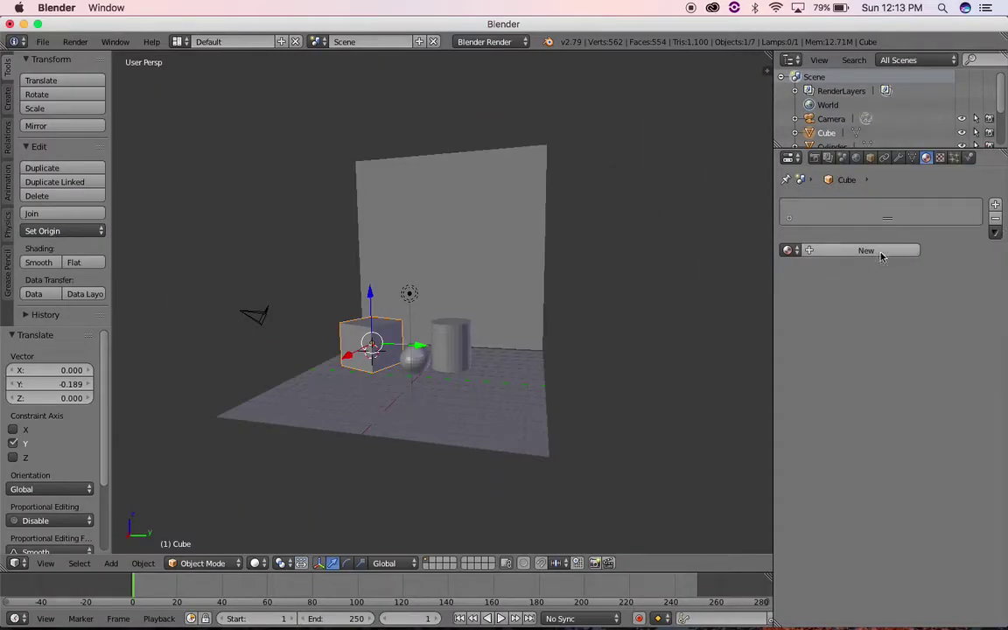
left_click(819, 251)
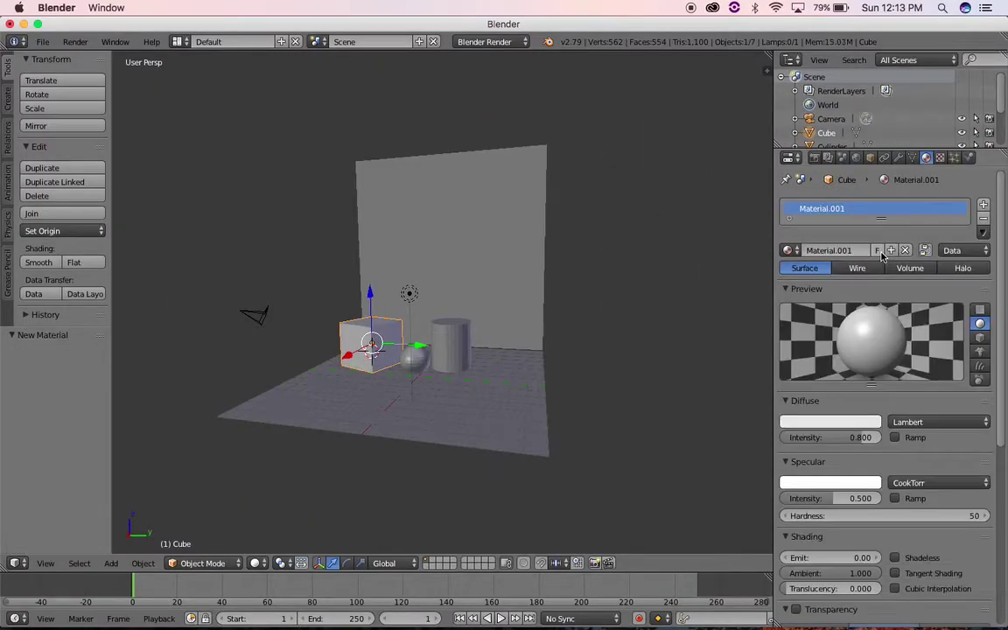
left_click(809, 424)
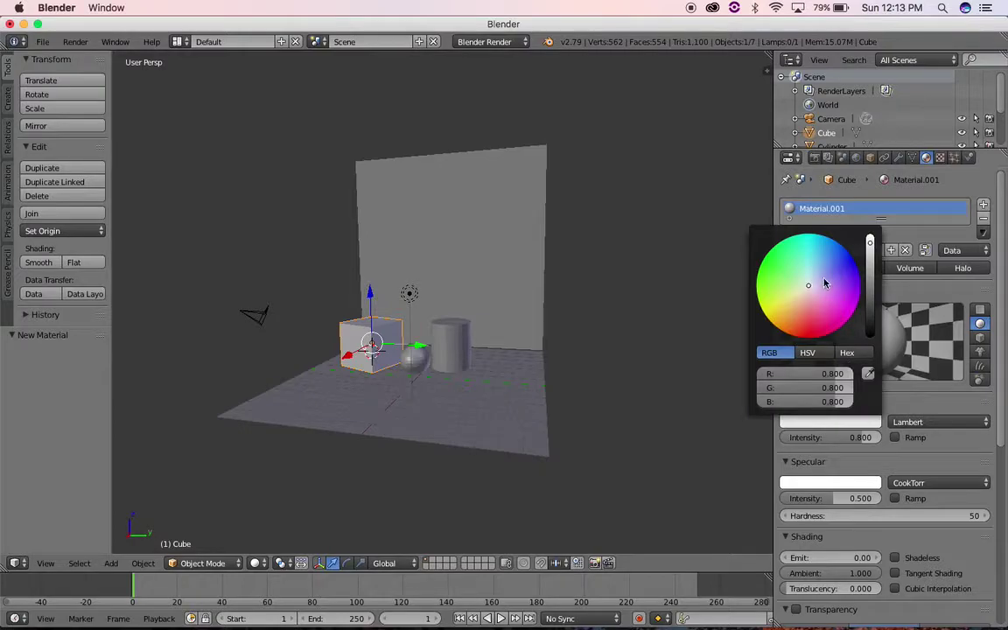
left_click(849, 271)
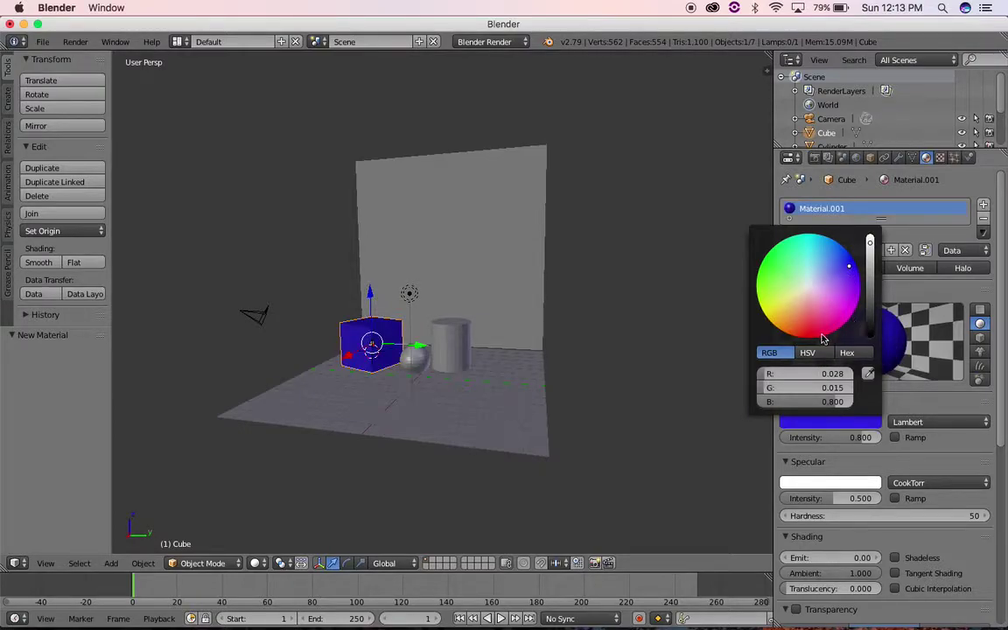
right_click(417, 359)
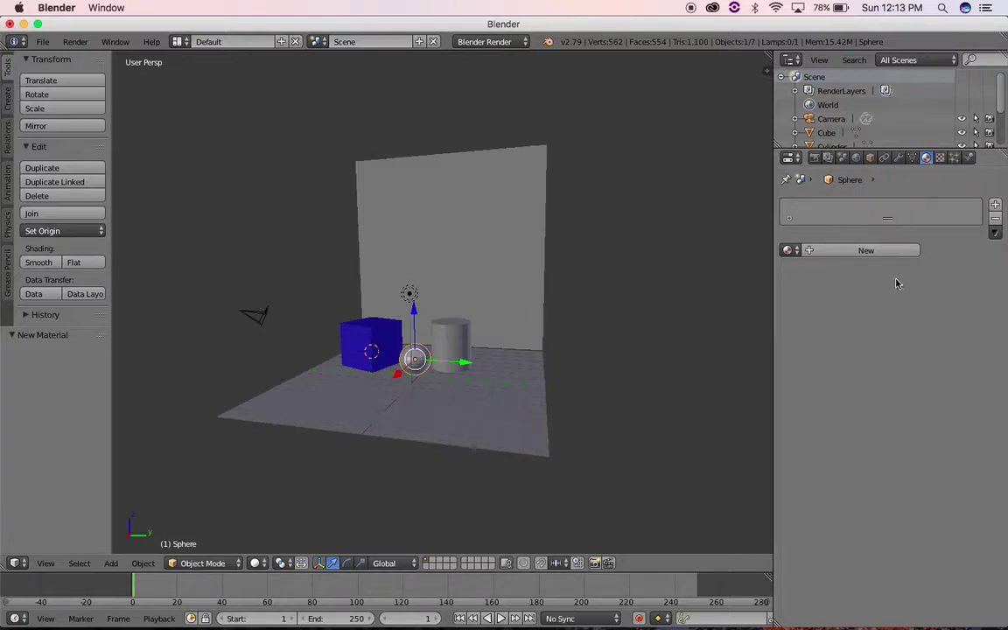
- Give the sphere a new material with a red diffuse colour
left_click(856, 251)
left_click(832, 423)
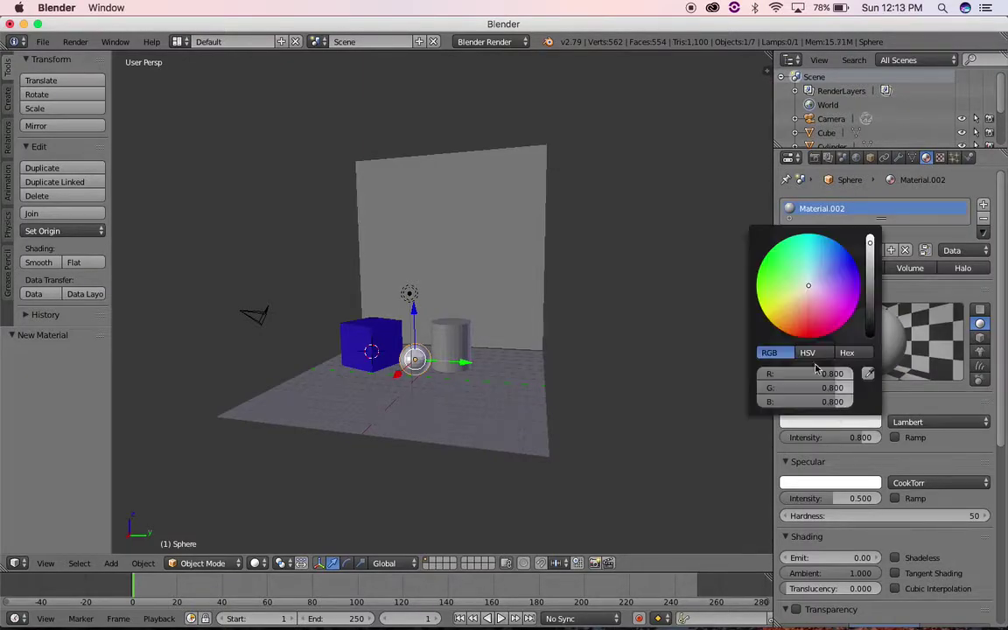
left_click(812, 346)
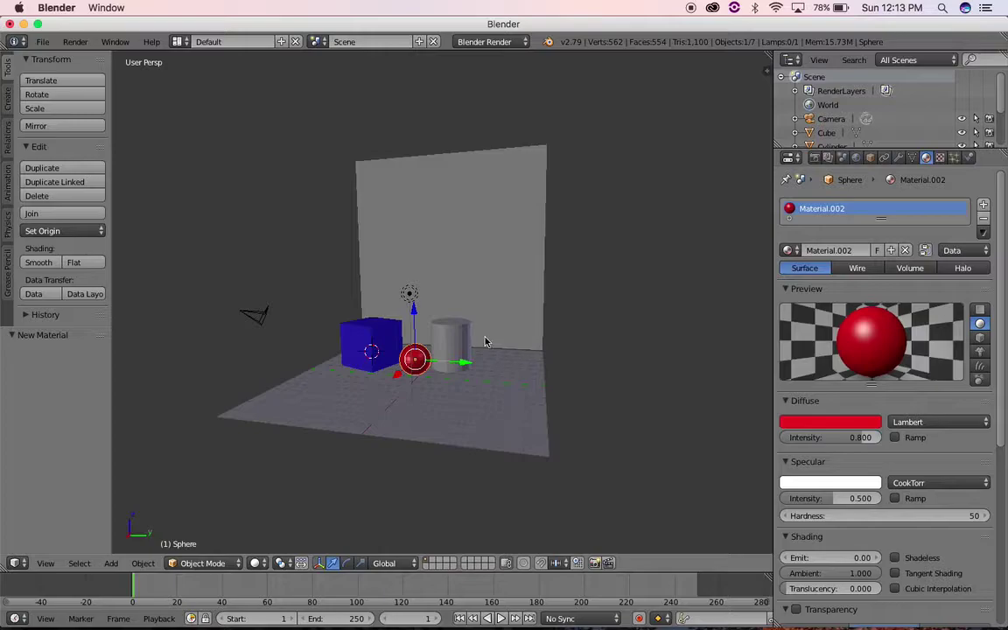
- Give the cylinder a new material, Material.003, with yellow diffuse colour RGB 0.800, 0.734, 0.019
right_click(446, 328)
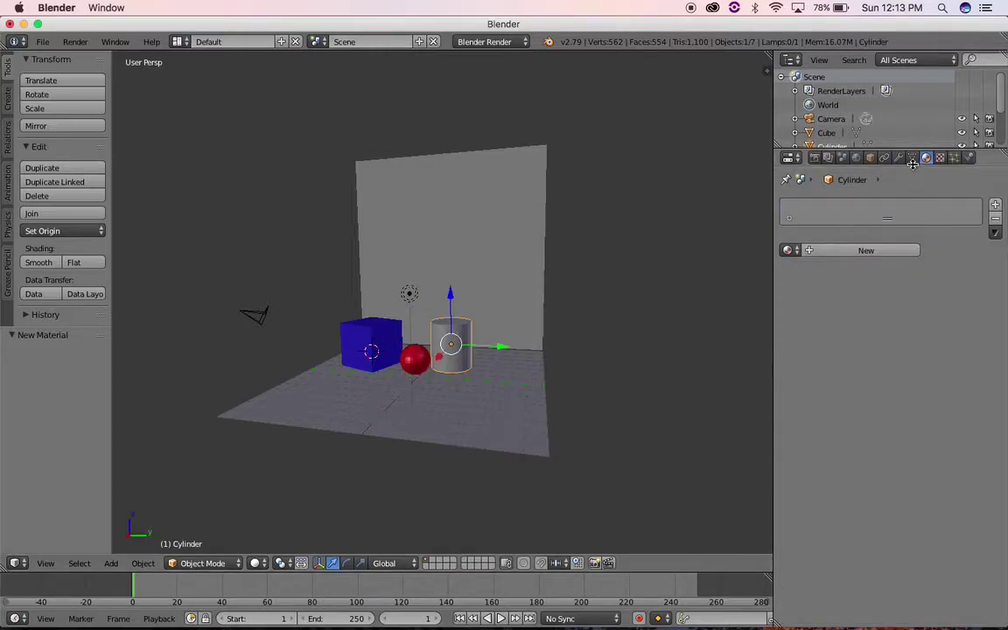
left_click(867, 250)
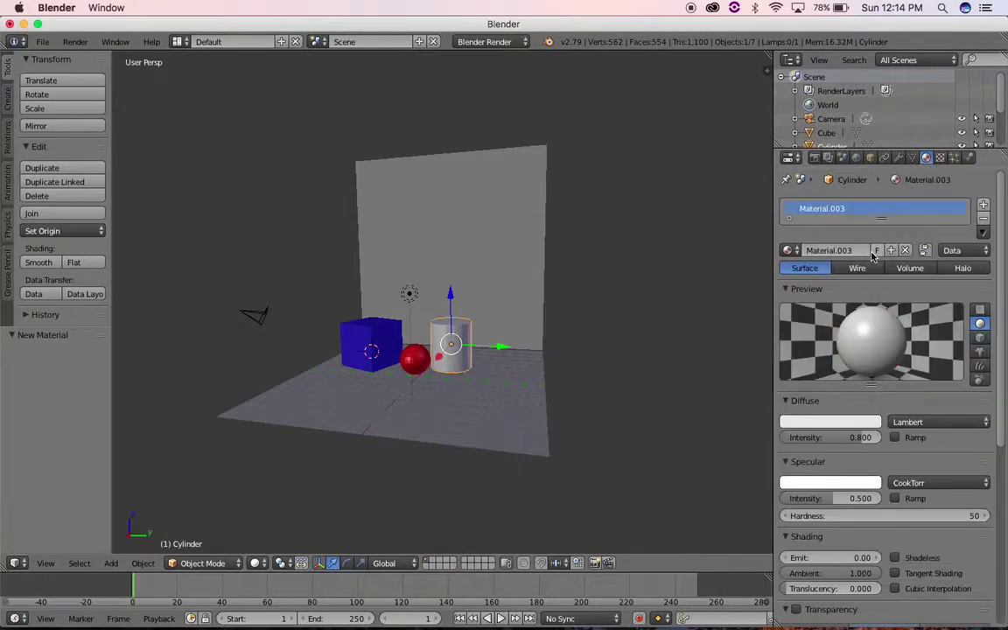
left_click(804, 424)
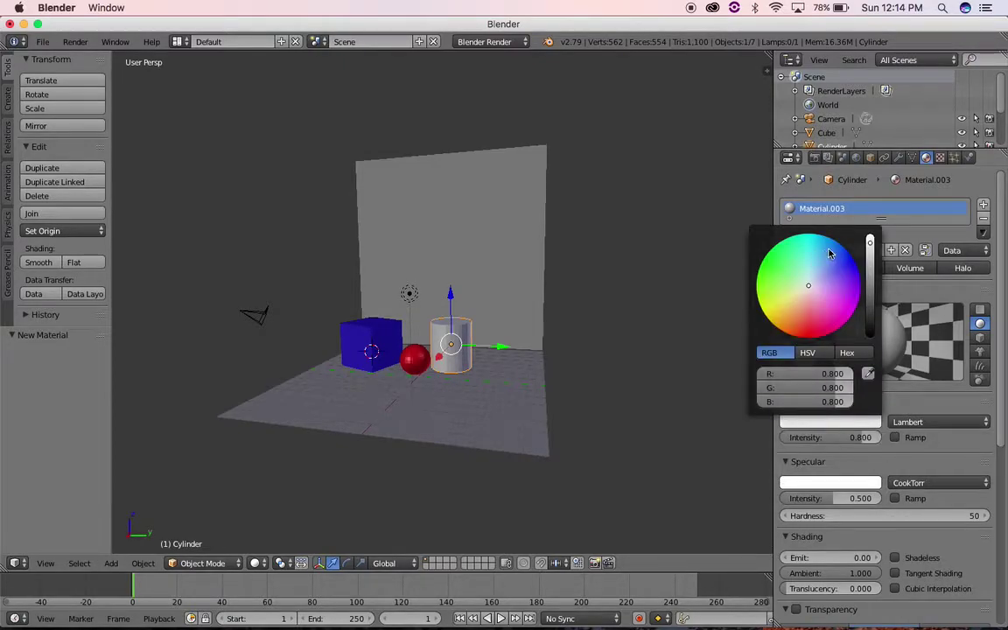
left_click(771, 310)
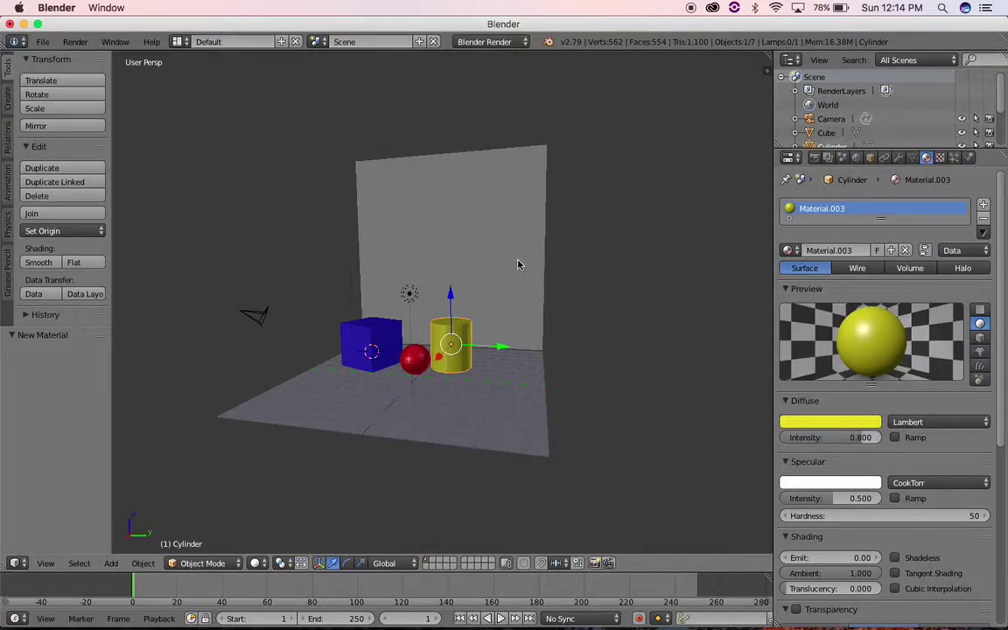
- Give the floor plane a new material with a near-black diffuse colour
right_click(433, 425)
left_click(767, 247)
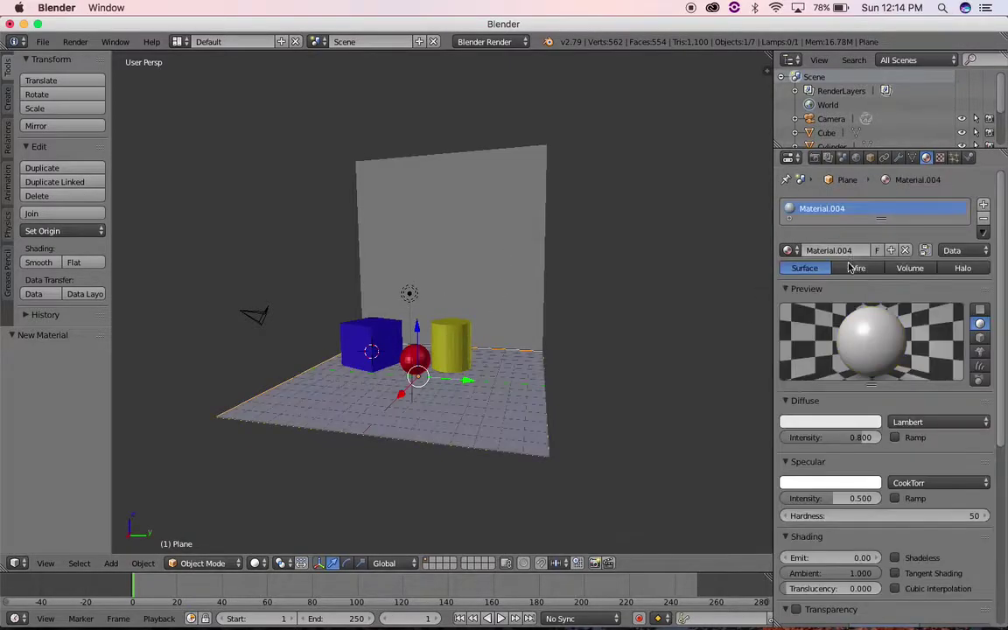
left_click(823, 424)
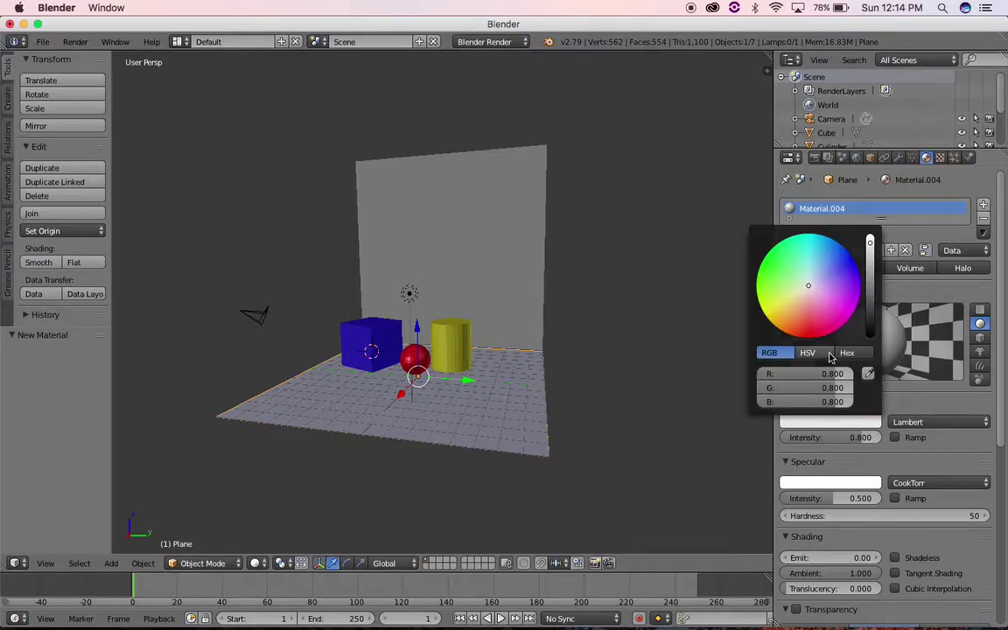
left_click_drag(870, 245, 870, 306)
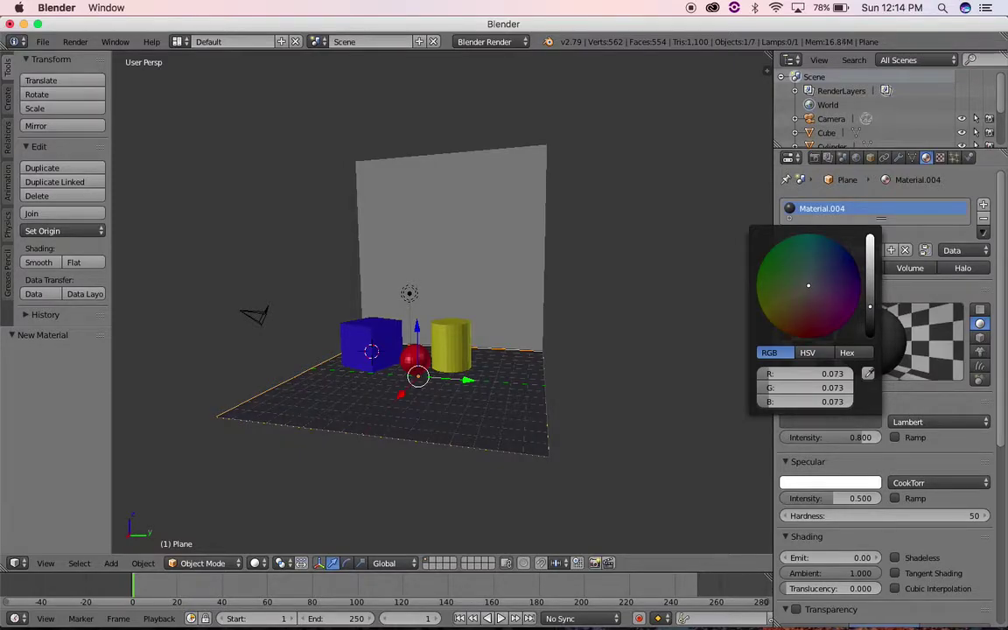
- Give the back wall plane its own new material with a dark grey diffuse colour
right_click(501, 278)
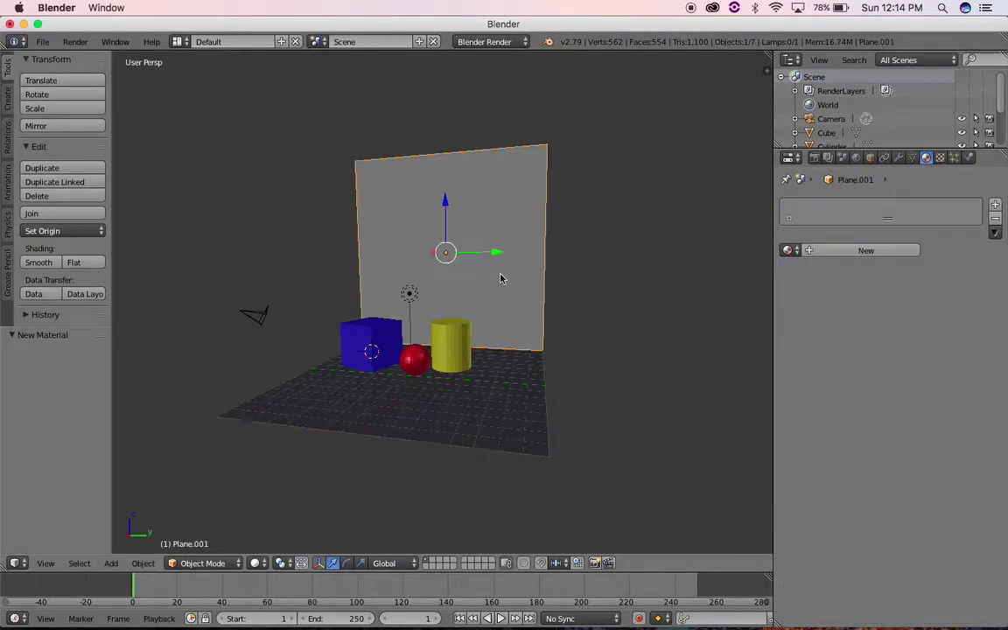
left_click(879, 253)
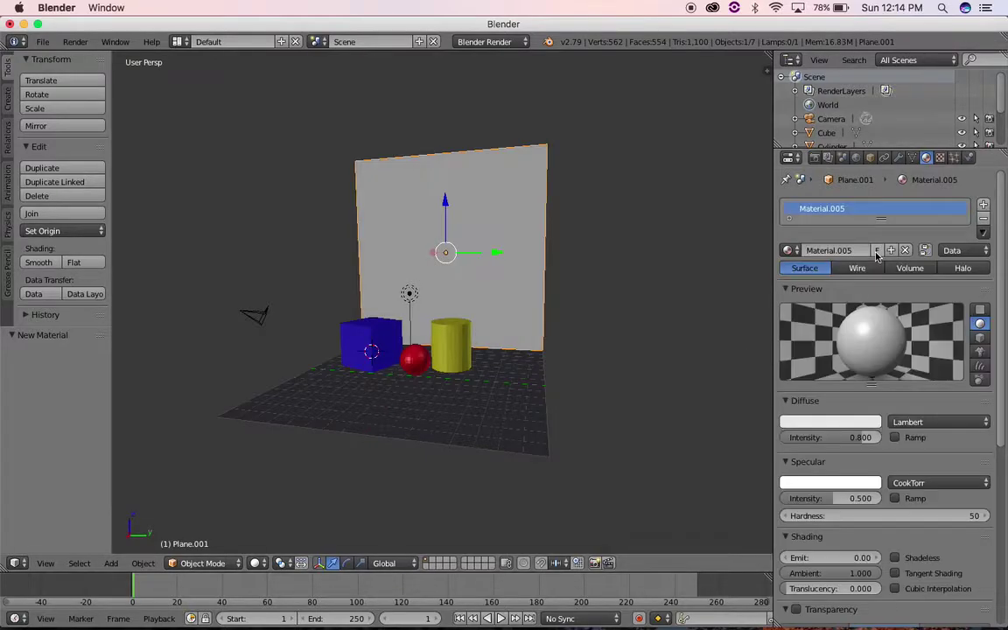
left_click(803, 422)
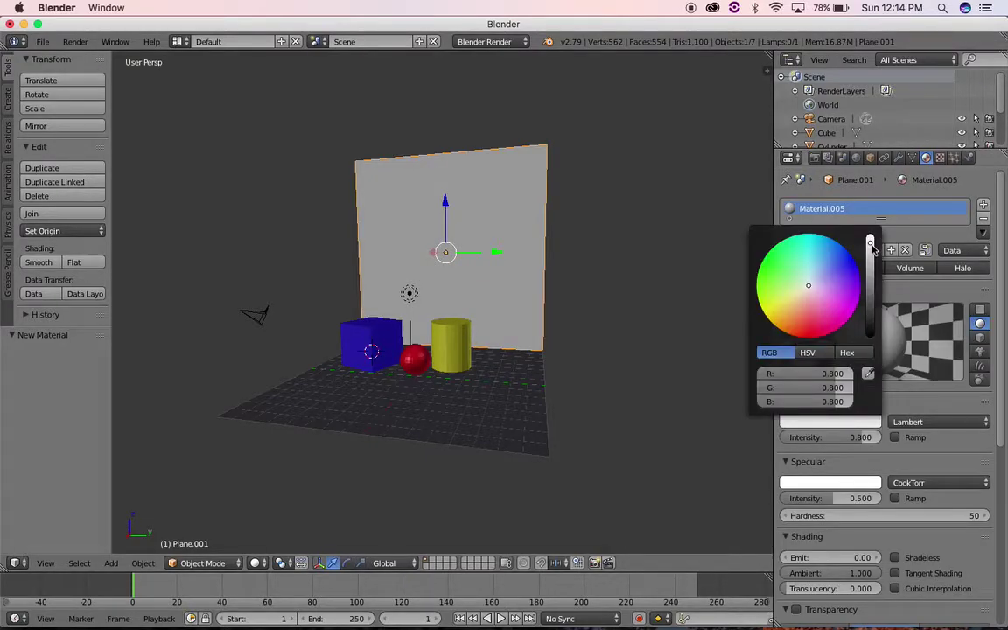
left_click_drag(871, 244, 870, 286)
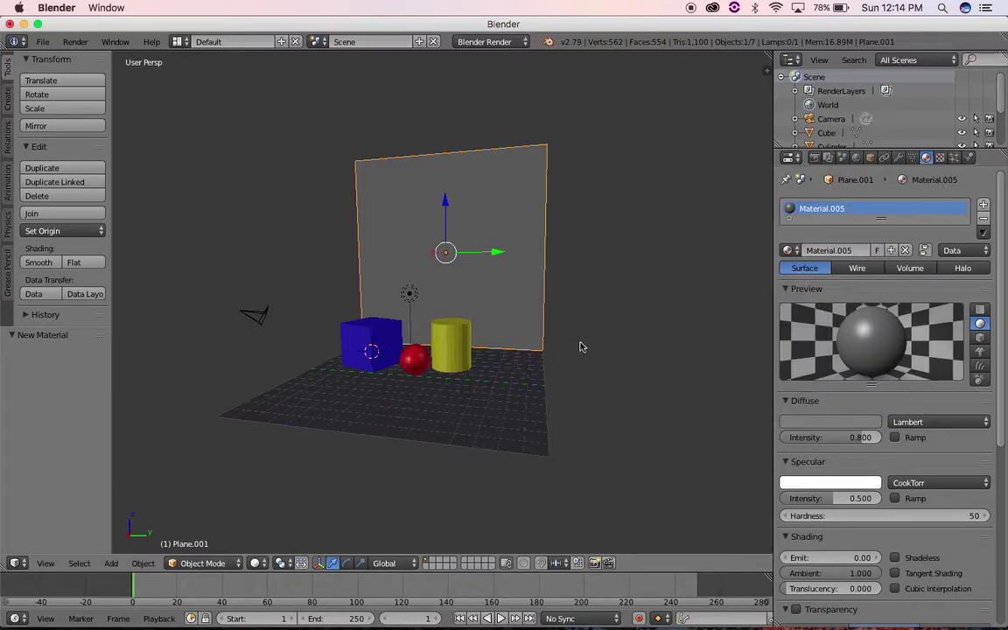
mouse_move(581, 347)
middle_mouse_down()
mouse_move(533, 382)
mouse_move(601, 362)
mouse_move(612, 335)
mouse_move(632, 333)
mouse_move(601, 355)
middle_mouse_up()
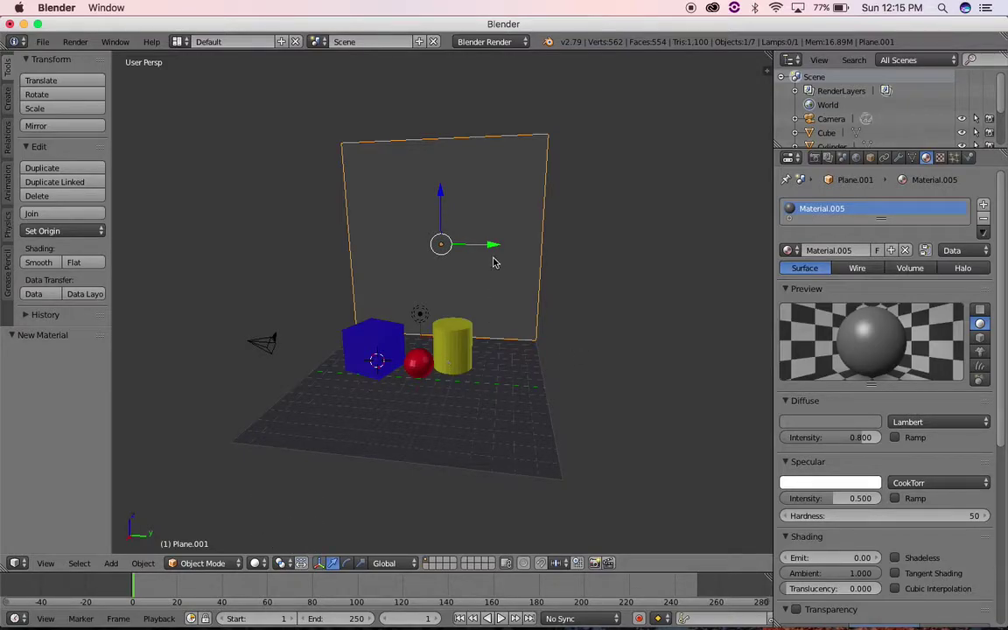
- Select the lamp and orbit the view to look down on the objects
right_click(419, 316)
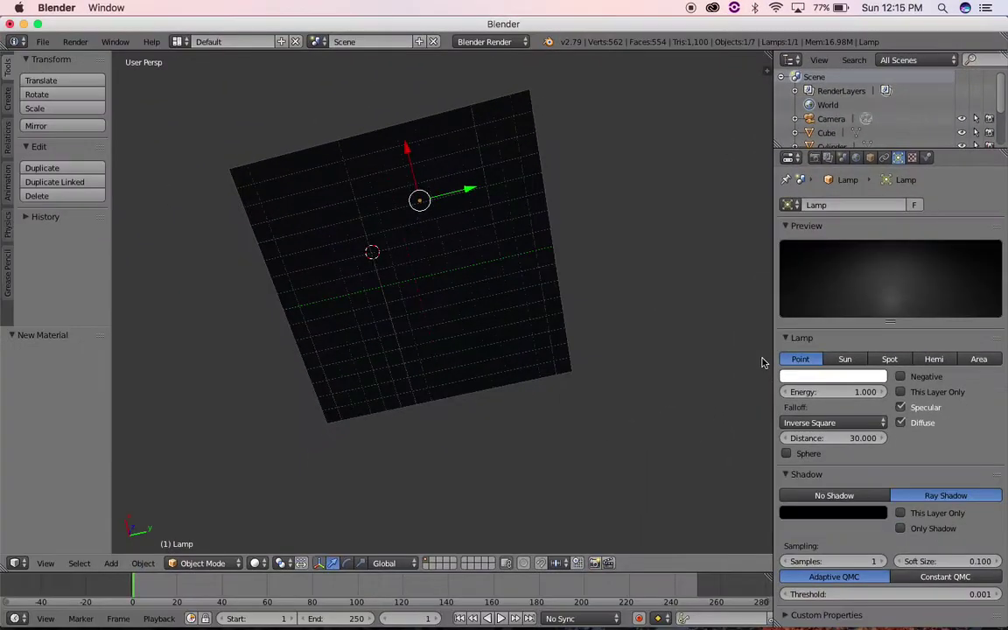
mouse_move(627, 163)
middle_mouse_down()
mouse_move(632, 281)
mouse_move(617, 324)
mouse_move(633, 327)
middle_mouse_up()
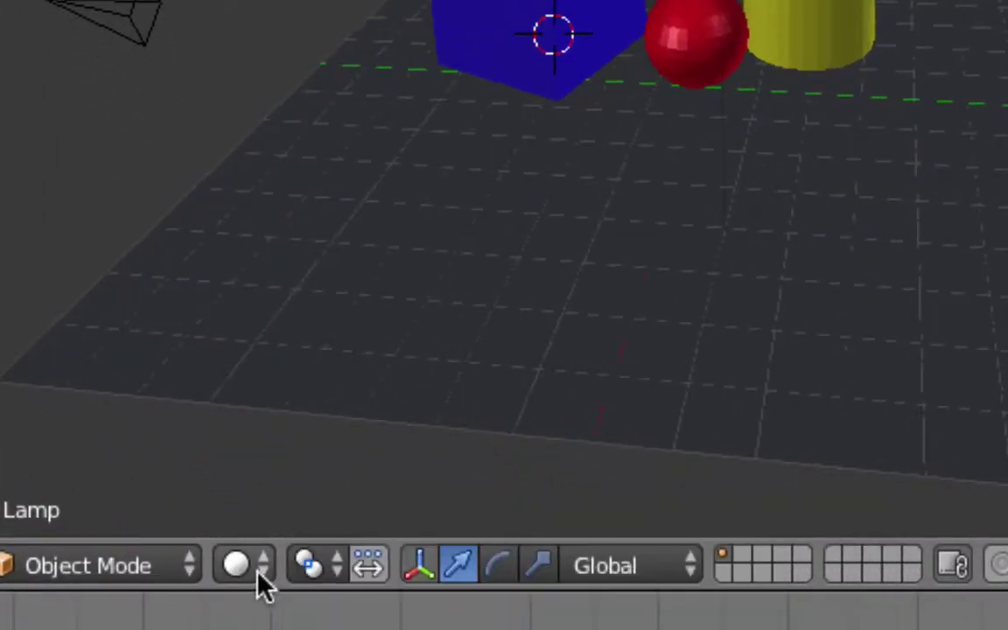
- Switch the viewport shading to Material
left_click(263, 577)
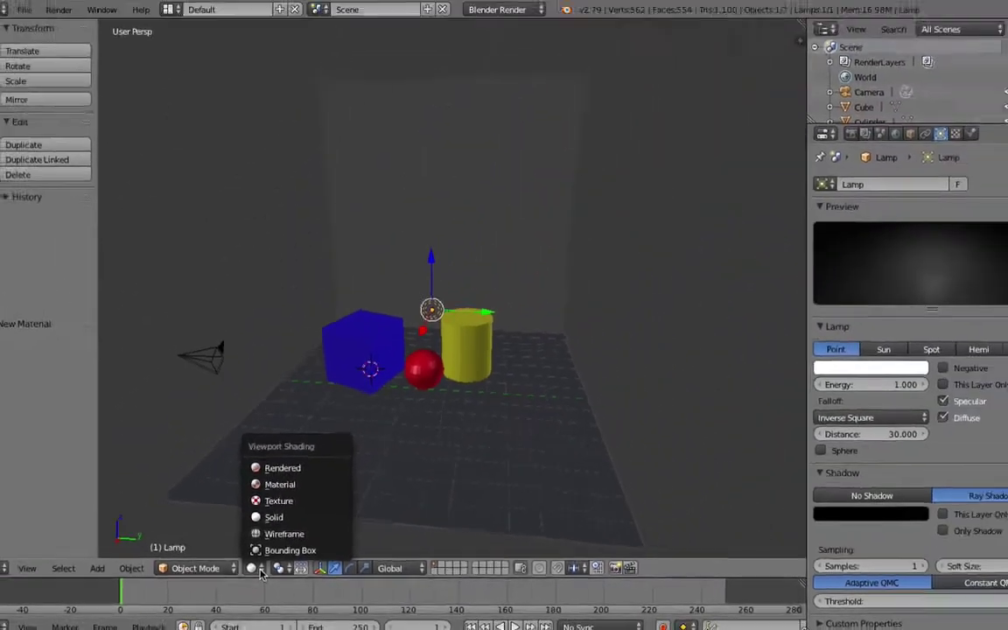
key("Escape")
left_click(264, 565)
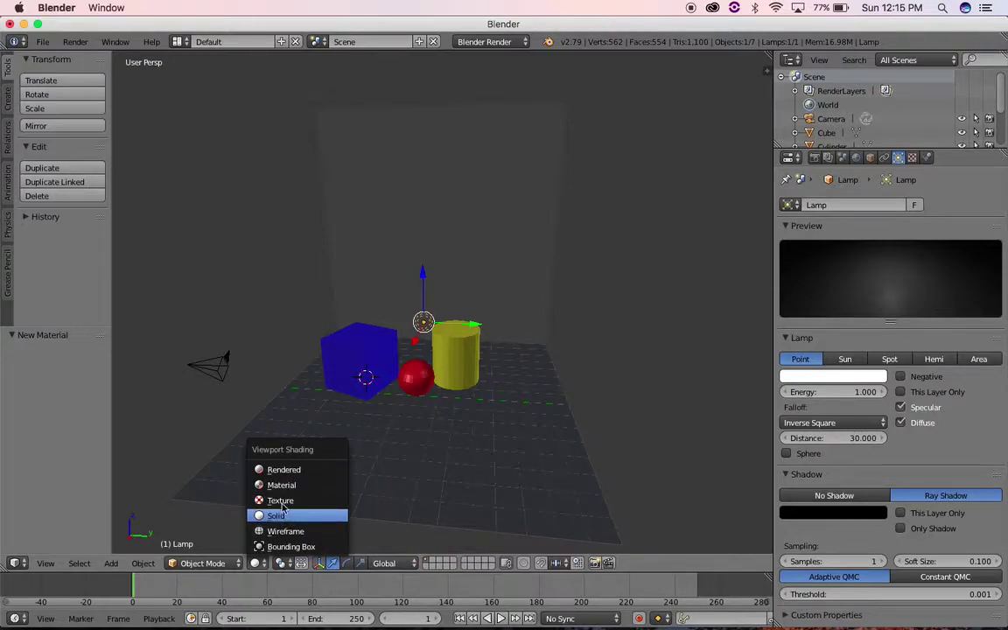
left_click(282, 486)
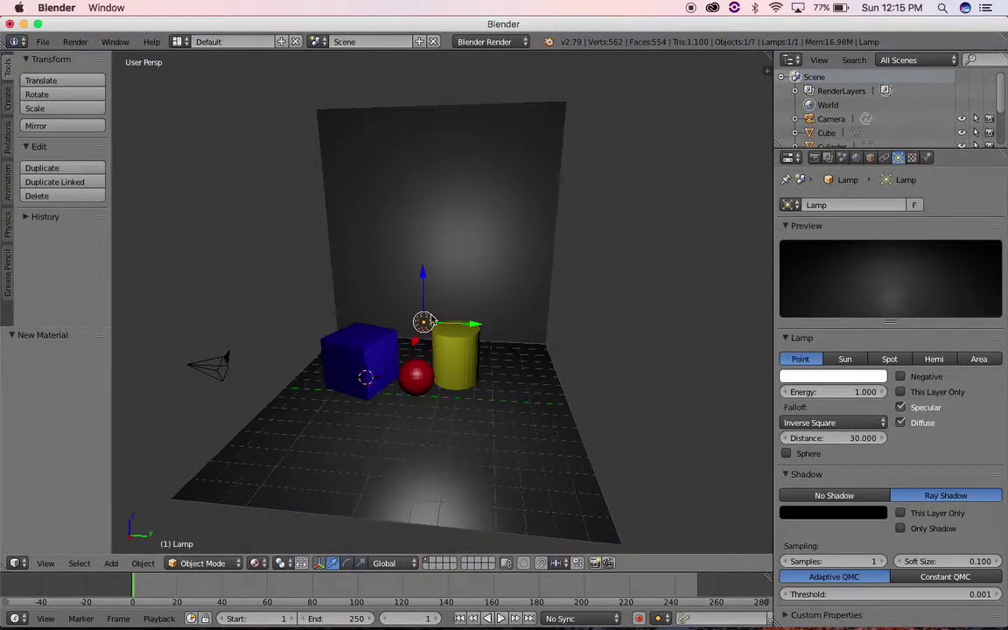
- Move the lamp along X, Z and Y near the sphere and cylinder, then preview in Rendered shading
key("g")
key("x")
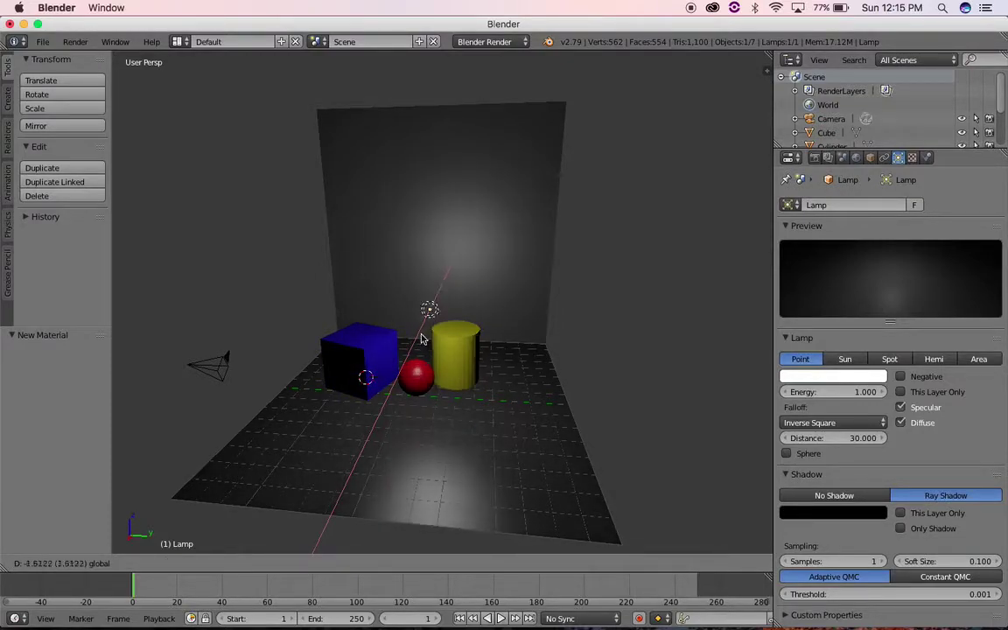
left_click(415, 359)
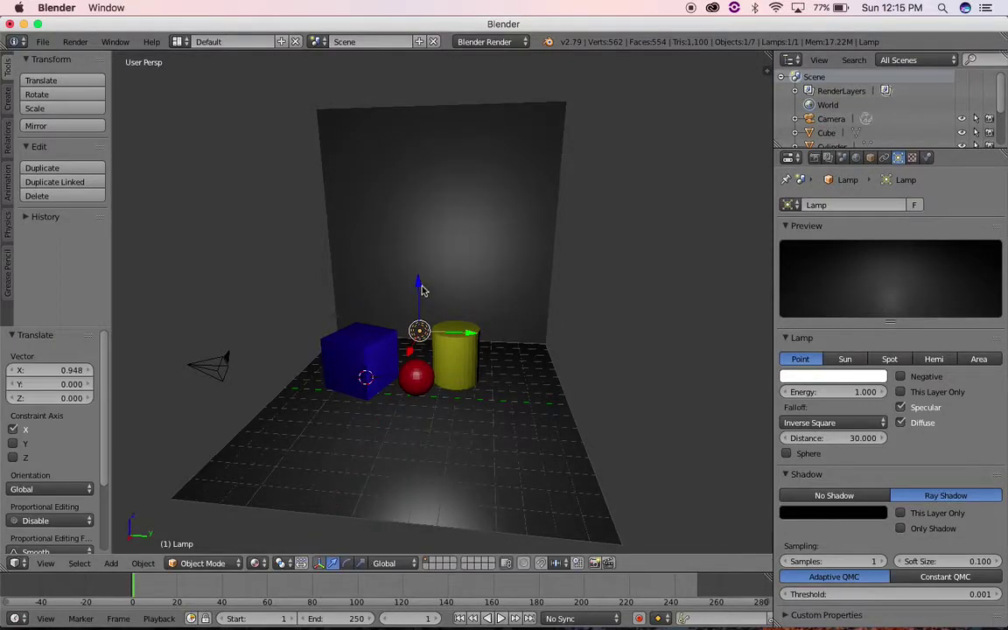
key("g")
key("z")
left_click(415, 394)
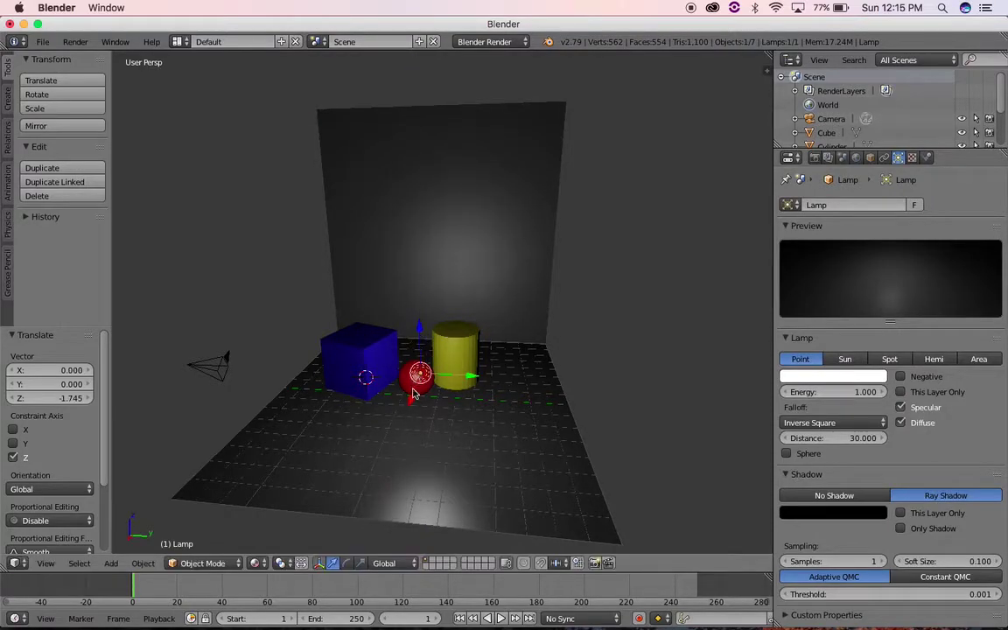
key("g")
key("y")
left_click(480, 401)
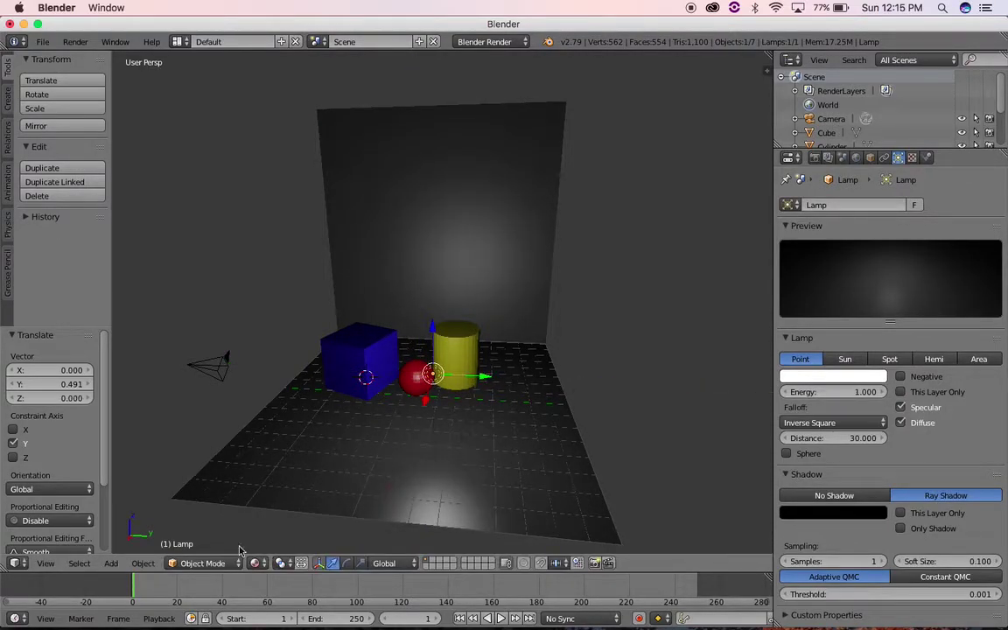
left_click(264, 569)
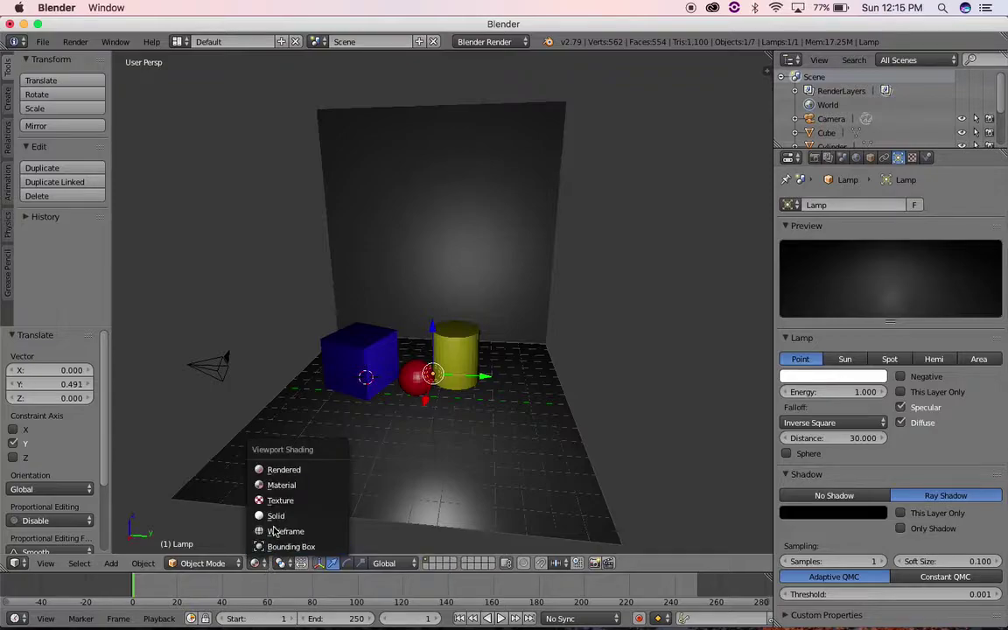
left_click(289, 470)
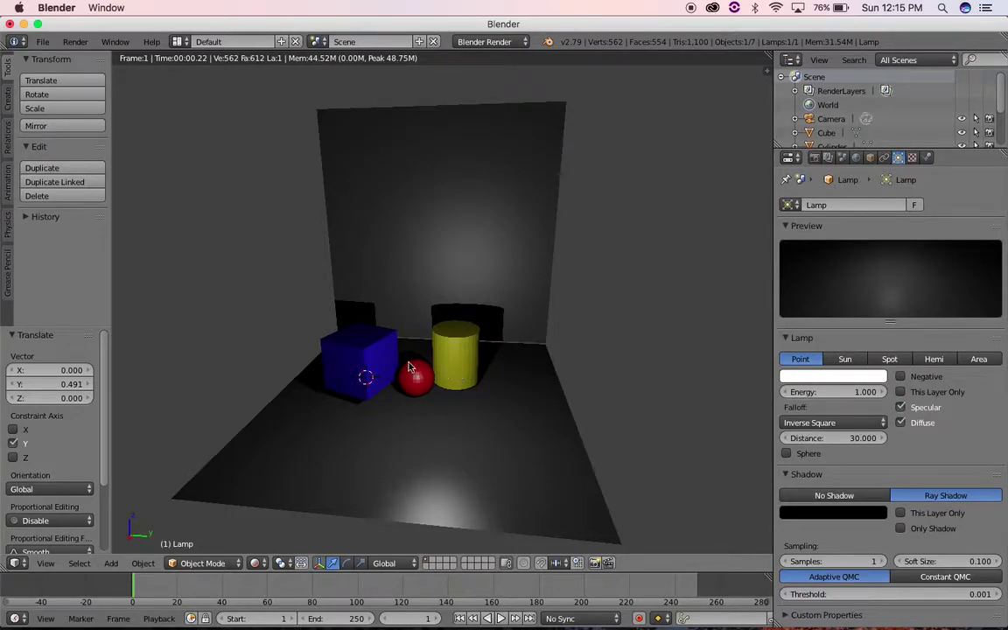
- Set the viewport back to Solid shading and place the 3D cursor on the floor
left_click(259, 563)
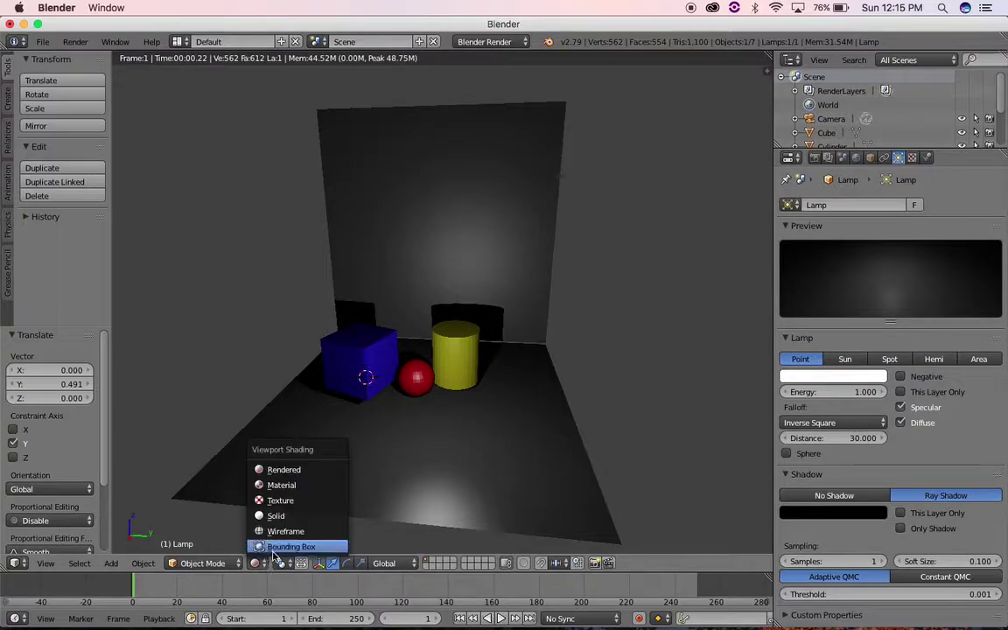
left_click(282, 516)
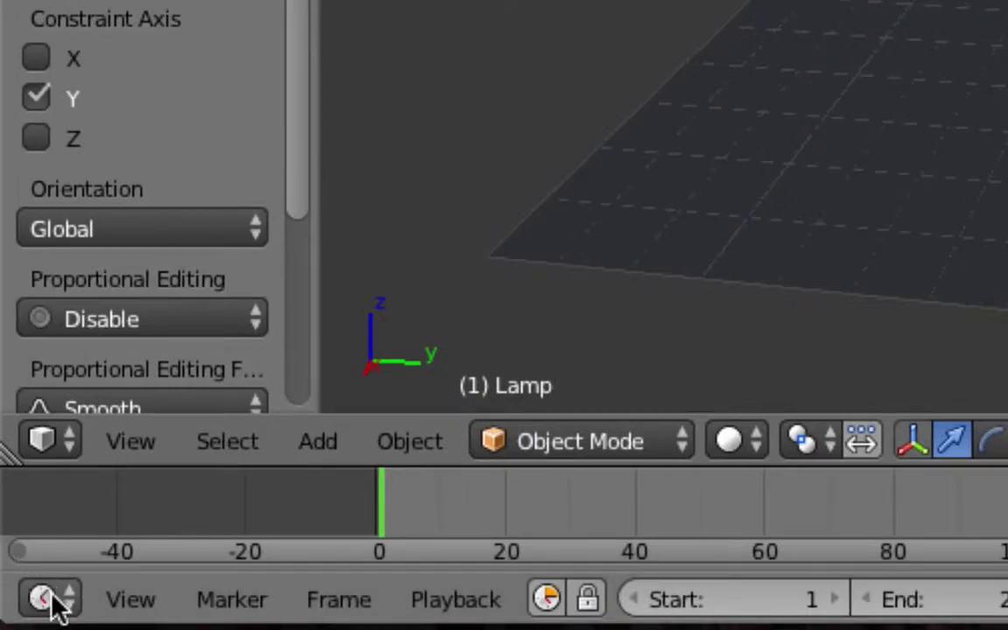
left_click(132, 598)
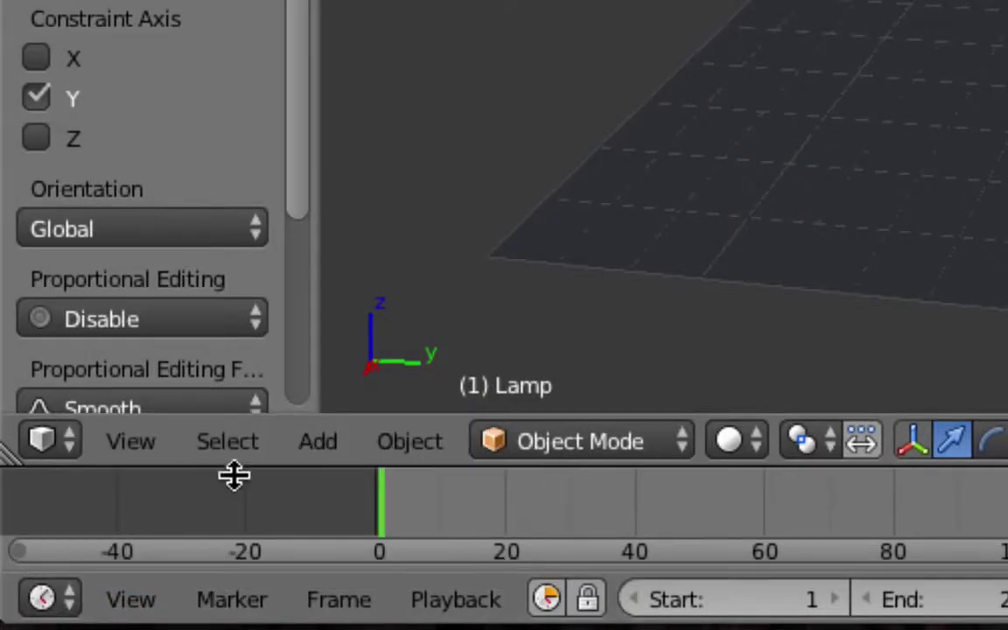
scroll(280, 558, "down", 1, "ctrl")
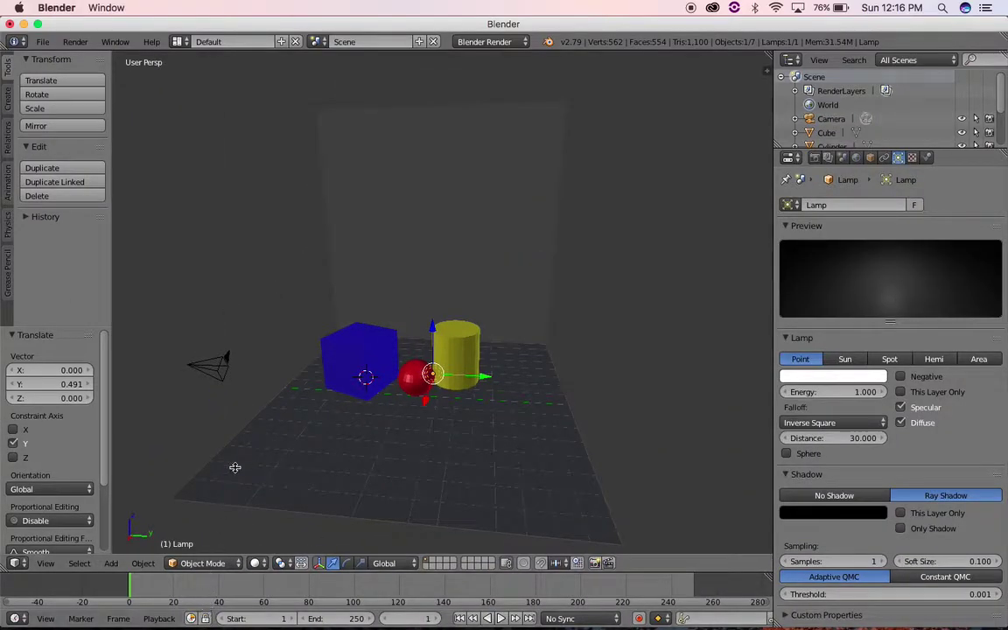
left_click(610, 476)
- Enlarge the timeline area upward and change it into a 3D View editor
mouse_move(562, 570)
left_mouse_down()
mouse_move(593, 321)
mouse_move(560, 592)
left_mouse_up()
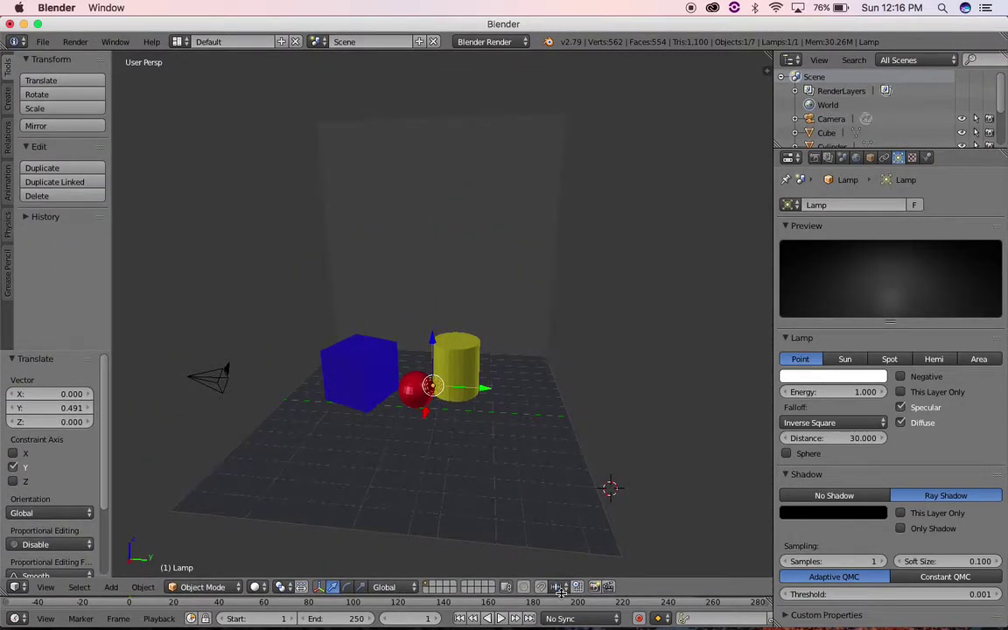
left_click_drag(560, 593, 560, 349)
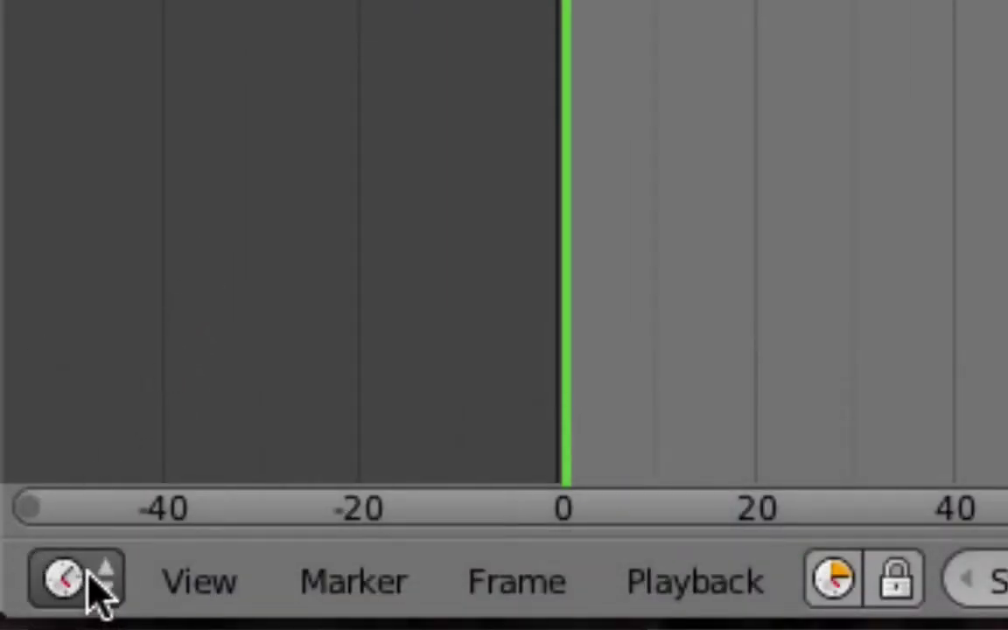
left_click(83, 576)
left_click(140, 518)
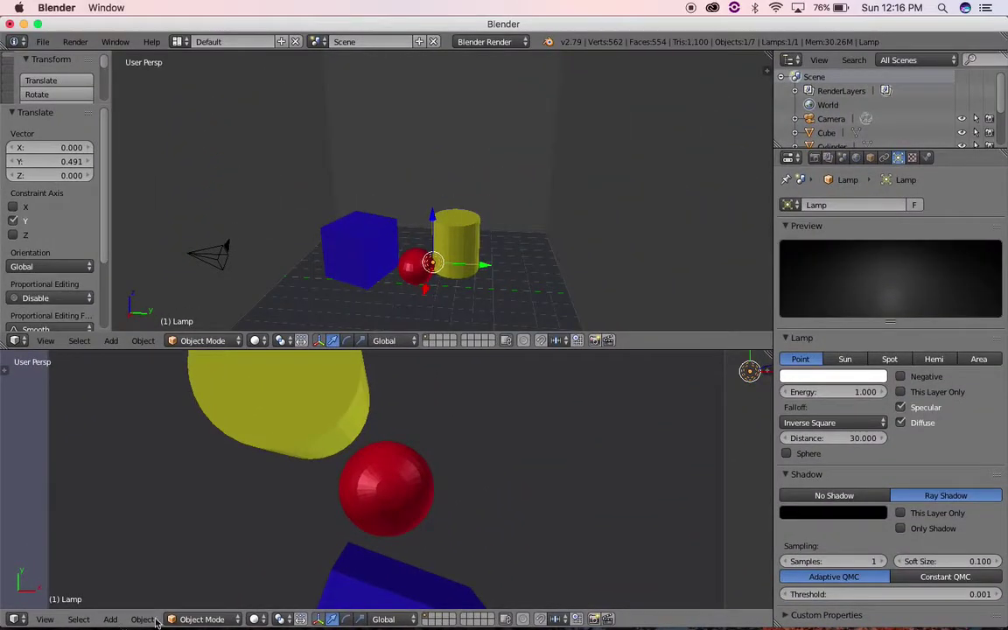
- Orbit the lower 3D view and frame the whole scene with Home
mouse_move(496, 508)
middle_mouse_down()
mouse_move(535, 417)
mouse_move(536, 359)
mouse_move(514, 405)
mouse_move(328, 370)
mouse_move(322, 409)
middle_mouse_up()
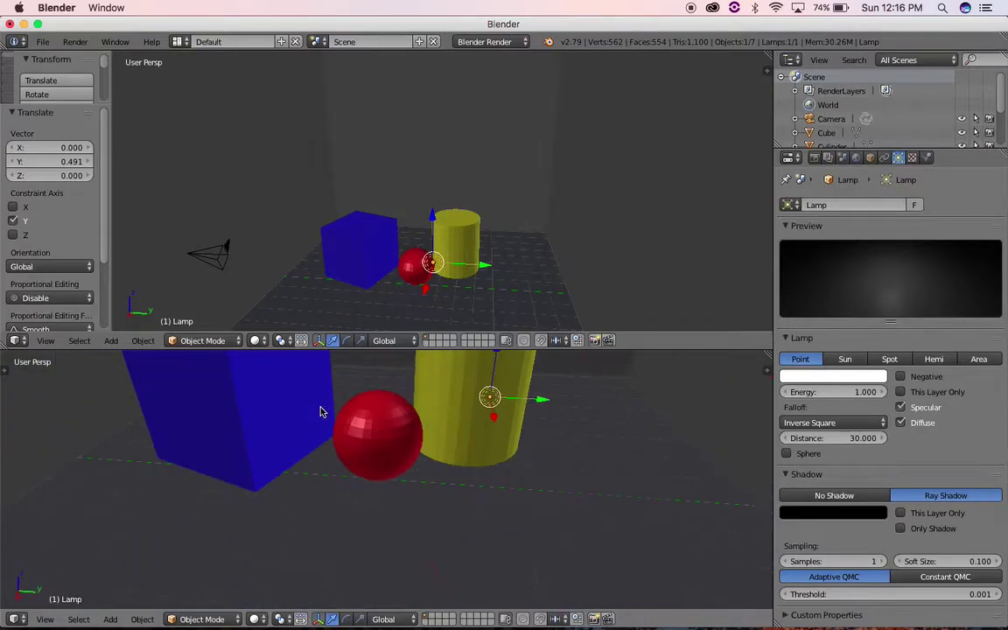
scroll(411, 435, "left", 5)
scroll(411, 435, "left", 3)
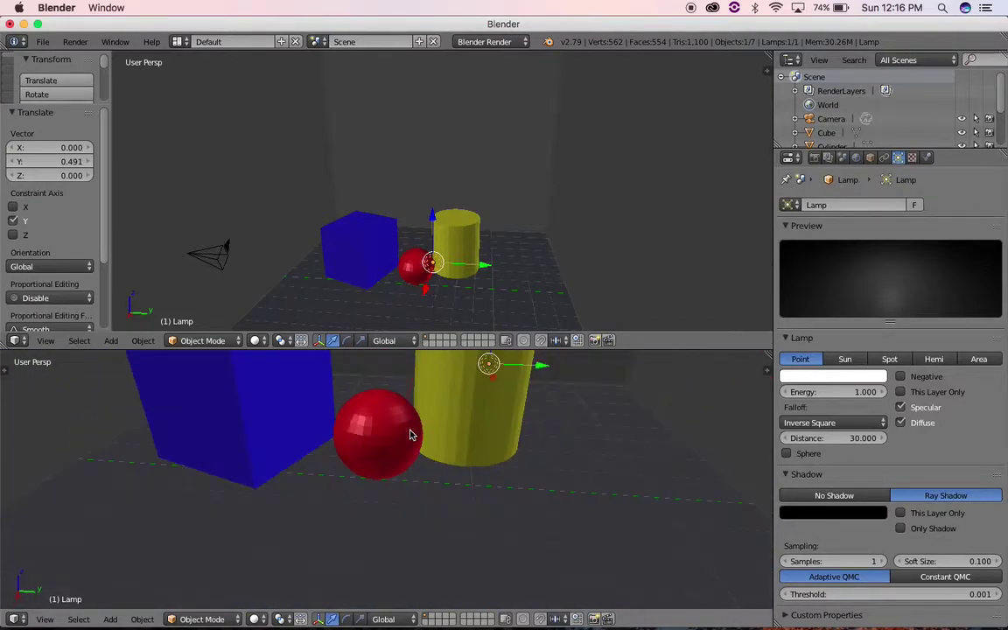
scroll(412, 435, "right", 5)
key("Home")
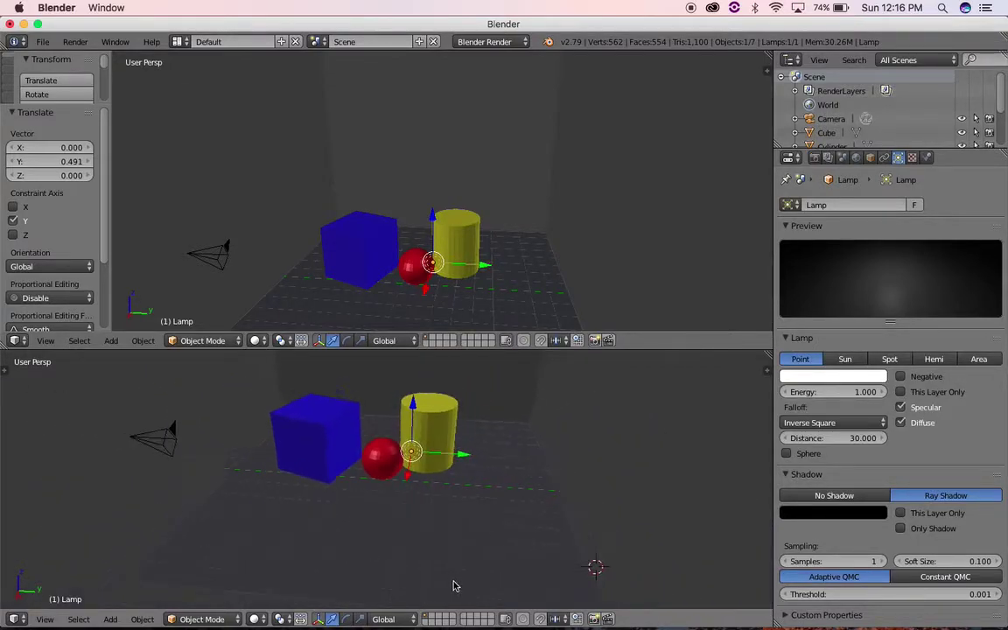
scroll(484, 486, "up", 3)
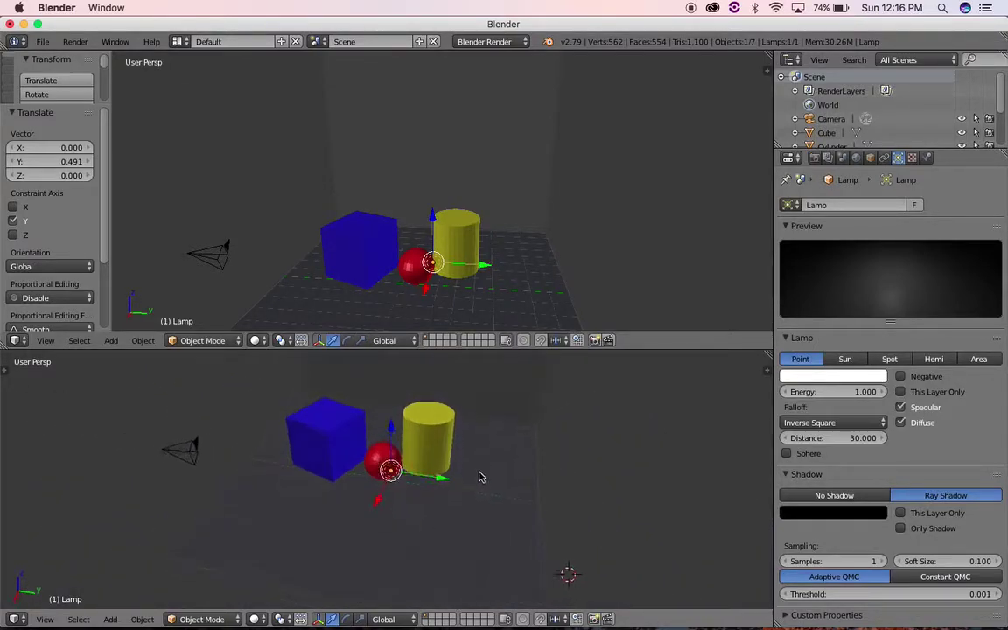
scroll(482, 477, "down", 3)
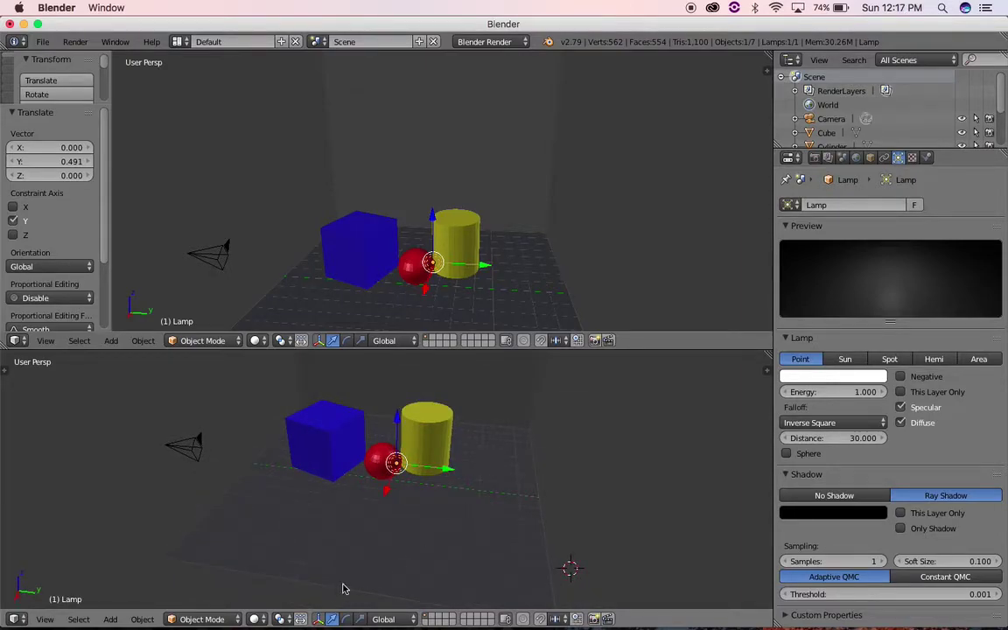
- Preview the lower view in Rendered shading, slide the lamp over the sphere, and dim it to 0.220 energy
left_click(255, 619)
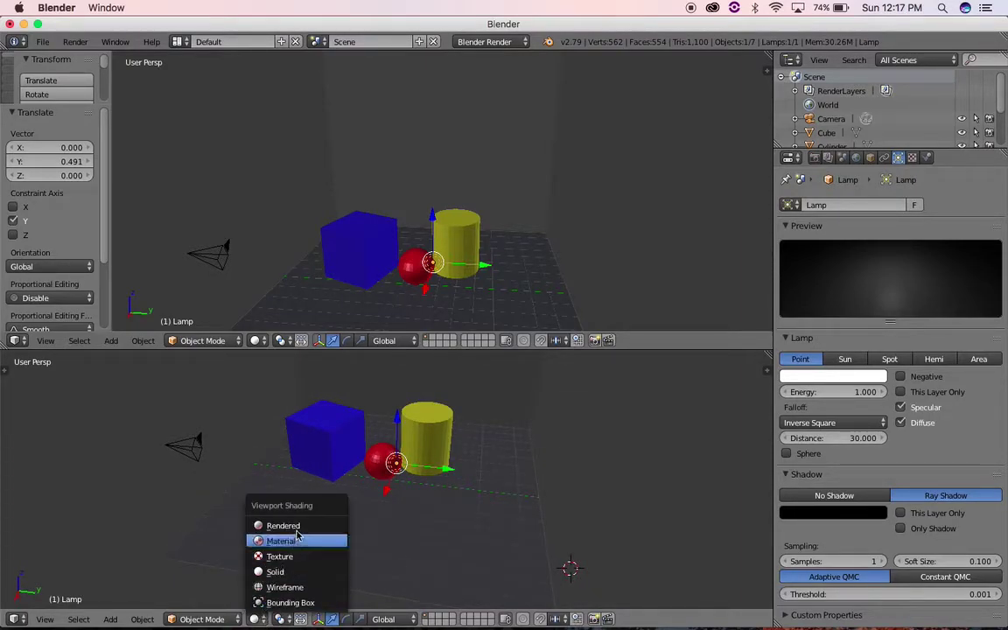
left_click(293, 526)
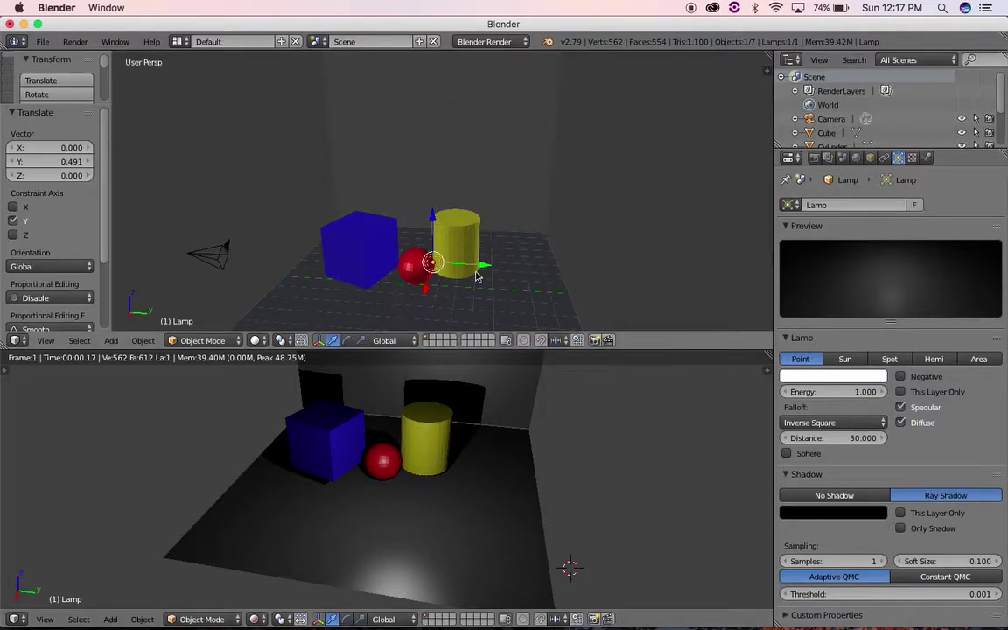
left_click_drag(487, 268, 464, 267)
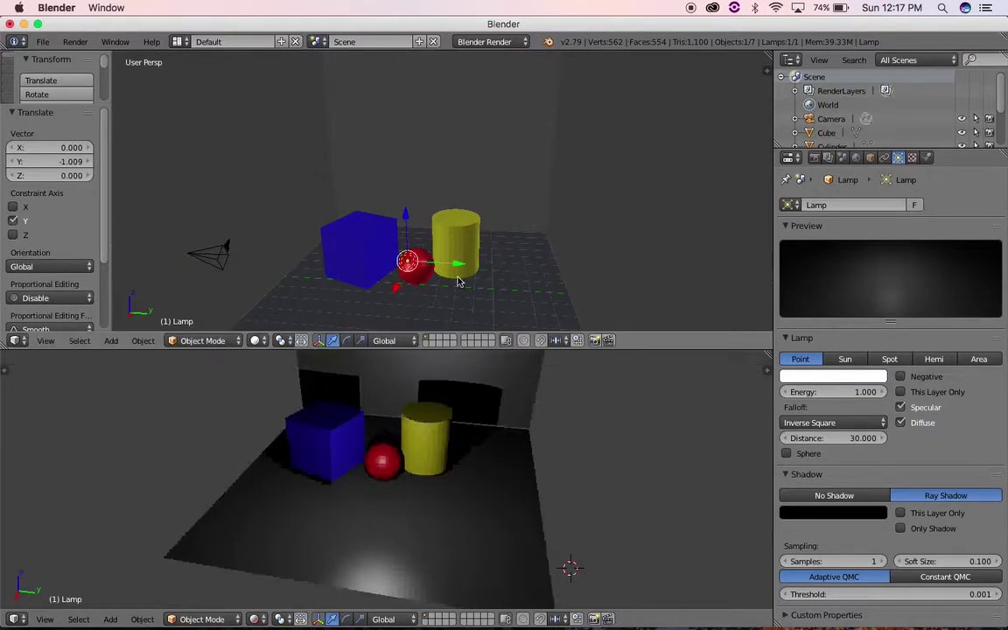
mouse_move(401, 286)
left_mouse_down()
mouse_move(469, 261)
mouse_move(524, 272)
left_mouse_up()
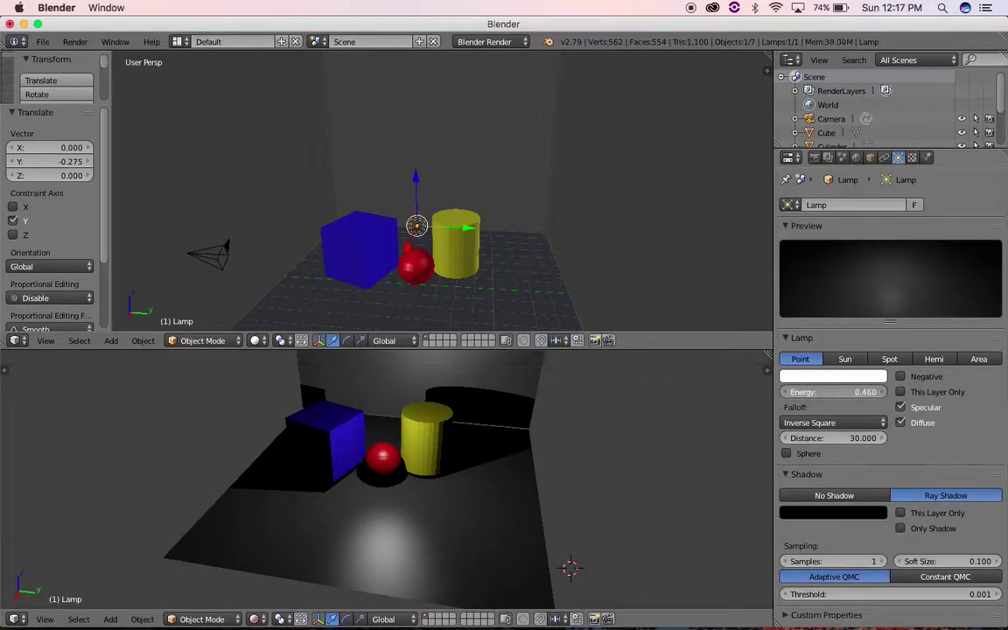
mouse_move(870, 392)
left_mouse_down()
mouse_move(831, 392)
mouse_move(854, 392)
left_mouse_up()
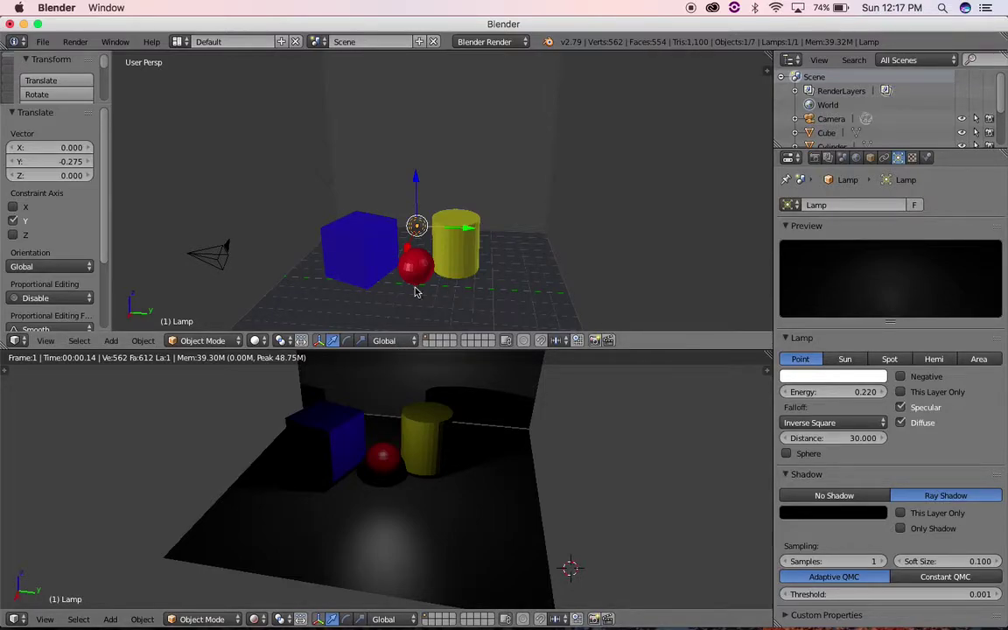
key("shift+a")
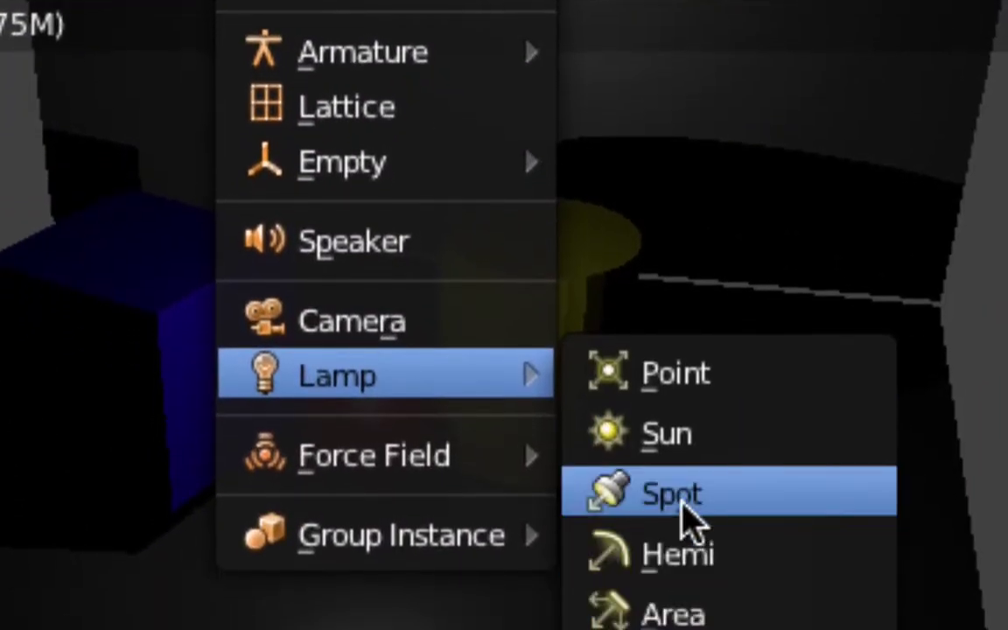
- Add a Spot lamp, raise it along Z and shift it 2.834 along X beside the cube
left_click(681, 503)
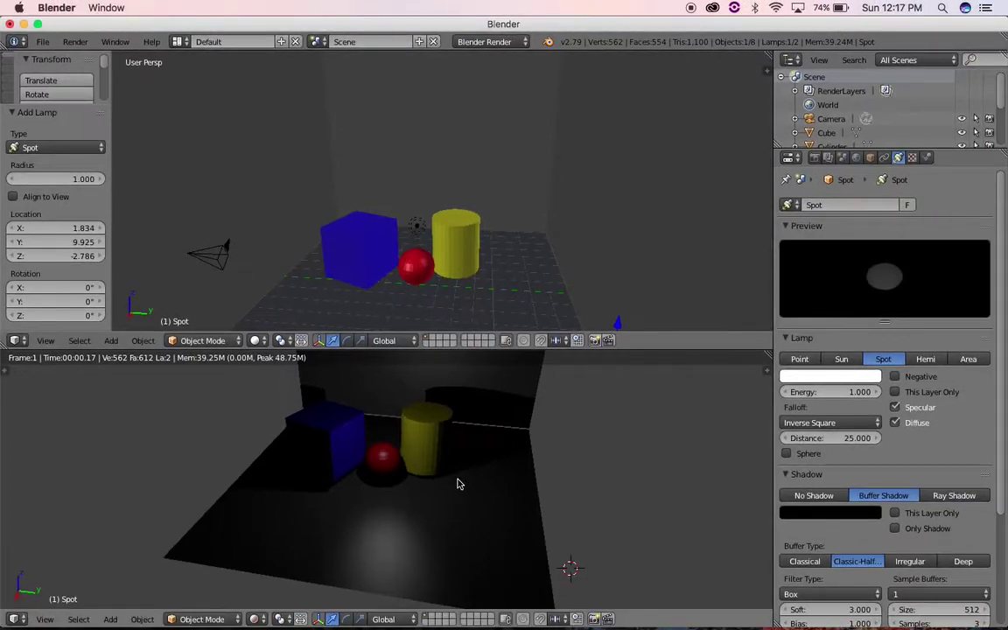
mouse_move(604, 258)
middle_mouse_down()
mouse_move(565, 194)
mouse_move(518, 164)
middle_mouse_up()
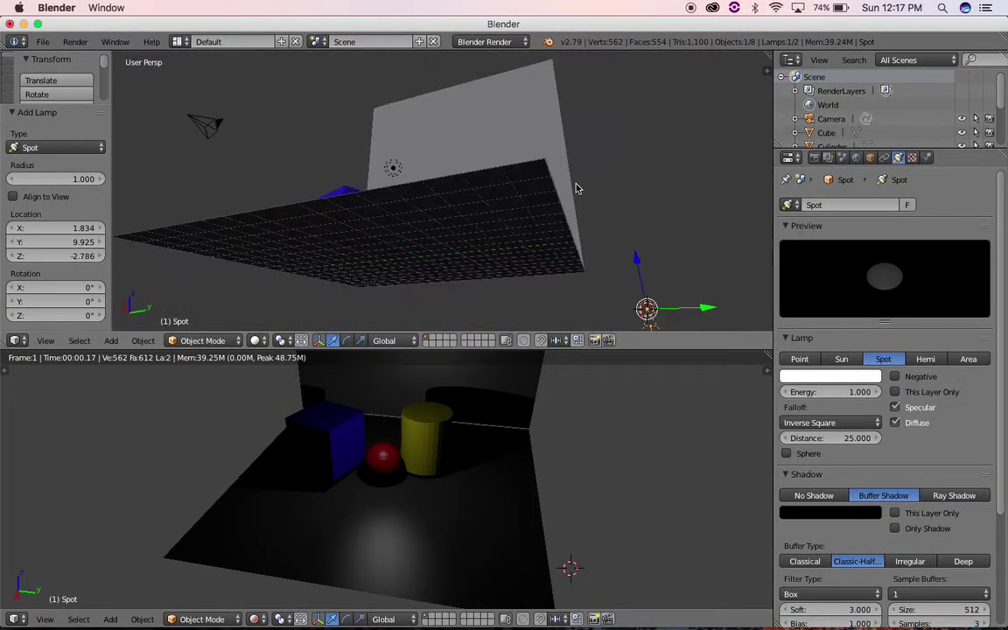
left_click_drag(638, 260, 607, 96)
middle_click_drag(540, 173, 556, 244)
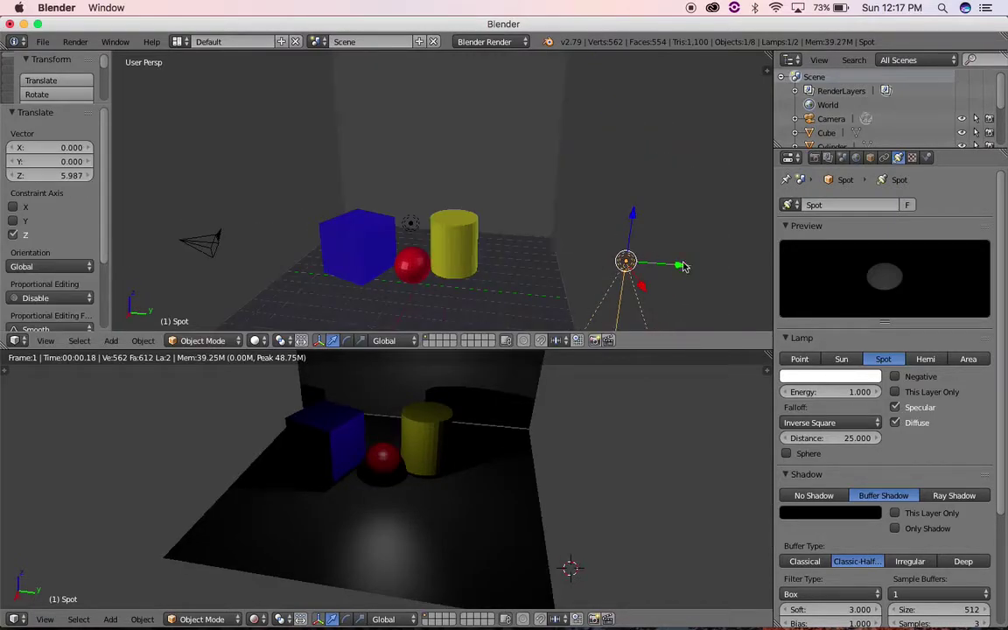
left_click_drag(685, 268, 407, 251)
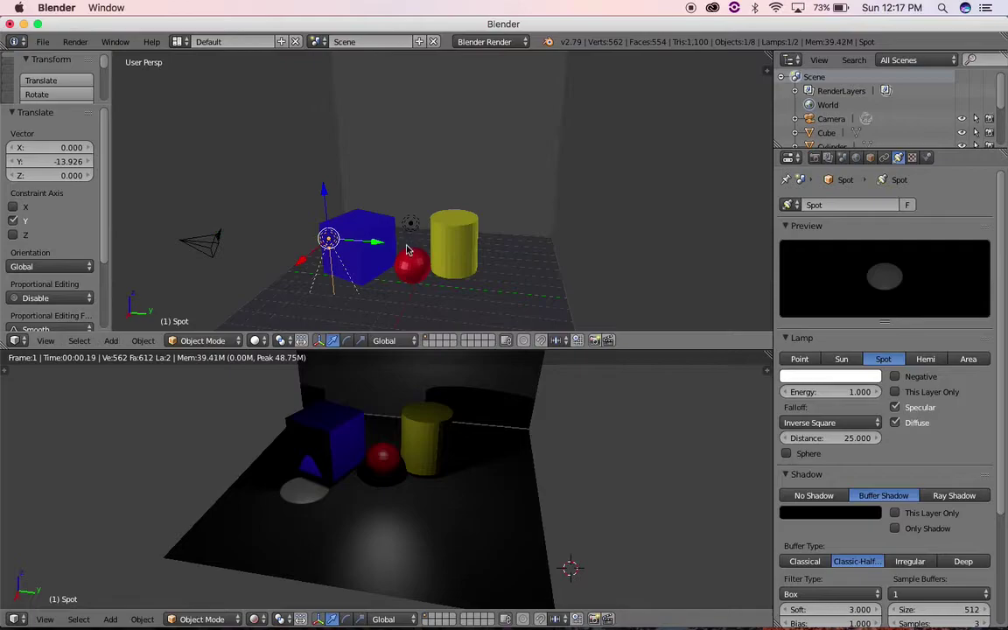
left_click_drag(333, 191, 308, 110)
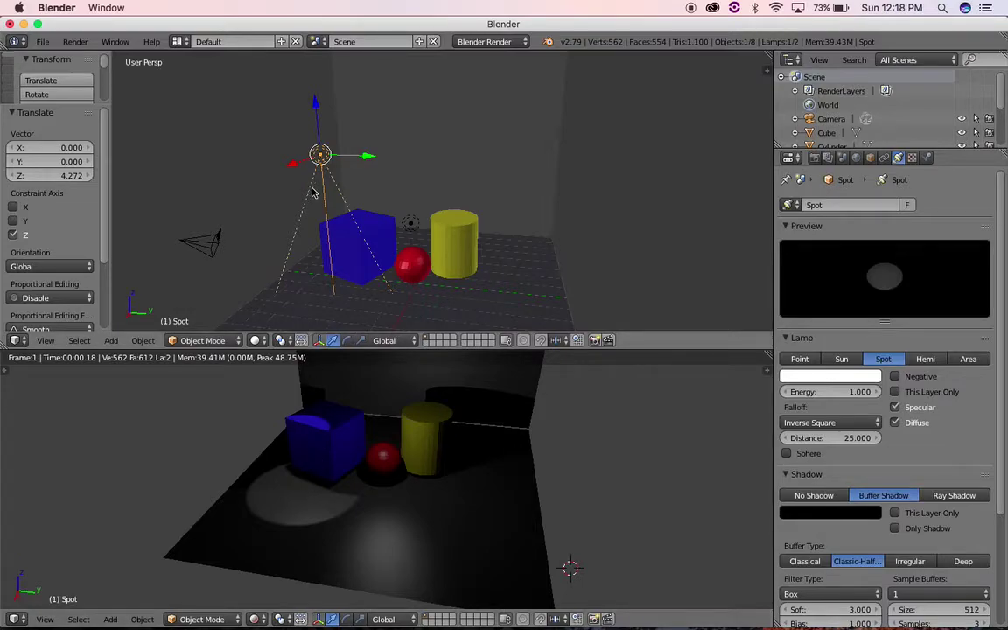
left_click_drag(319, 106, 317, 86)
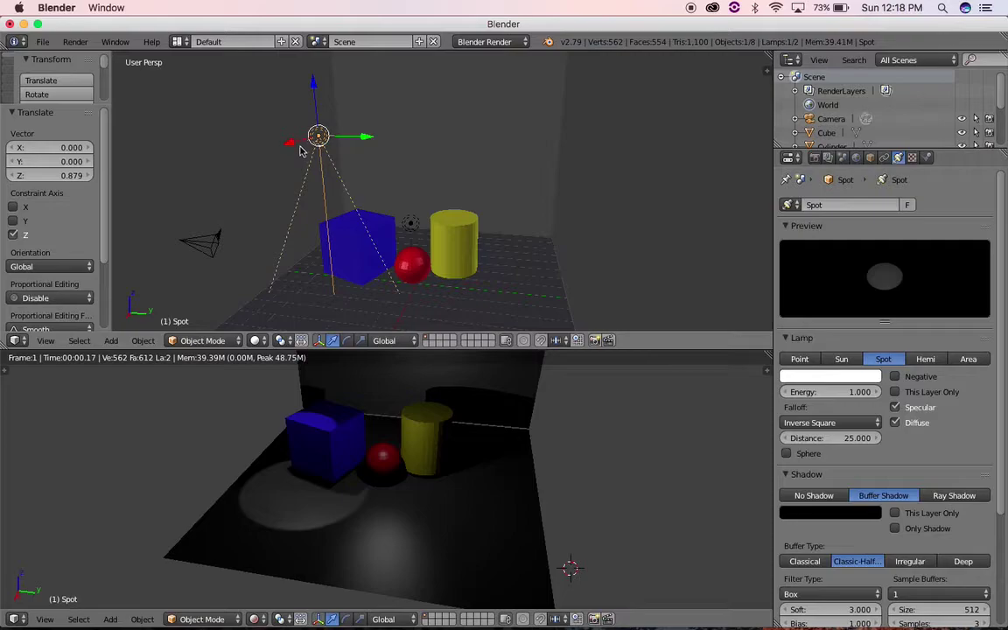
left_click_drag(294, 149, 262, 176)
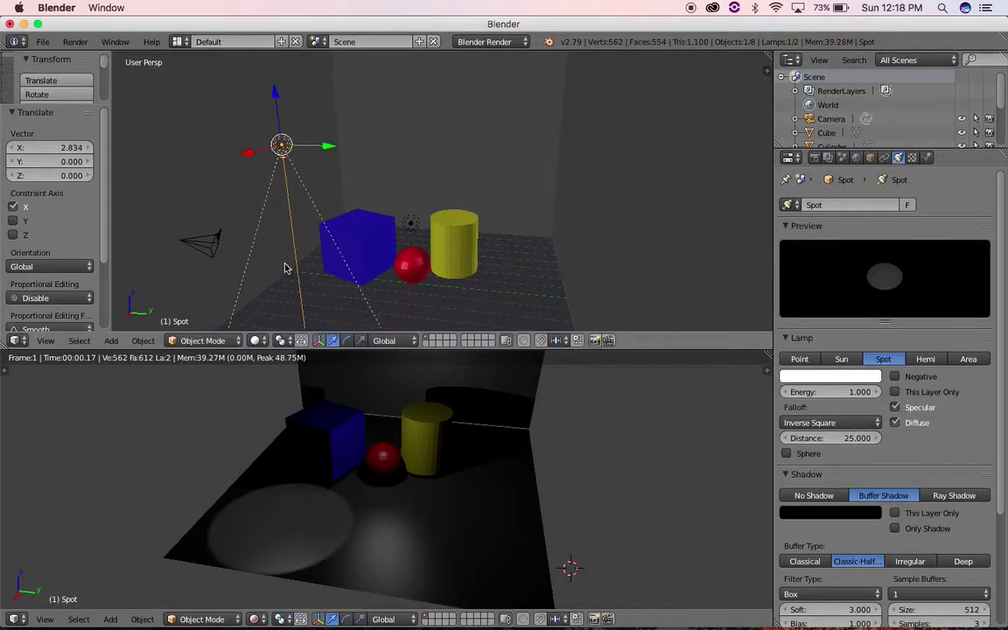
left_click(347, 340)
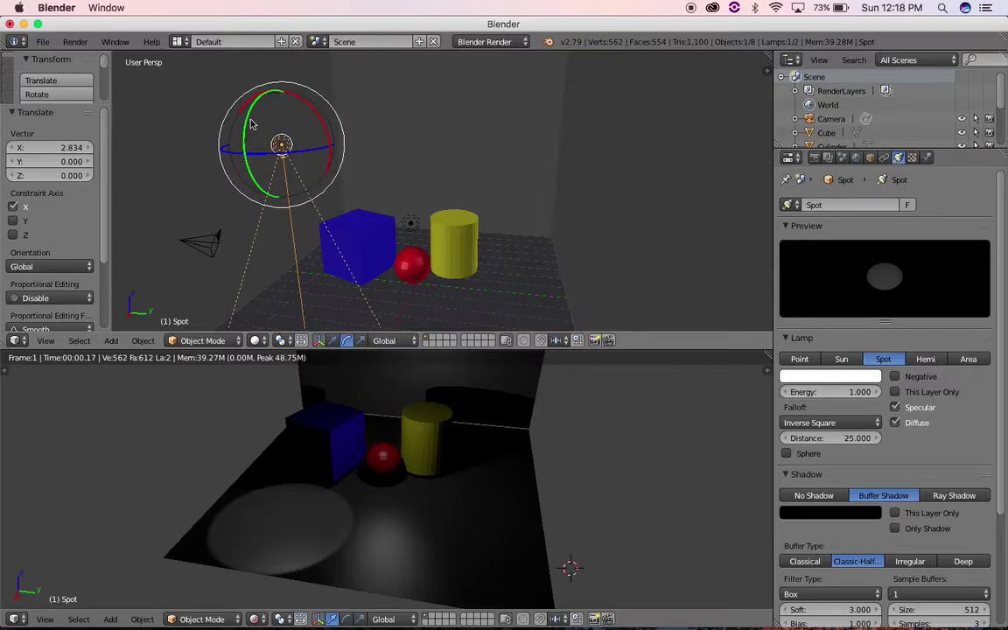
- Tilt the spot lamp about 52° around Y and reposition it low, aimed across the objects
left_click_drag(250, 121, 248, 155)
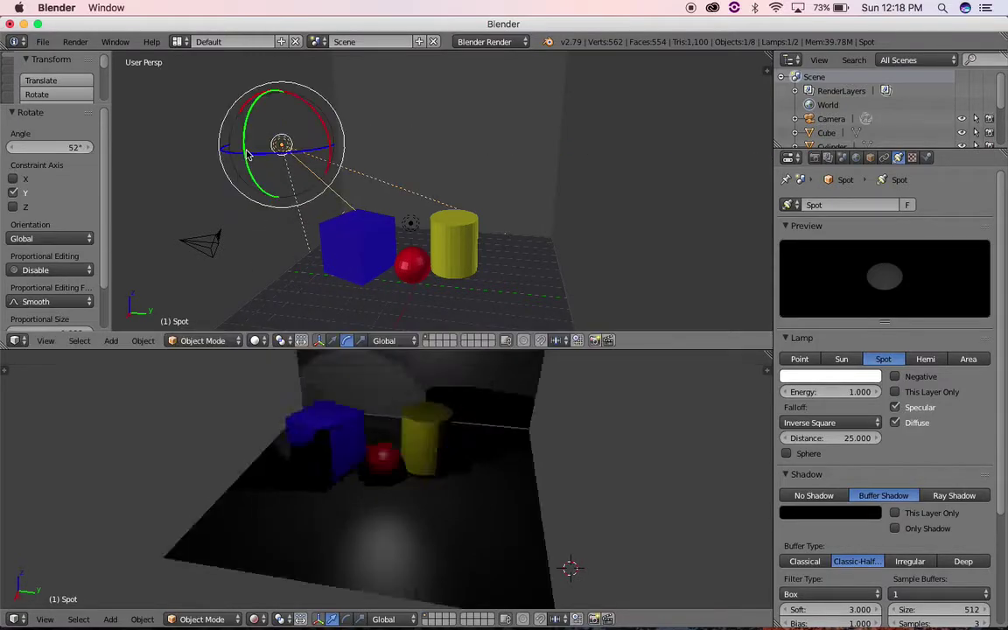
left_click(333, 341)
left_click_drag(328, 148, 344, 151)
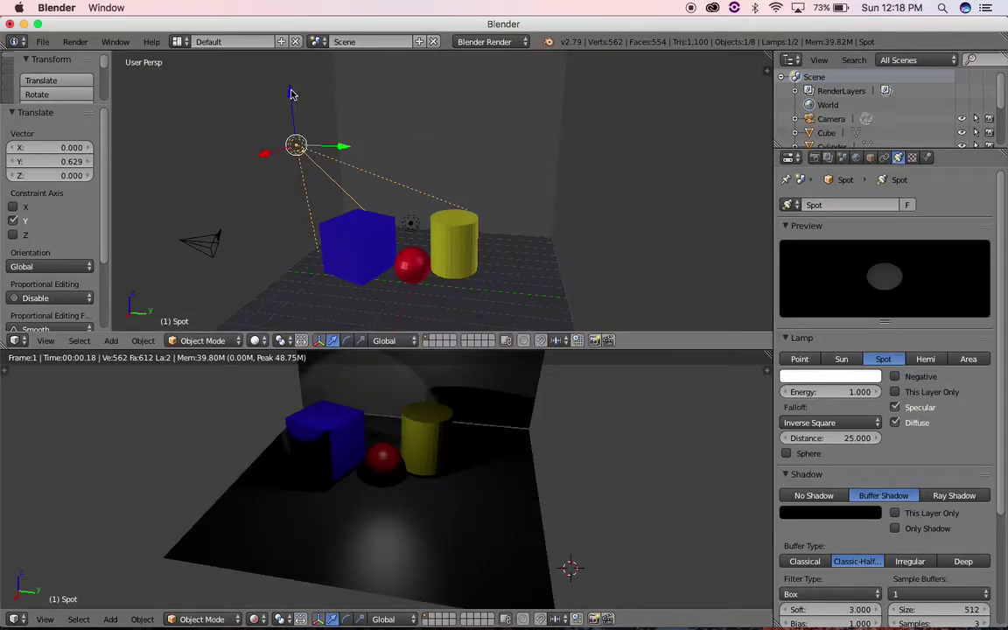
left_click_drag(293, 95, 302, 184)
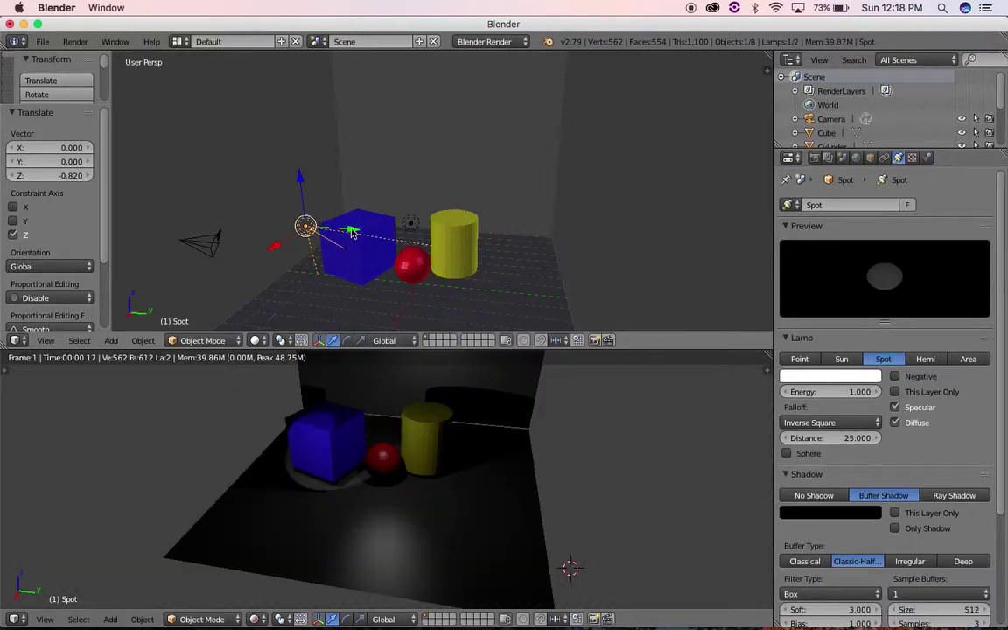
left_click_drag(351, 232, 275, 279)
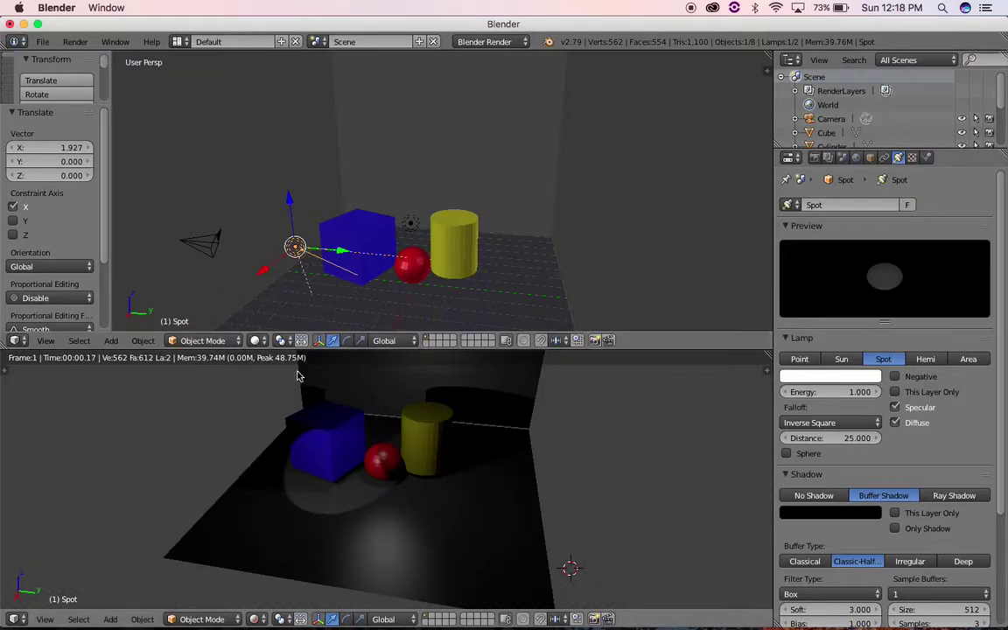
left_click(348, 343)
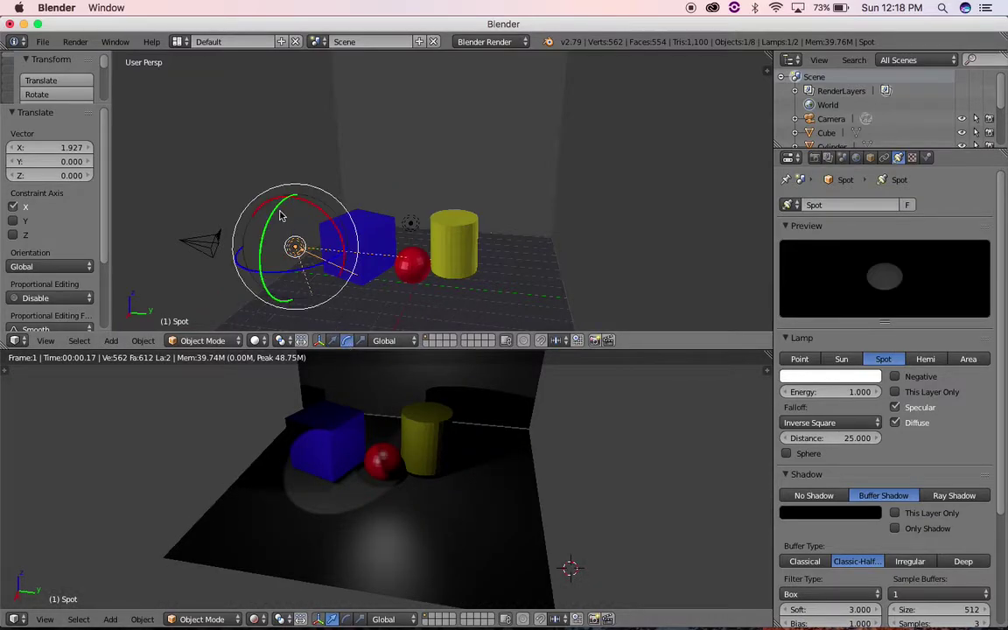
left_click_drag(253, 192, 278, 228)
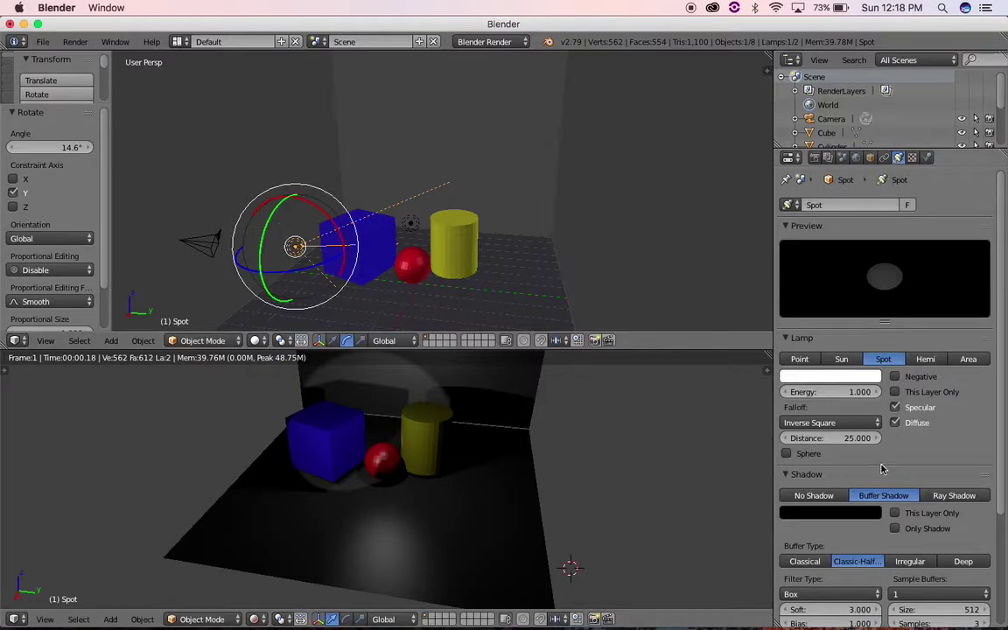
- Raise the spot lamp's energy to 3.270 and nudge it −0.131 along Y
left_click_drag(831, 392, 884, 392)
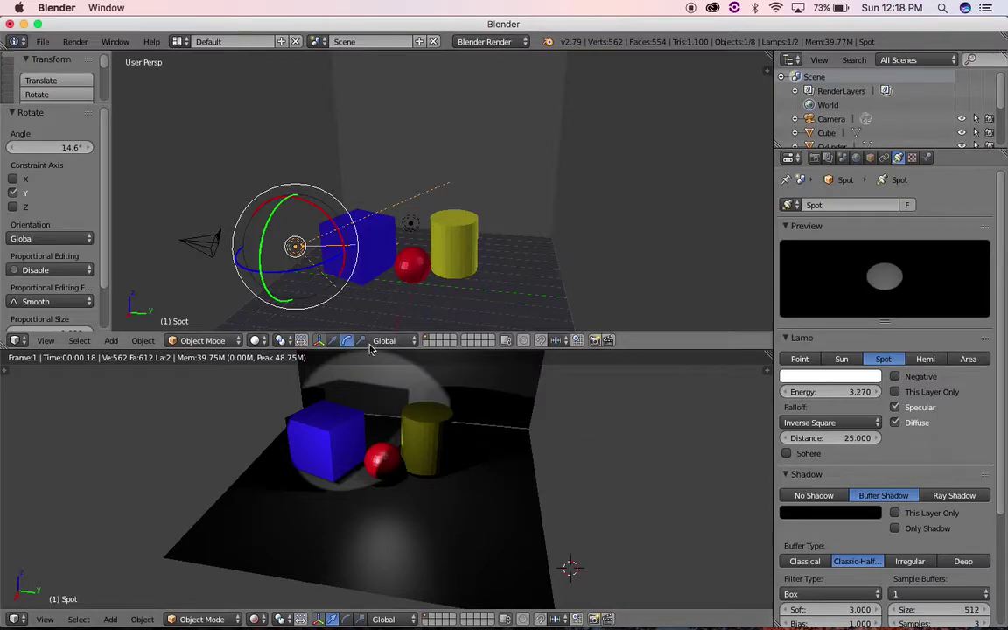
left_click(333, 340)
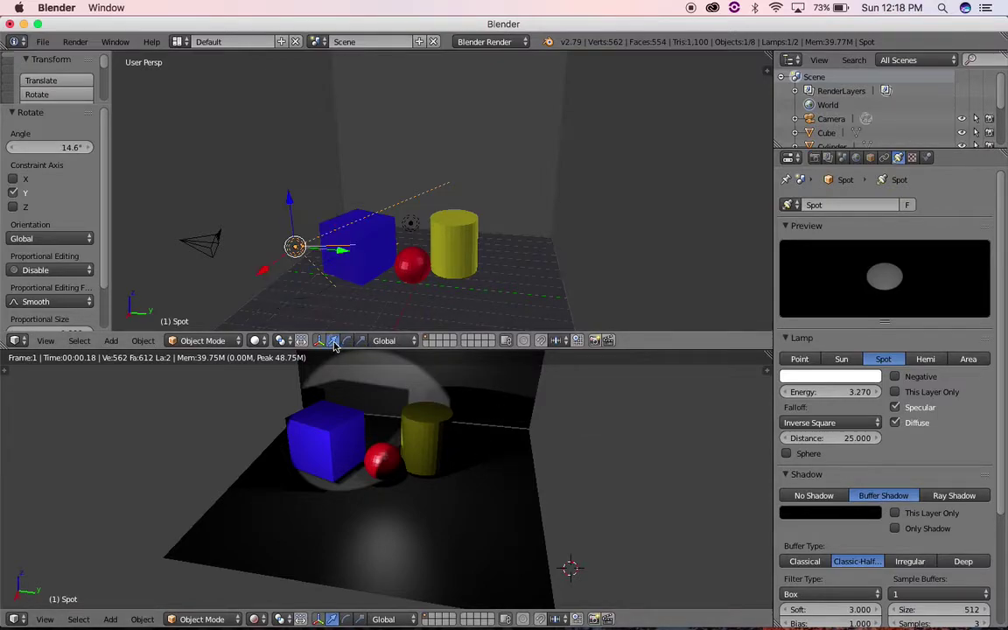
mouse_move(341, 252)
left_mouse_down()
mouse_move(366, 259)
mouse_move(318, 271)
mouse_move(246, 316)
left_mouse_up()
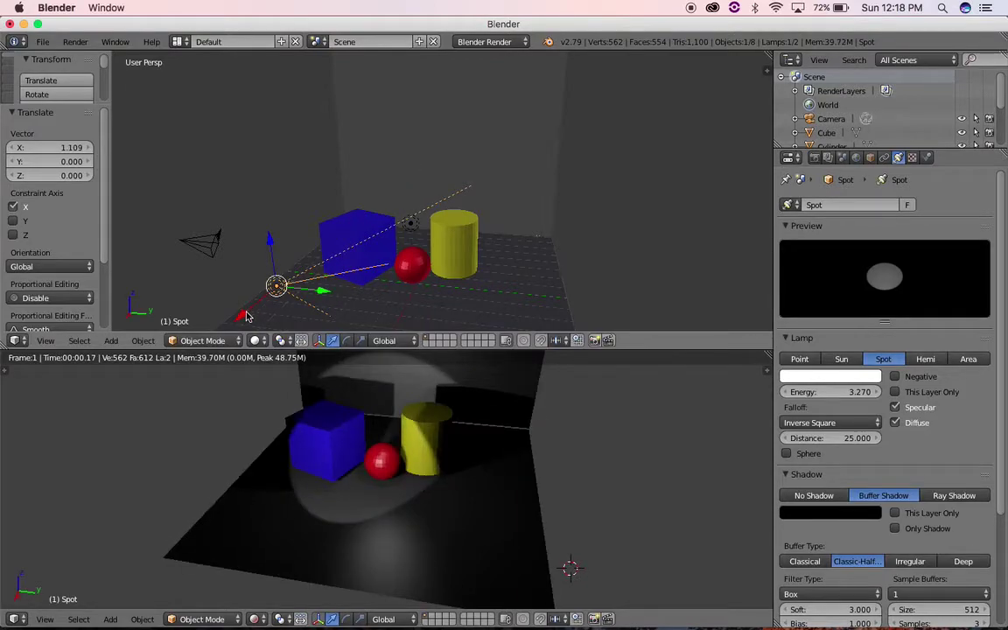
left_click_drag(321, 295, 317, 294)
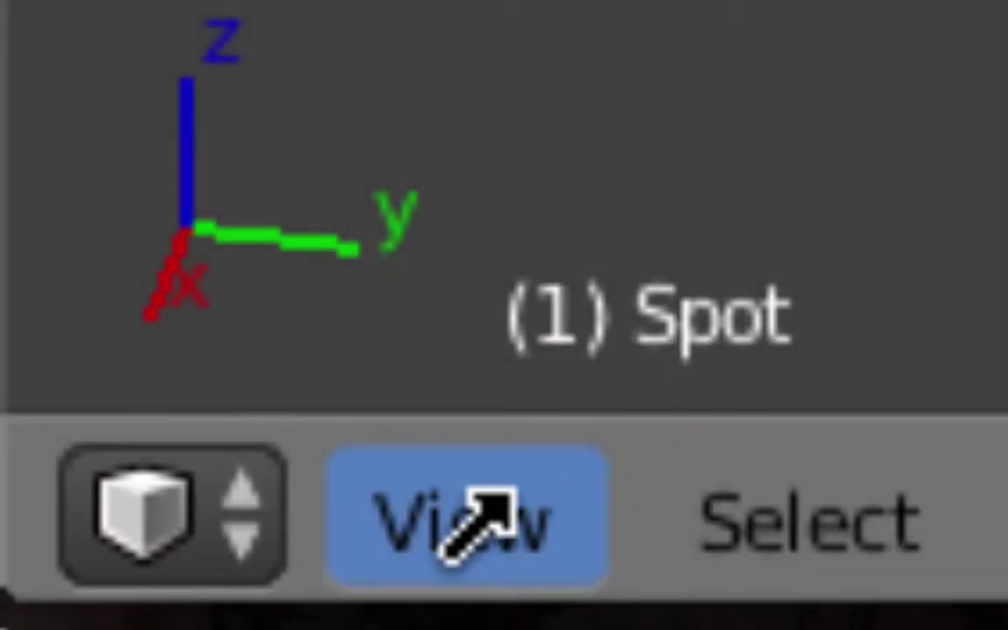
- Look through the scene camera, select it, and enable the Thirds composition guide
left_click(486, 516)
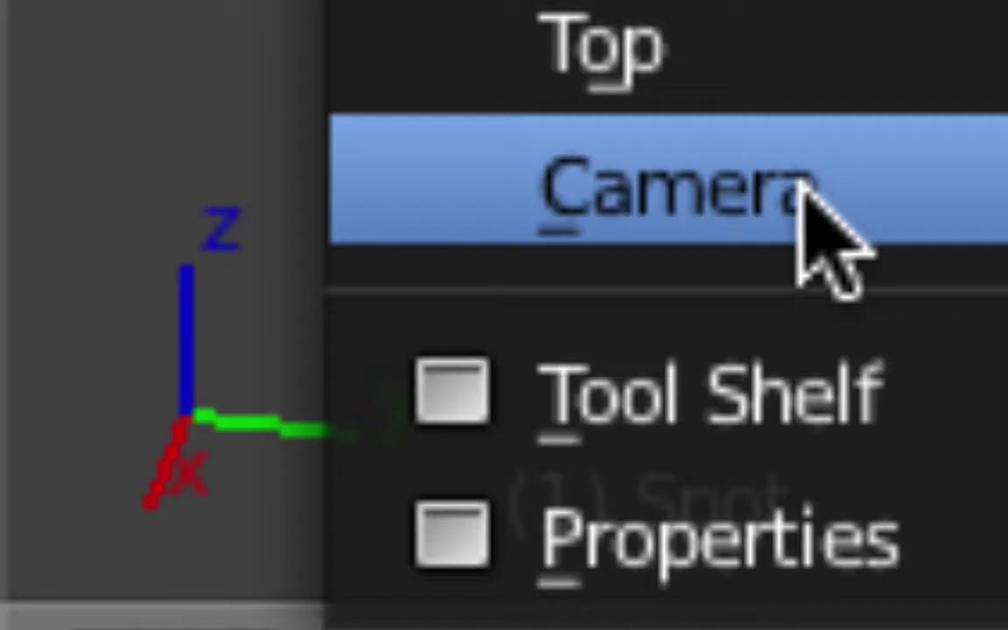
left_click(801, 184)
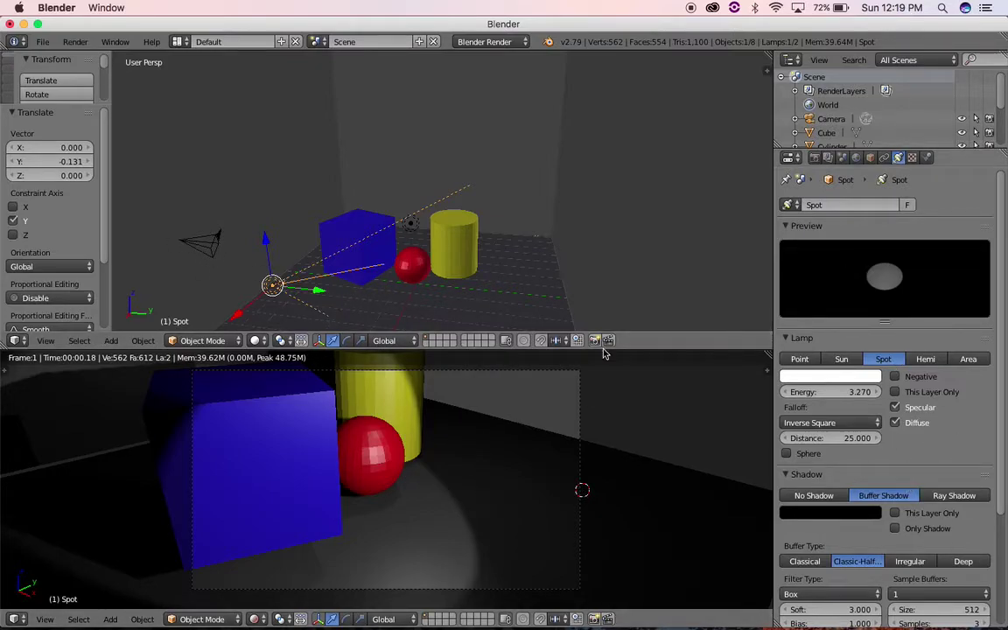
right_click(203, 239)
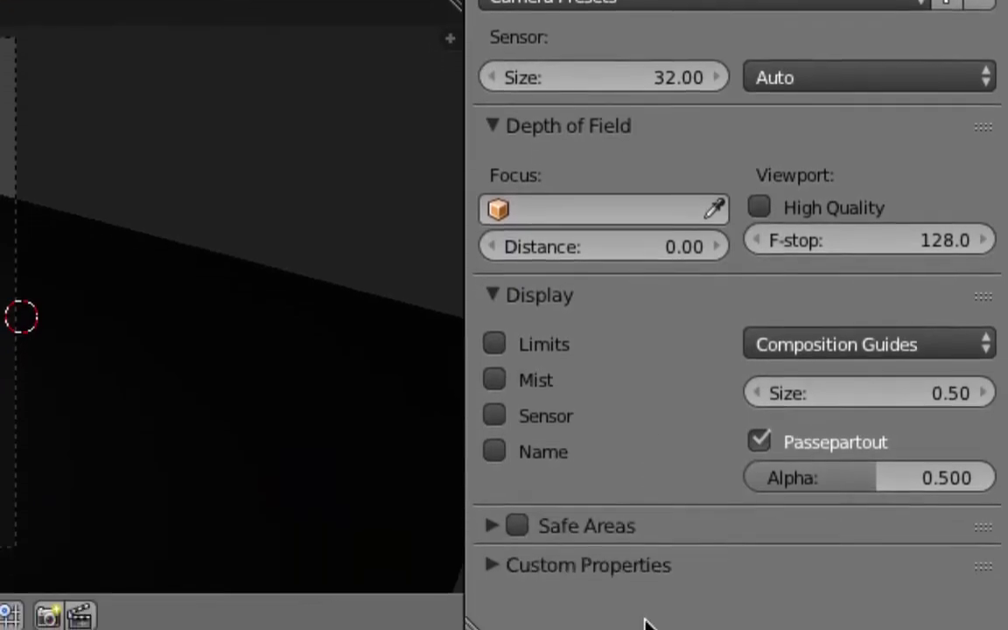
left_click(982, 346)
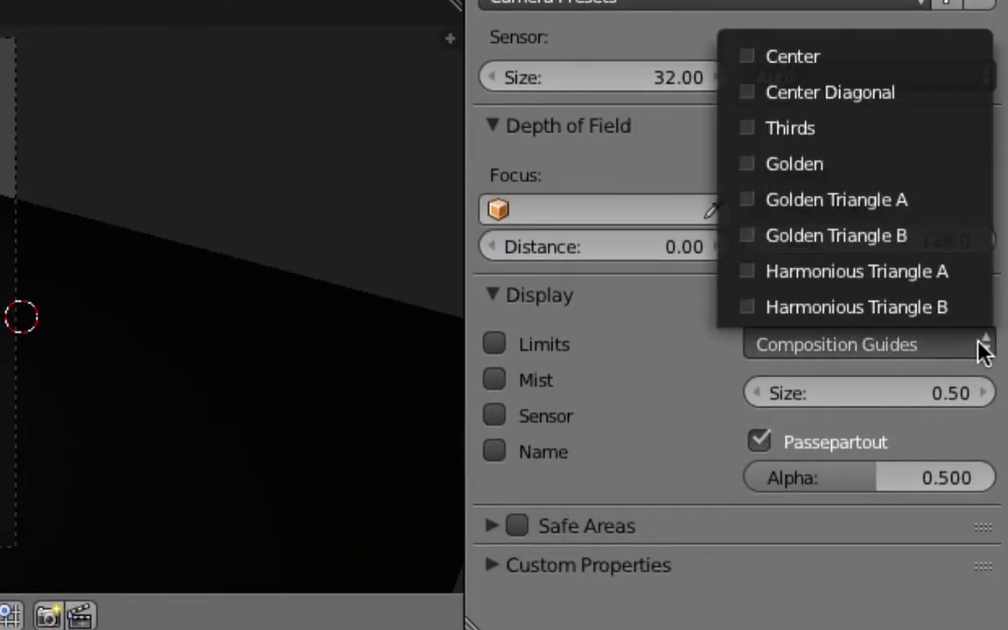
left_click(825, 136)
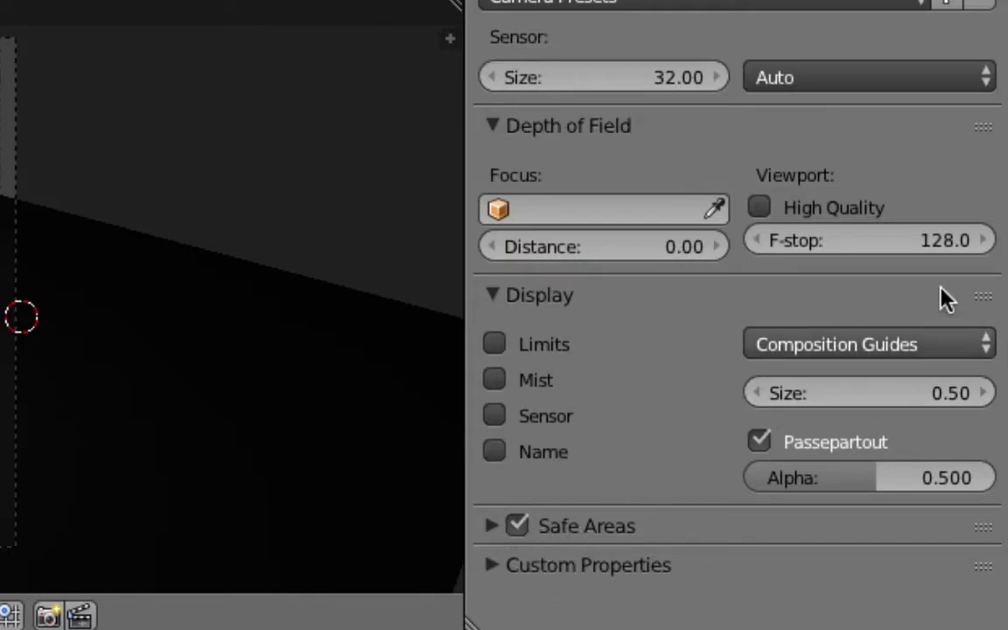
left_click(989, 354)
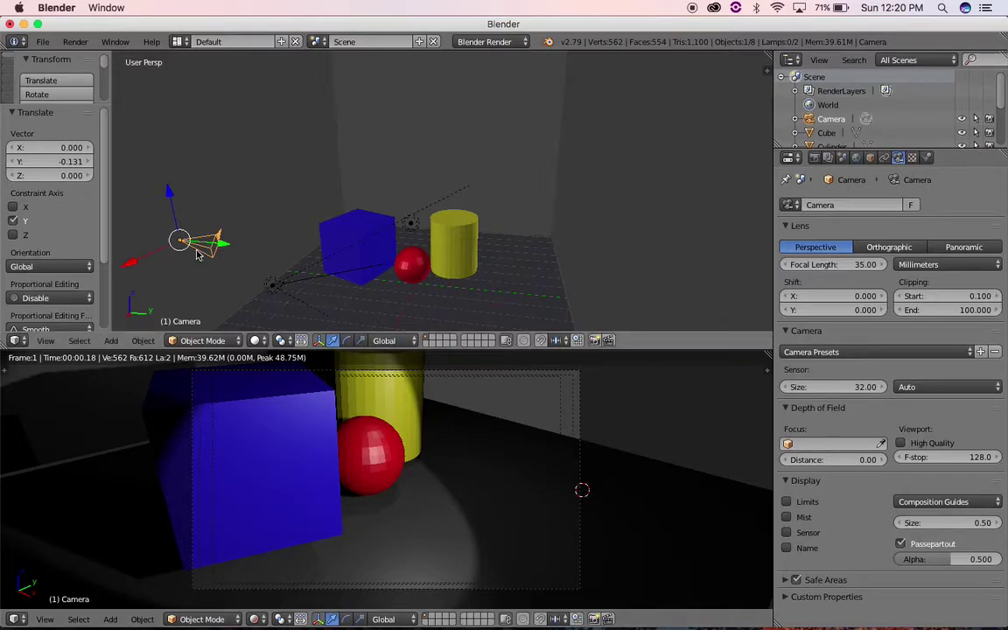
- Reposition the camera, tilting it about 4.87° around Y and nudging it 0.258 along X
left_click_drag(212, 231, 394, 263)
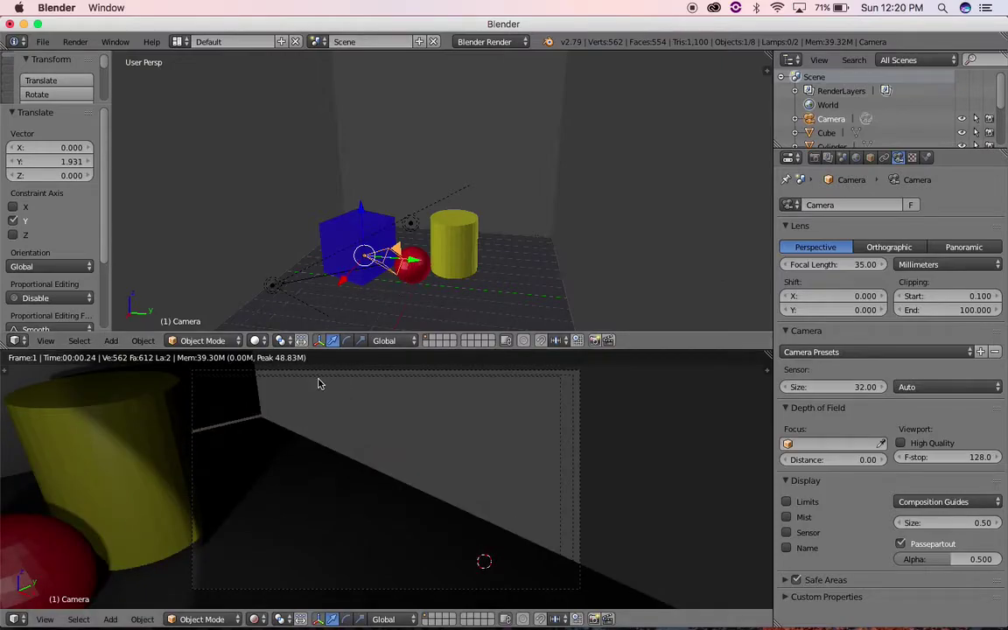
left_click(347, 342)
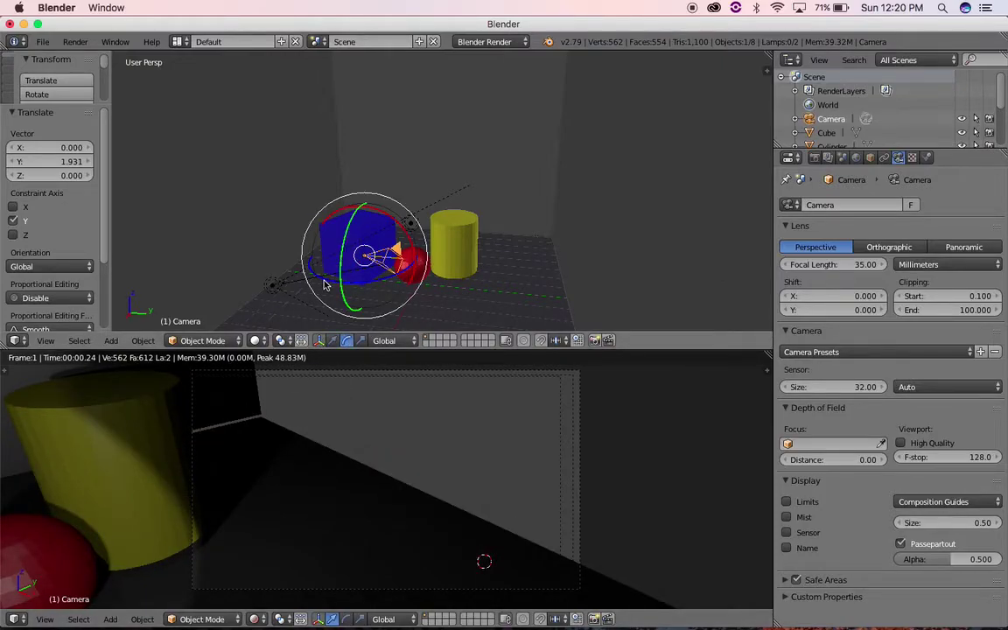
left_click_drag(331, 284, 369, 288)
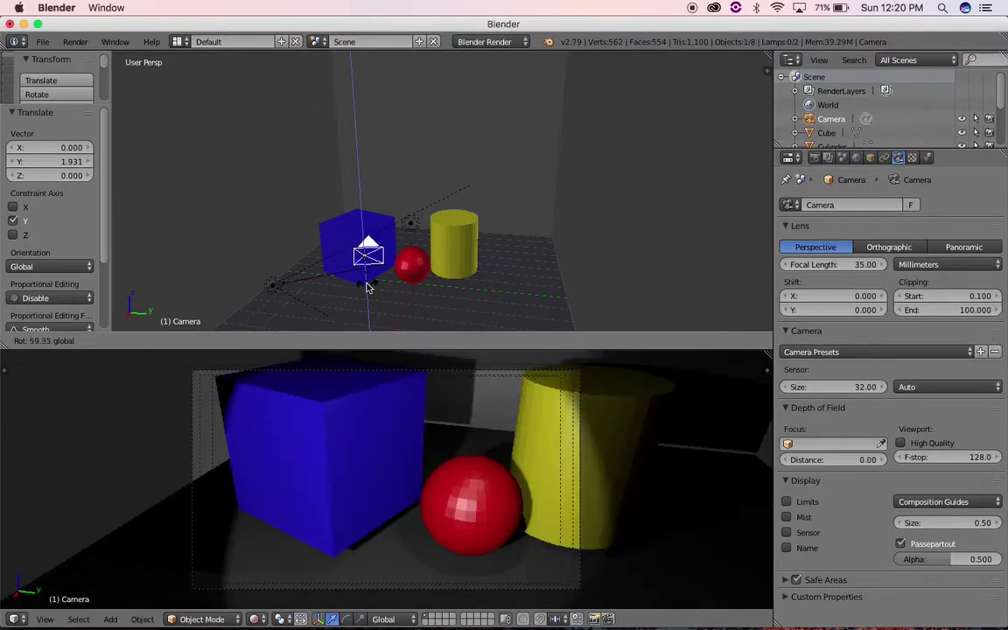
left_click_drag(369, 288, 364, 287)
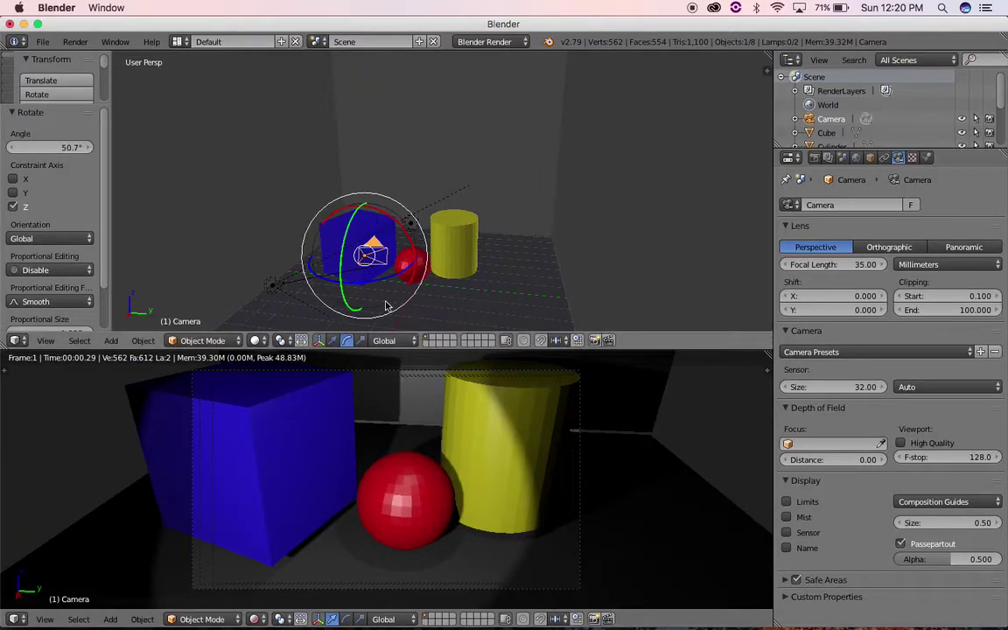
left_click(332, 340)
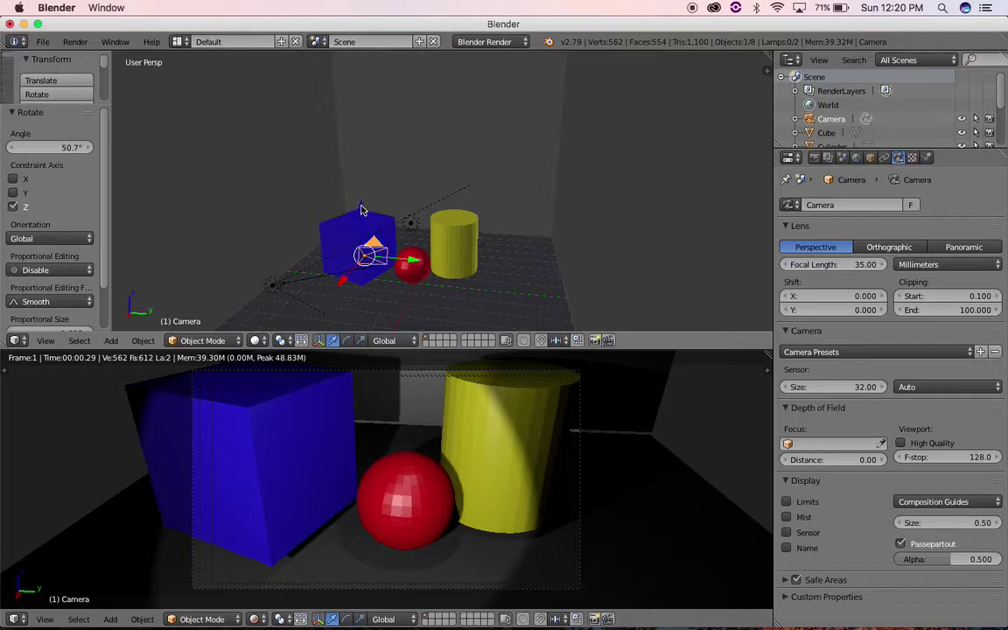
mouse_move(362, 210)
left_mouse_down()
mouse_move(366, 242)
mouse_move(364, 227)
left_mouse_up()
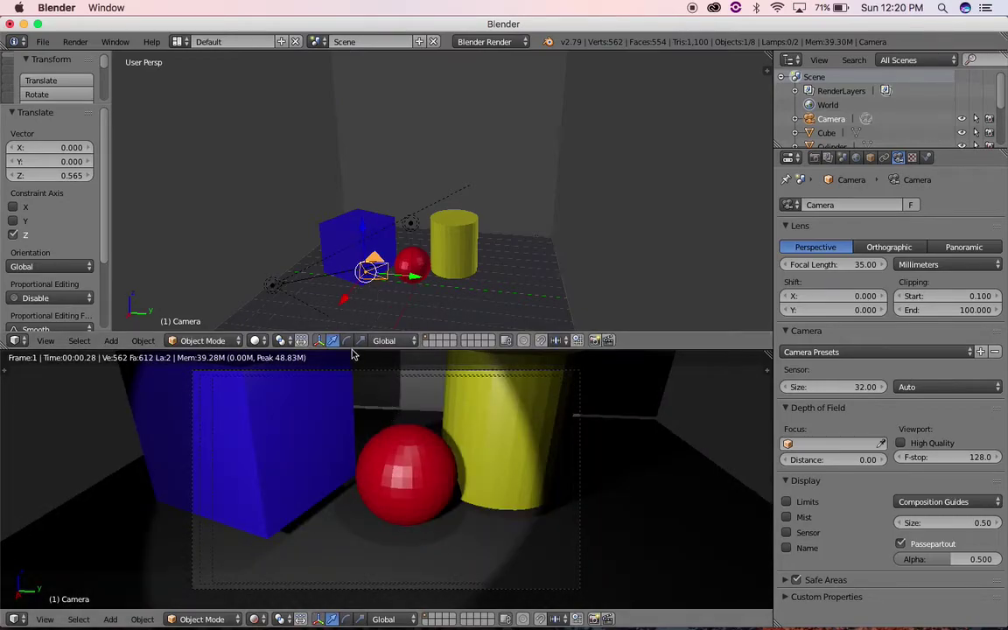
left_click(347, 341)
left_click_drag(348, 255, 351, 265)
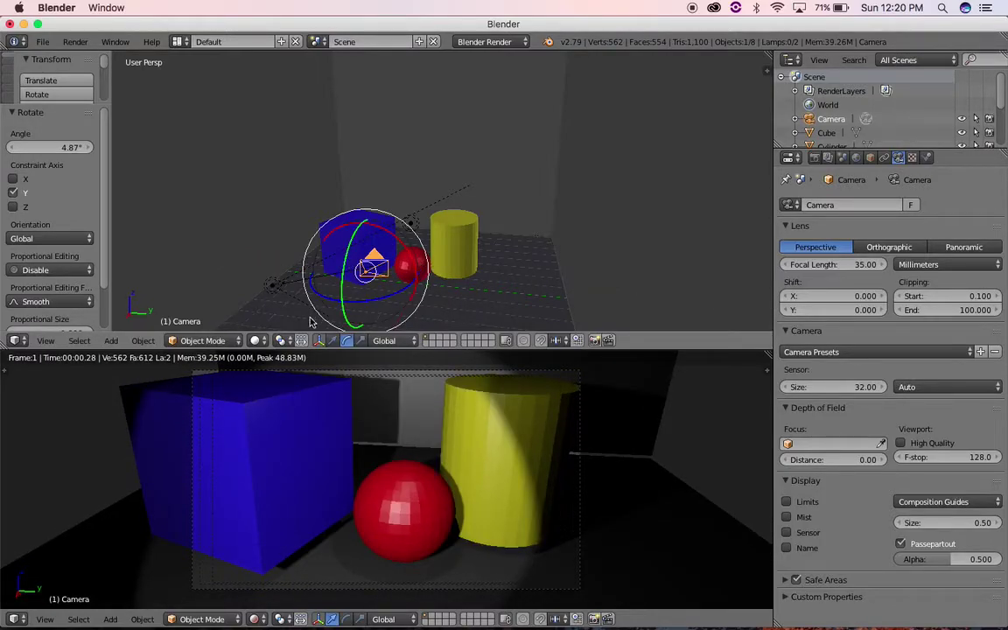
left_click(333, 341)
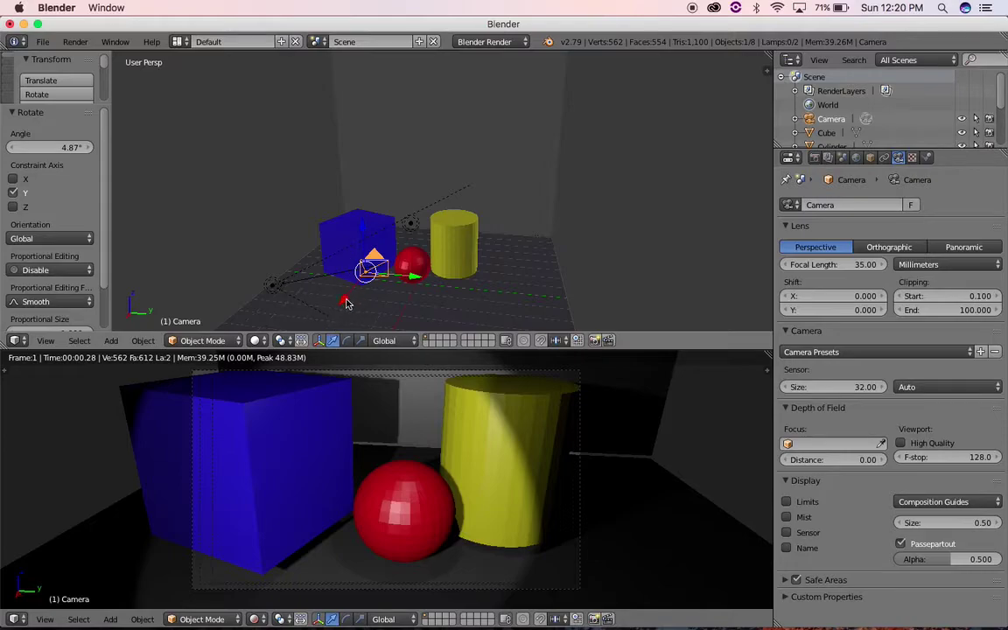
left_click_drag(345, 303, 348, 310)
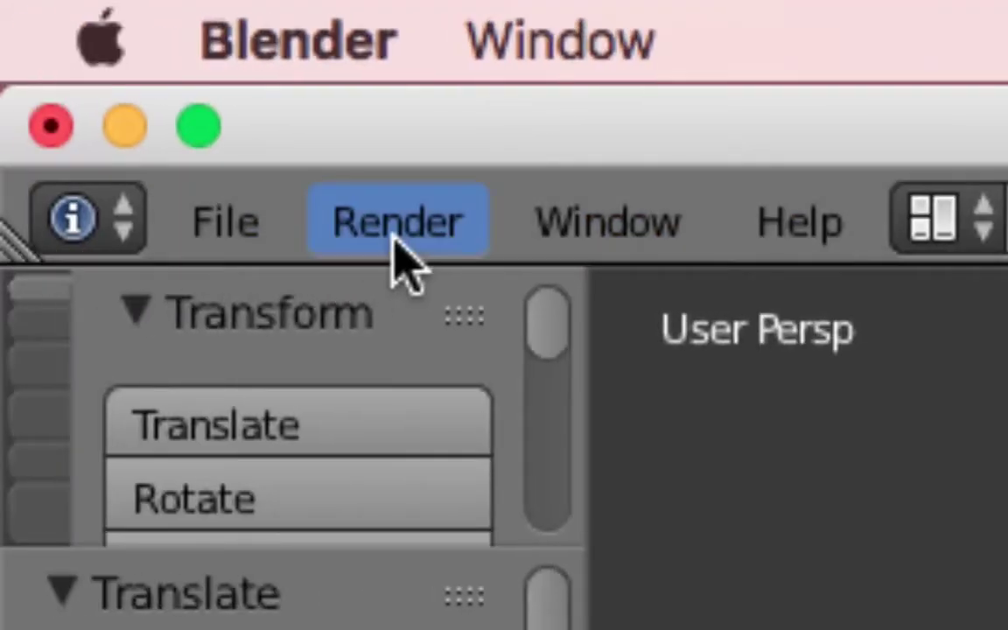
- Render a still image from the camera and enlarge the area showing the Render Result
left_click(398, 235)
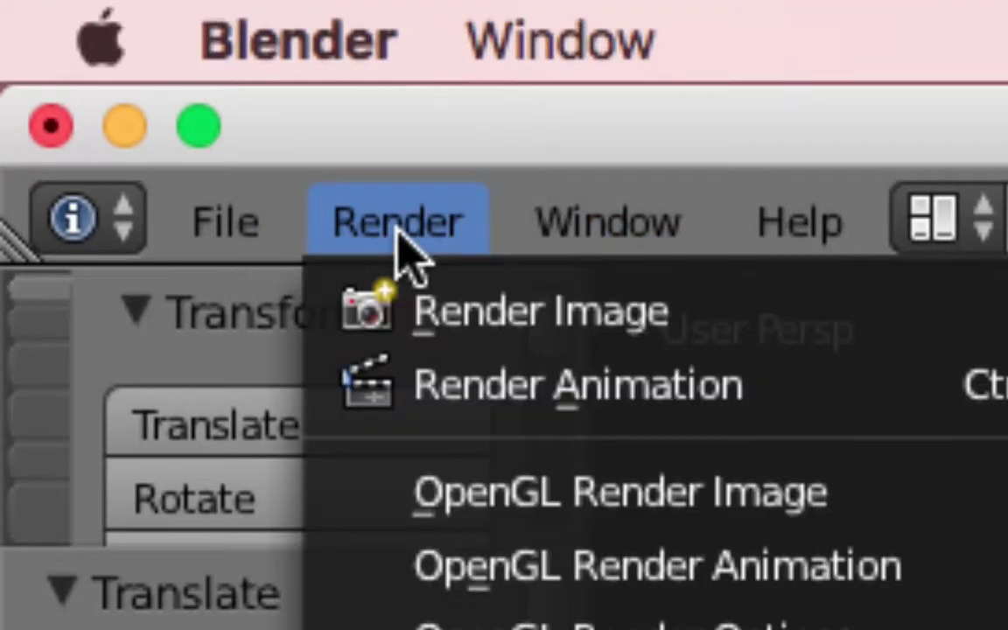
left_click(369, 200)
left_click(377, 210)
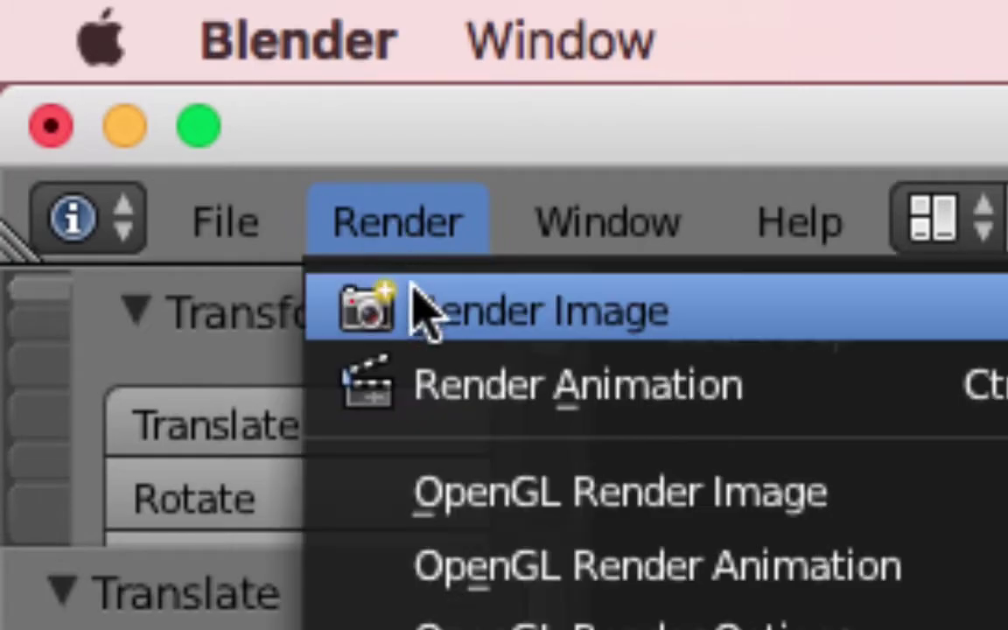
left_click(464, 336)
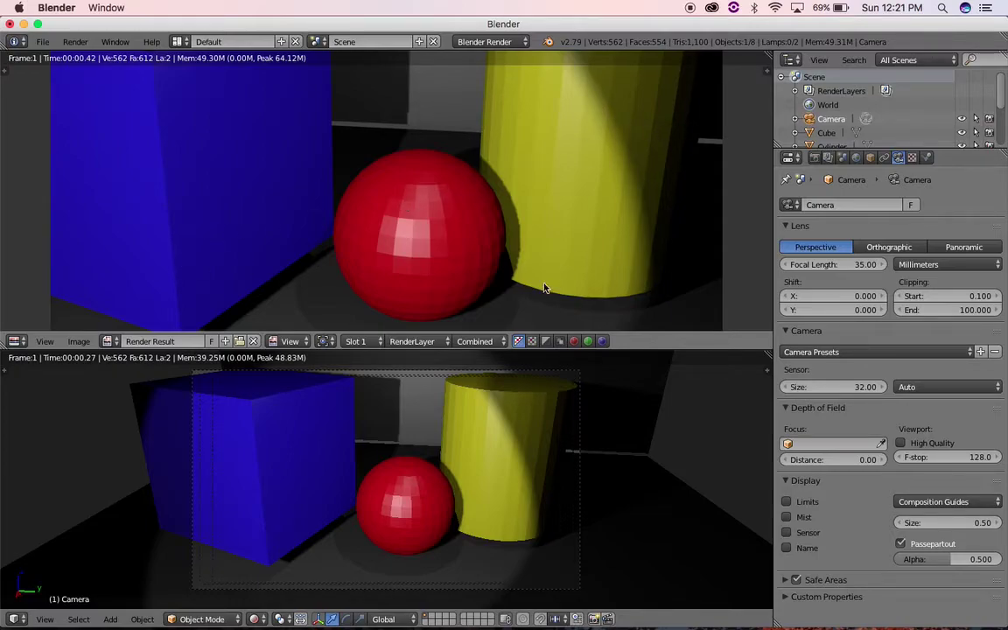
mouse_move(473, 333)
left_mouse_down()
mouse_move(478, 352)
mouse_move(477, 338)
left_mouse_up()
- Save the rendered image into the Desktop folder under the file name Gomez_P1.png
left_click(78, 341)
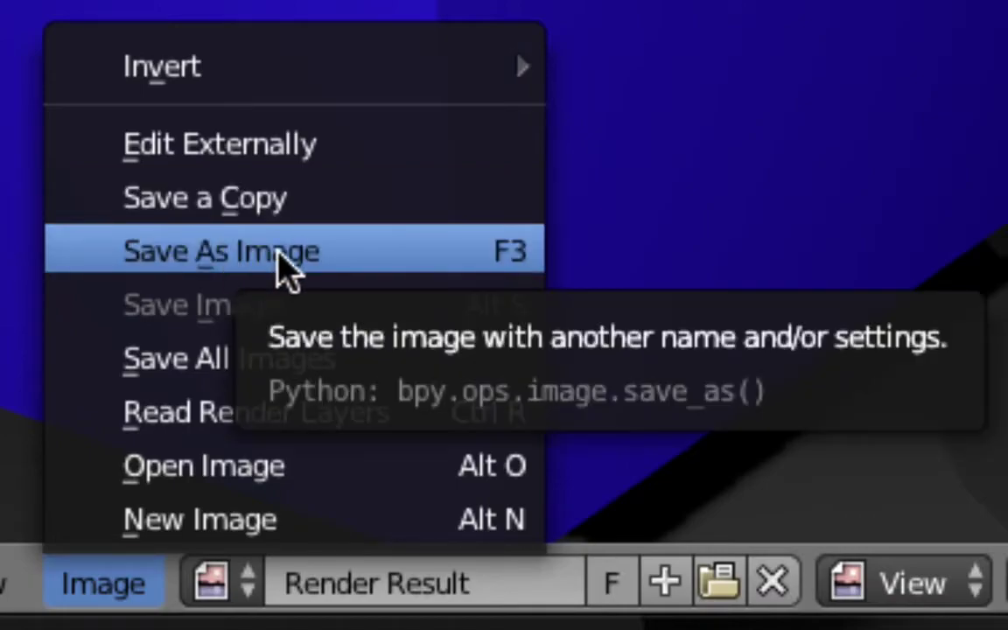
left_click(289, 272)
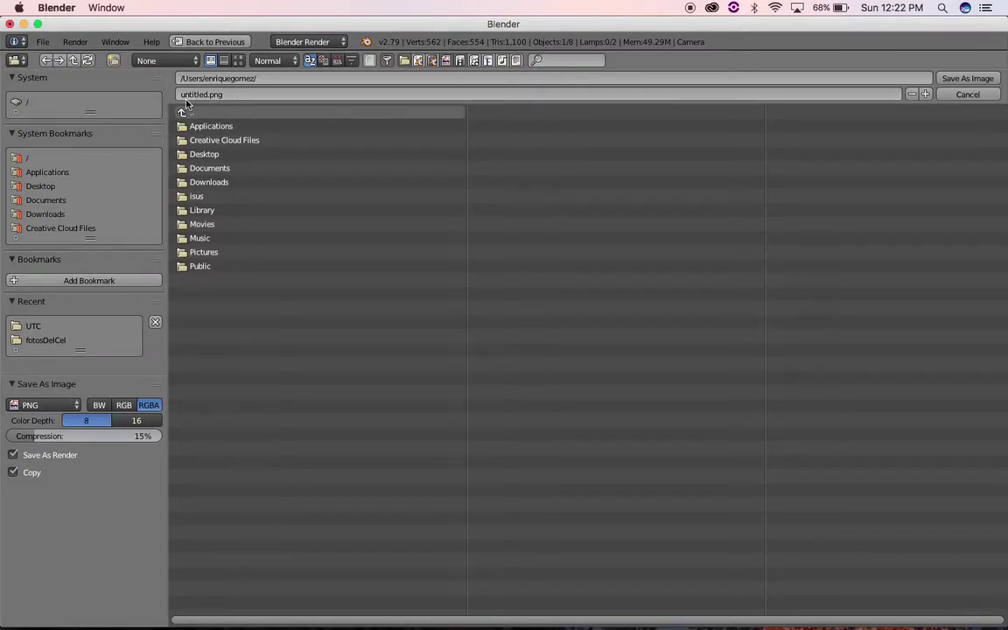
left_click(207, 156)
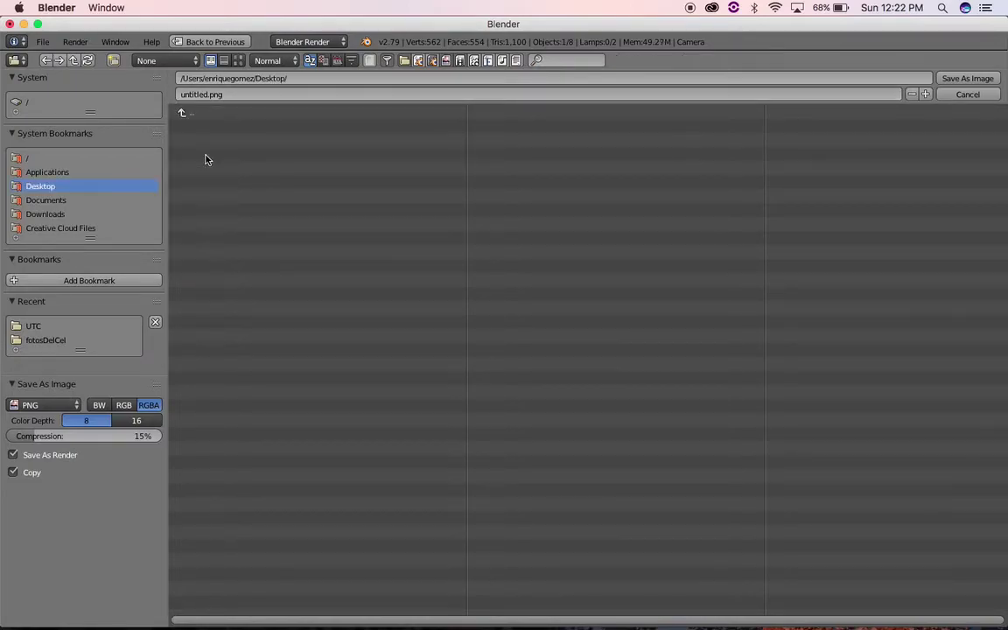
left_click(207, 94)
left_click(244, 131)
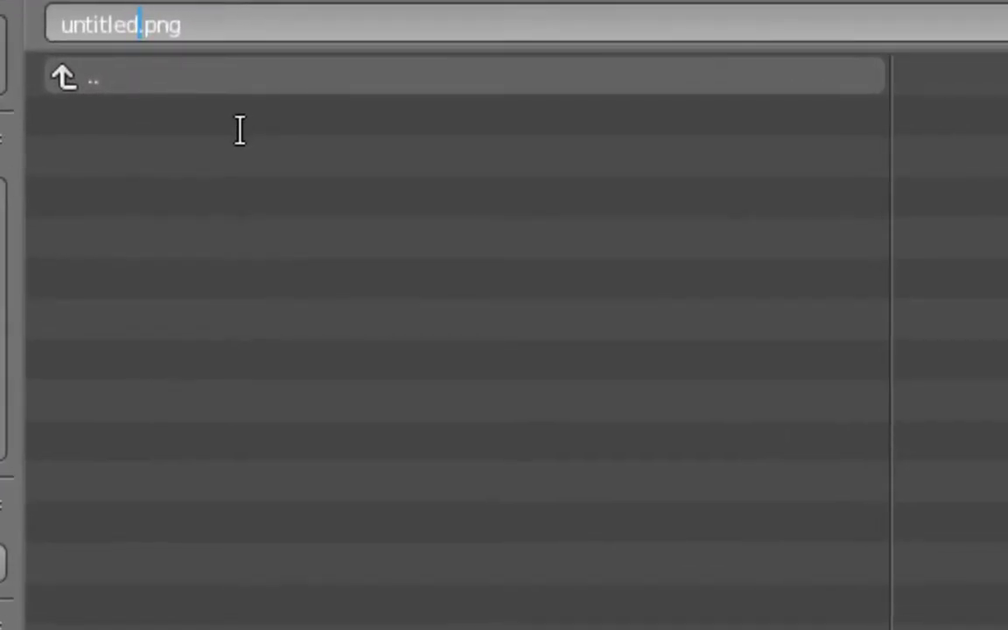
key("BackSpace")
key("BackSpace")
key("BackSpace")
key("BackSpace")
key("BackSpace")
key("BackSpace")
key("BackSpace")
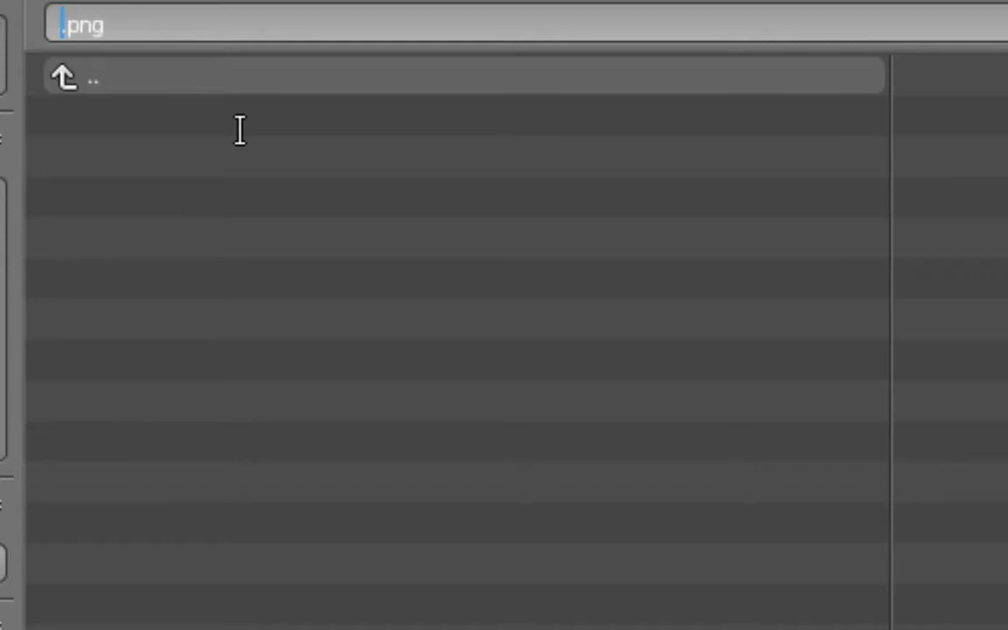
type("Gome")
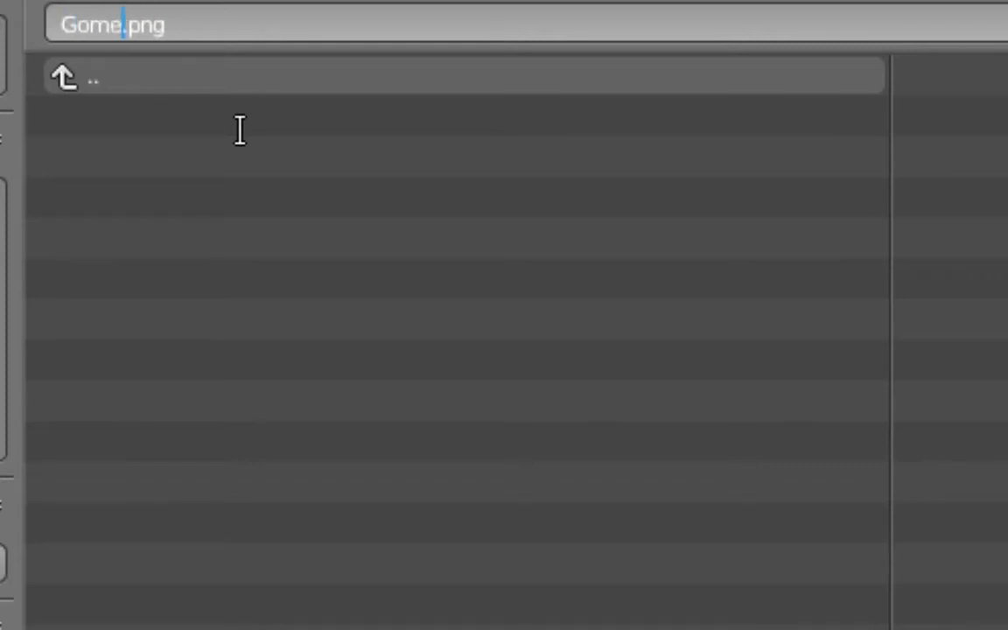
type("zPl")
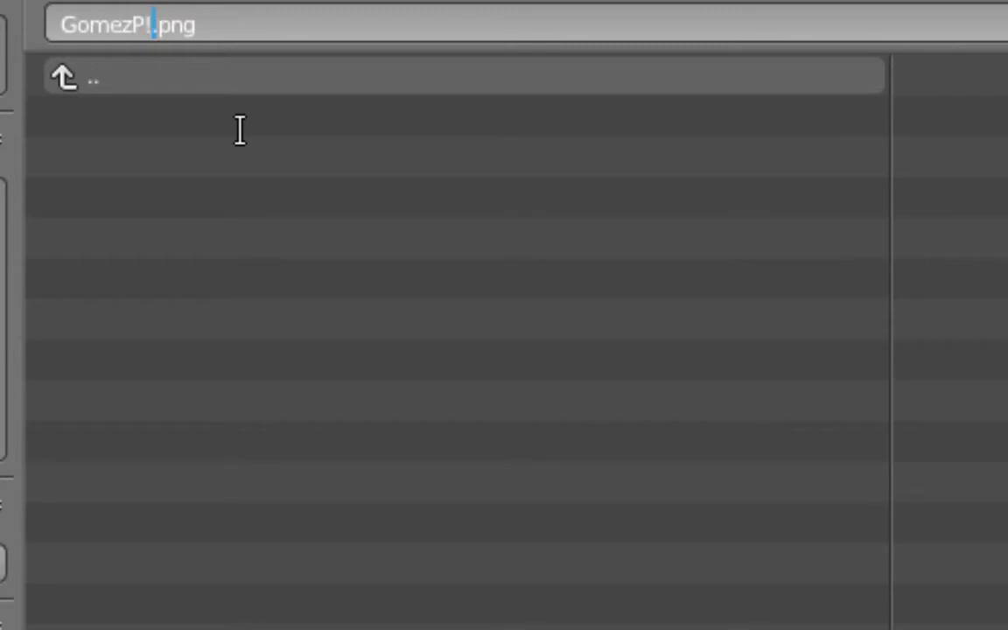
type("1")
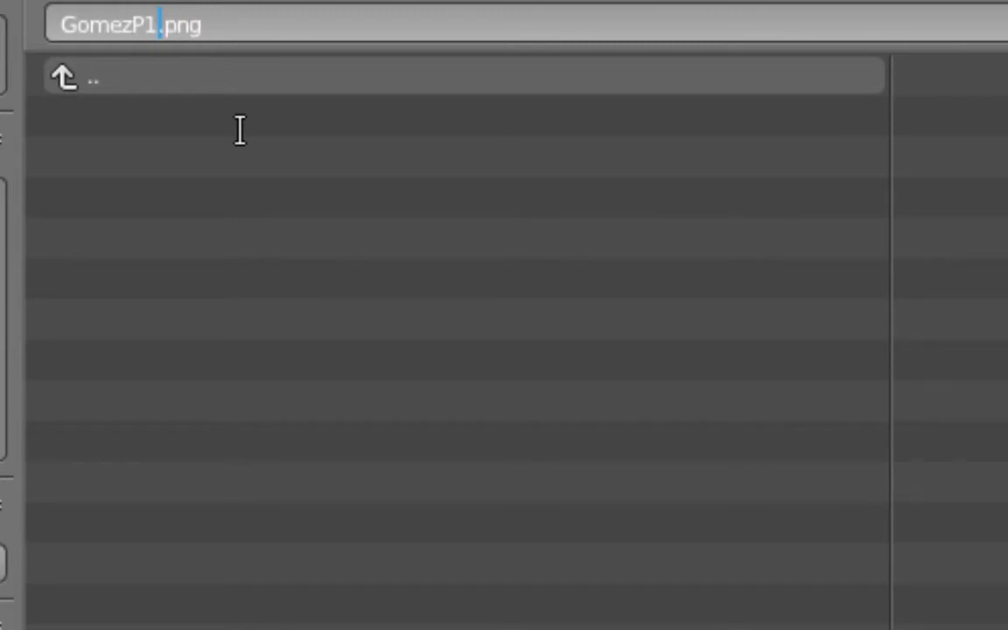
key("Left")
key("Left")
type("_")
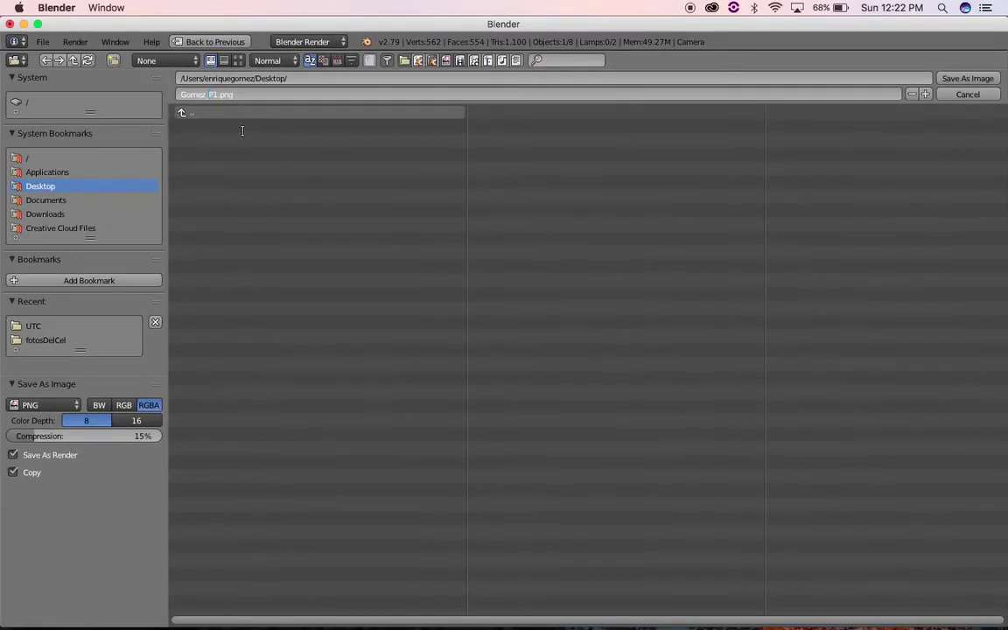
left_click(990, 81)
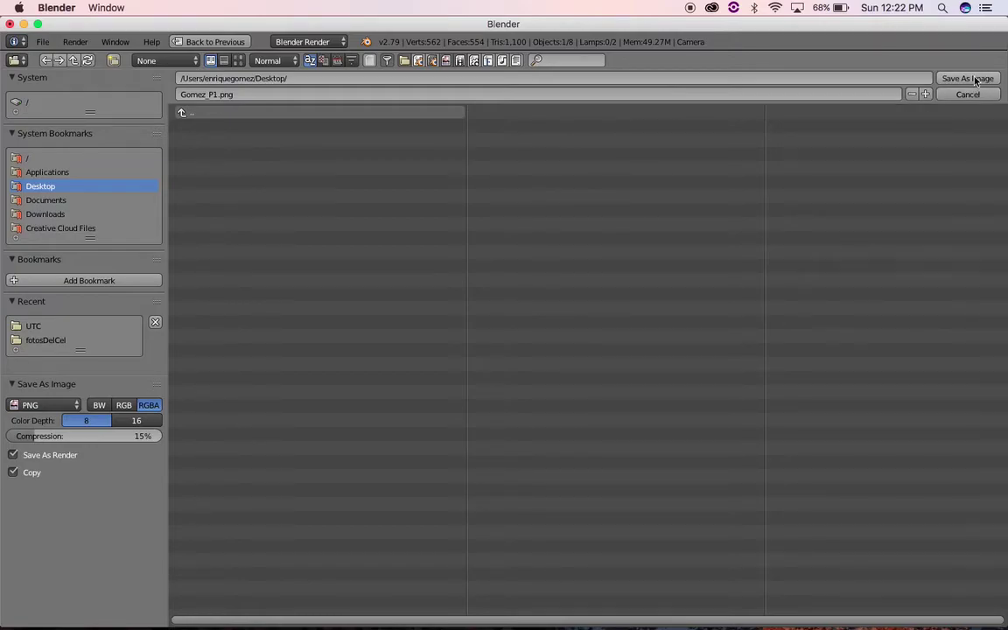
left_click(975, 80)
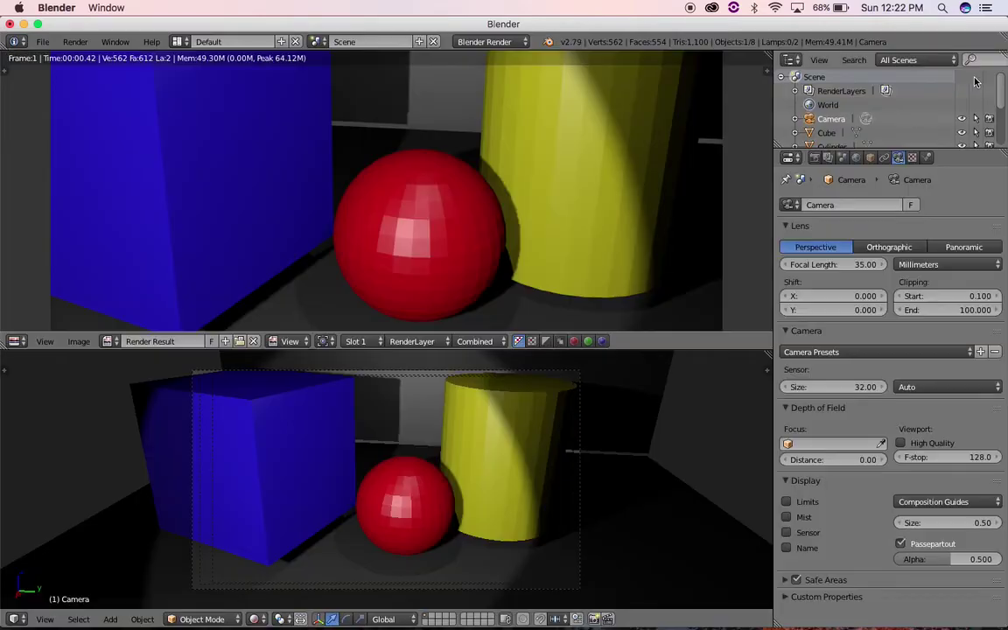
- Save the Blender scene with Save As into the Desktop folder as Gomez_P1.blend
left_click(46, 44)
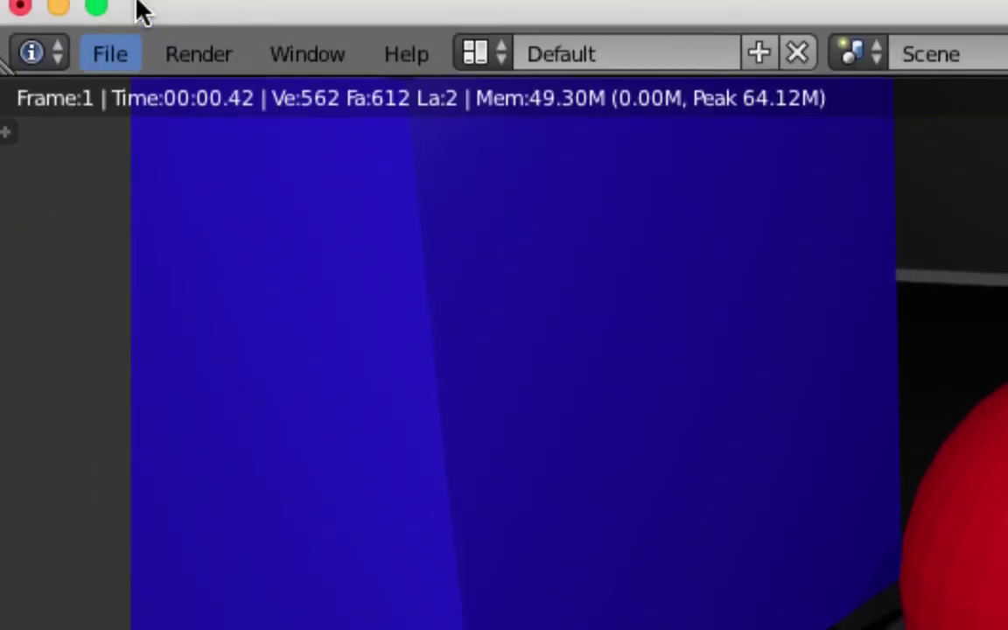
left_click(101, 57)
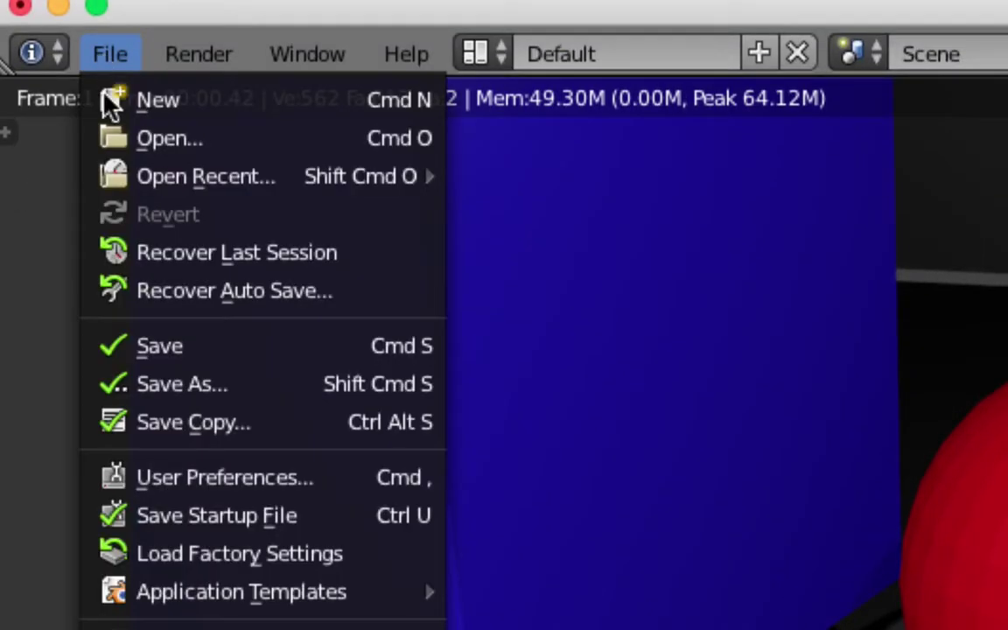
left_click(187, 392)
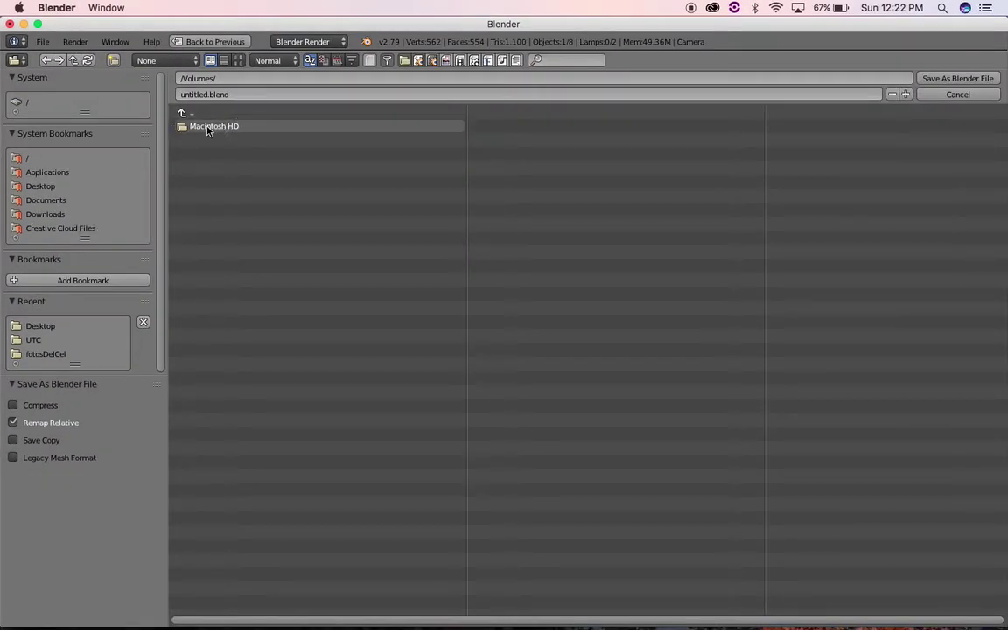
left_click(45, 188)
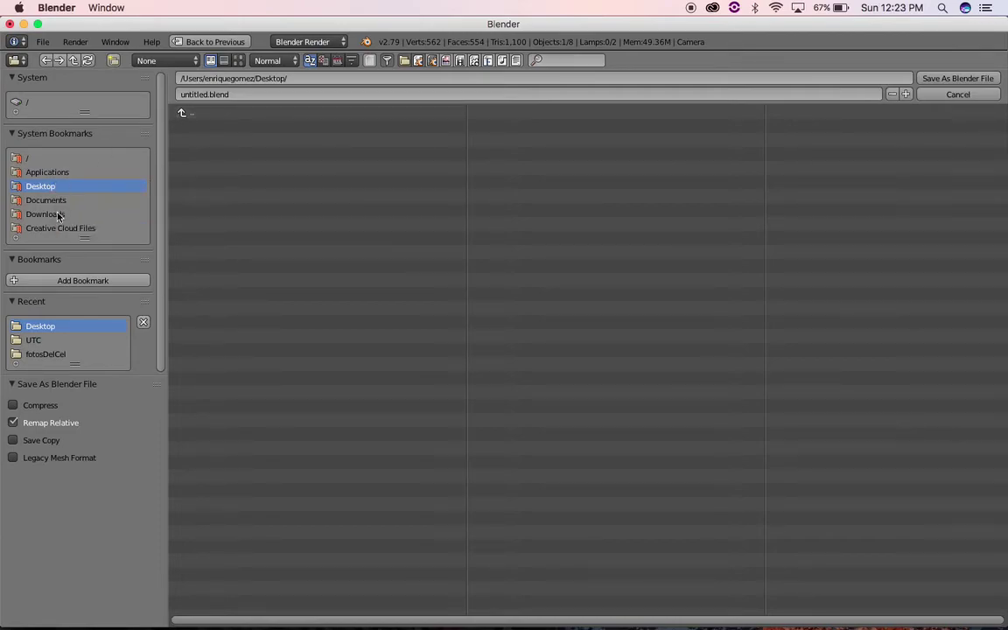
left_click(204, 94)
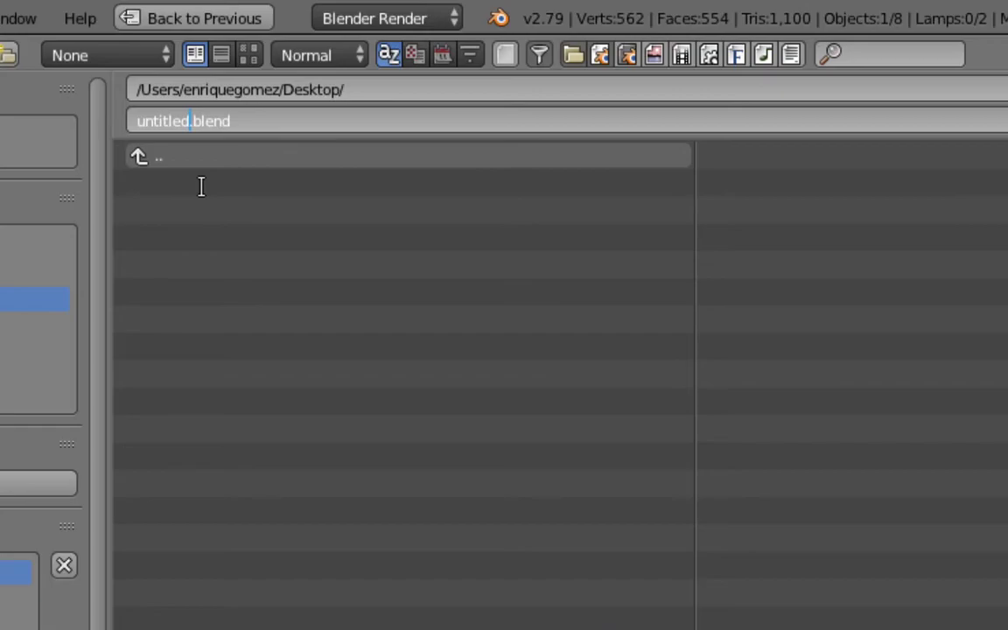
key("BackSpace")
key("BackSpace")
key("BackSpace")
key("BackSpace")
key("BackSpace")
key("BackSpace")
key("BackSpace")
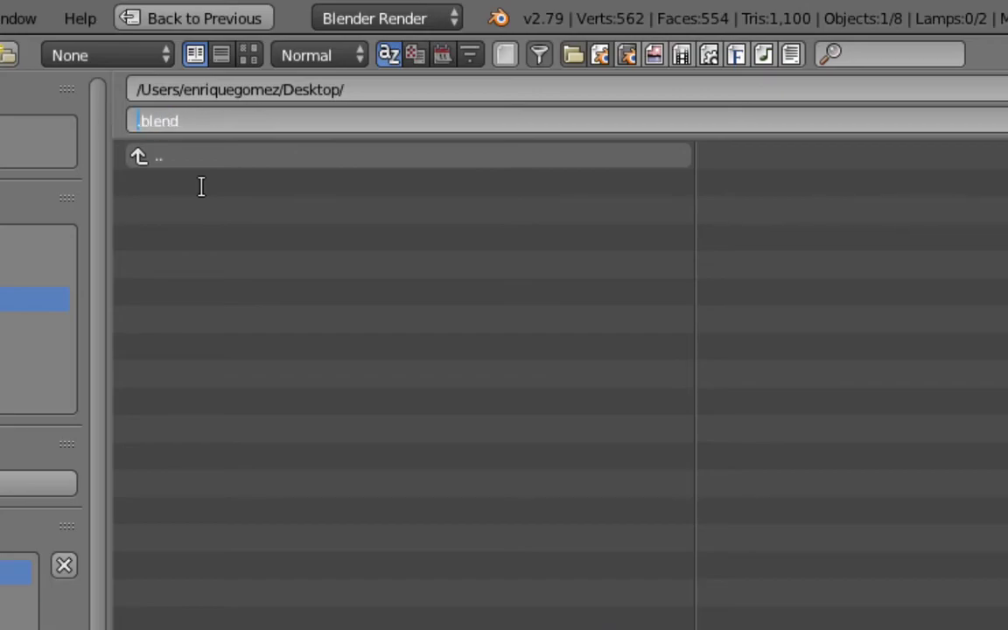
type("Gome")
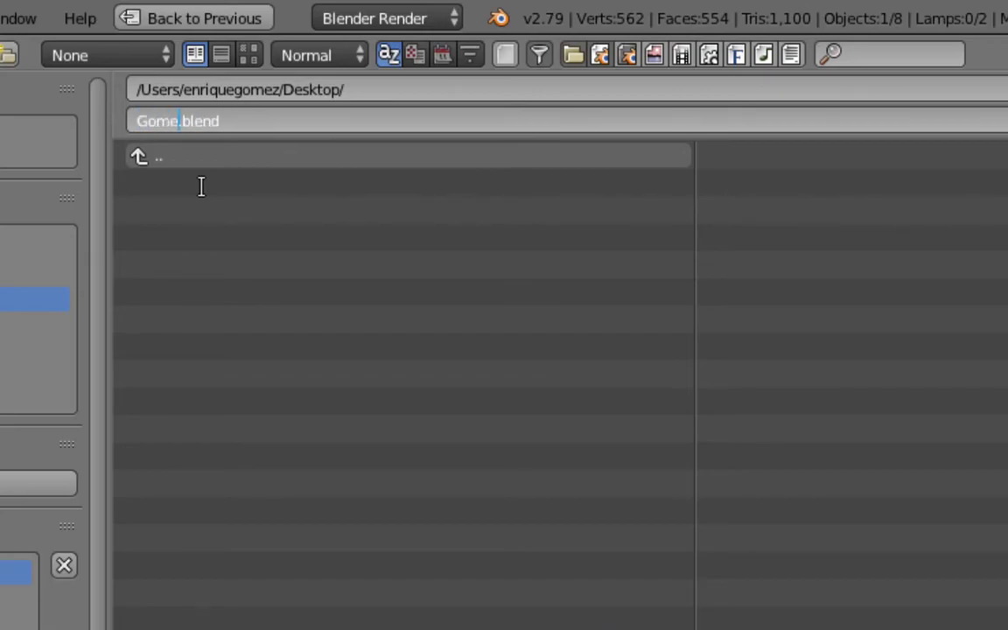
type("z_")
type(" P1")
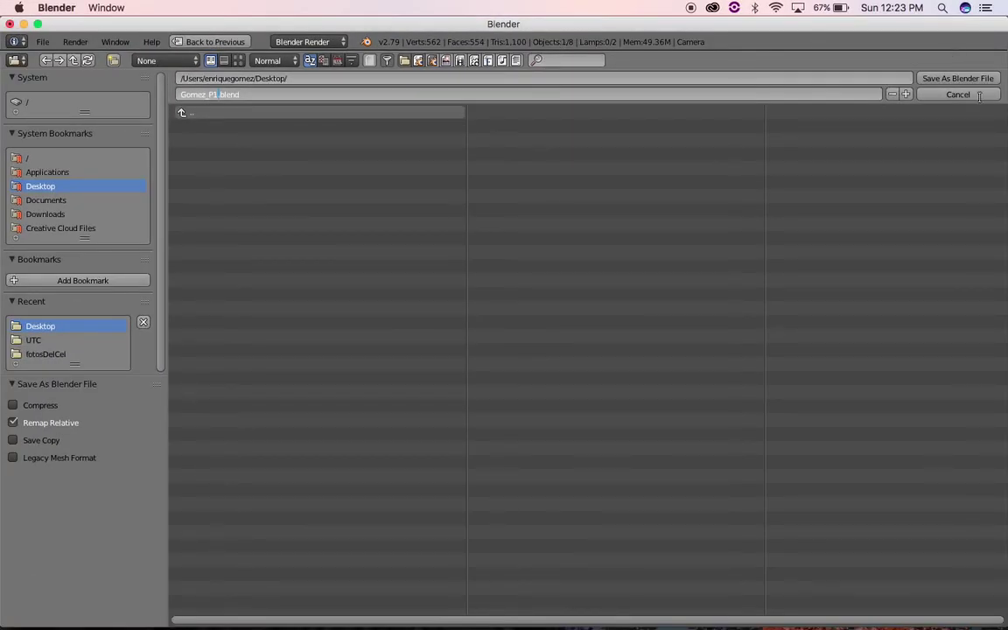
key("Return")
left_click(959, 79)
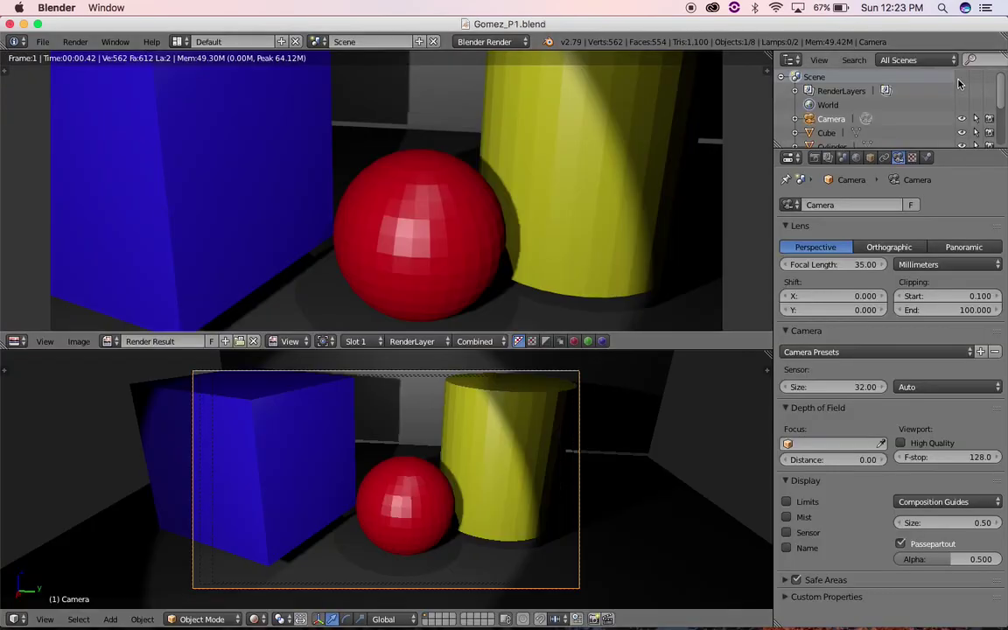
left_click(56, 7)
- Quit Blender, then Quick Look the Gomez_P1.png render on the desktop and close the preview
left_click(76, 88)
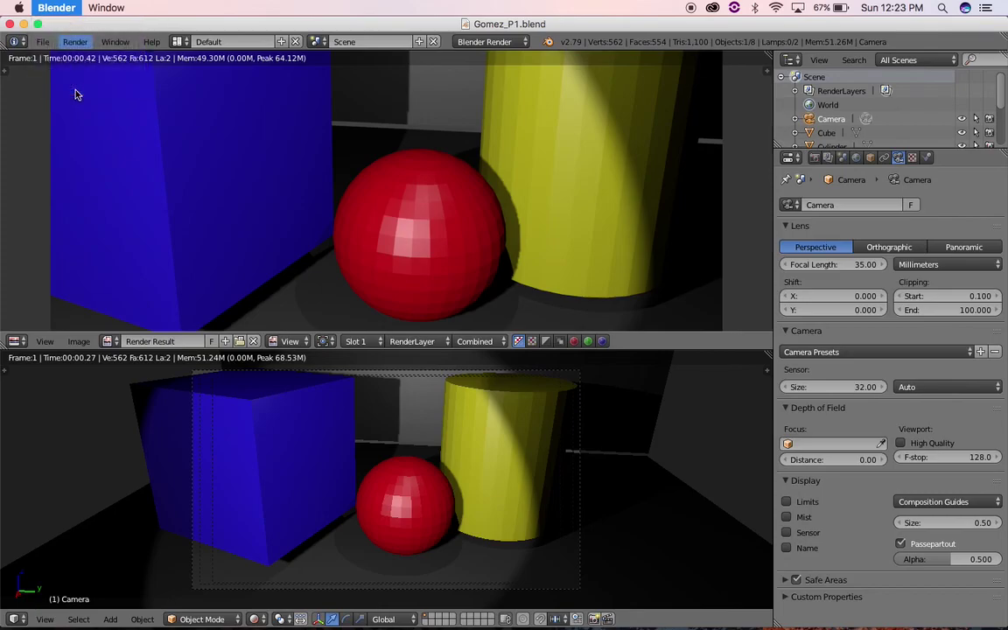
key("space")
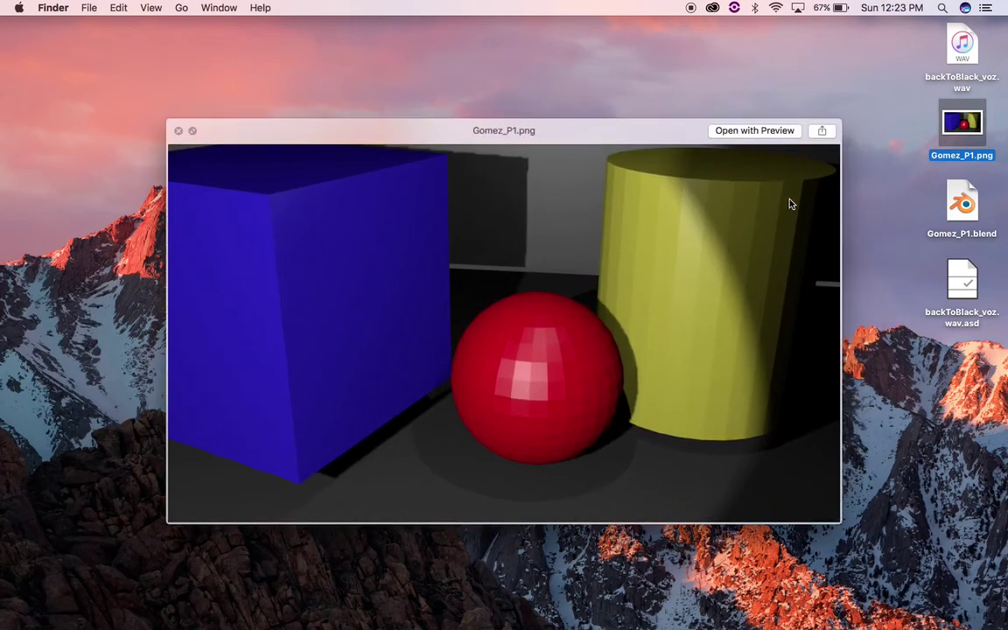
key("space")
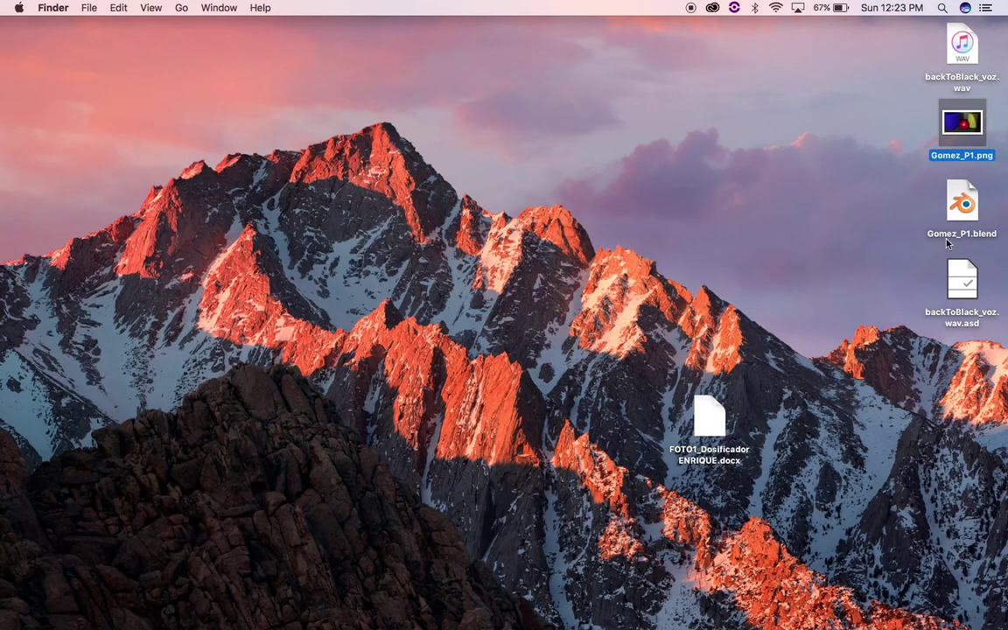